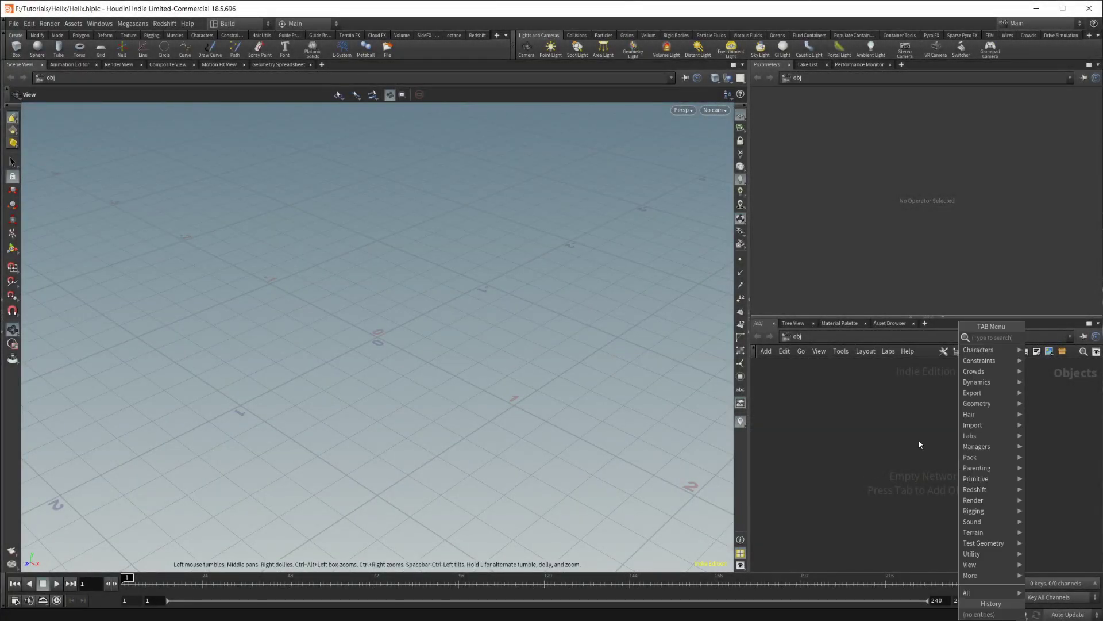
Create a Geometry object via 'ge', rename it Helix, and dive into its network.
text(ge)
key(Return)
click(920, 441)
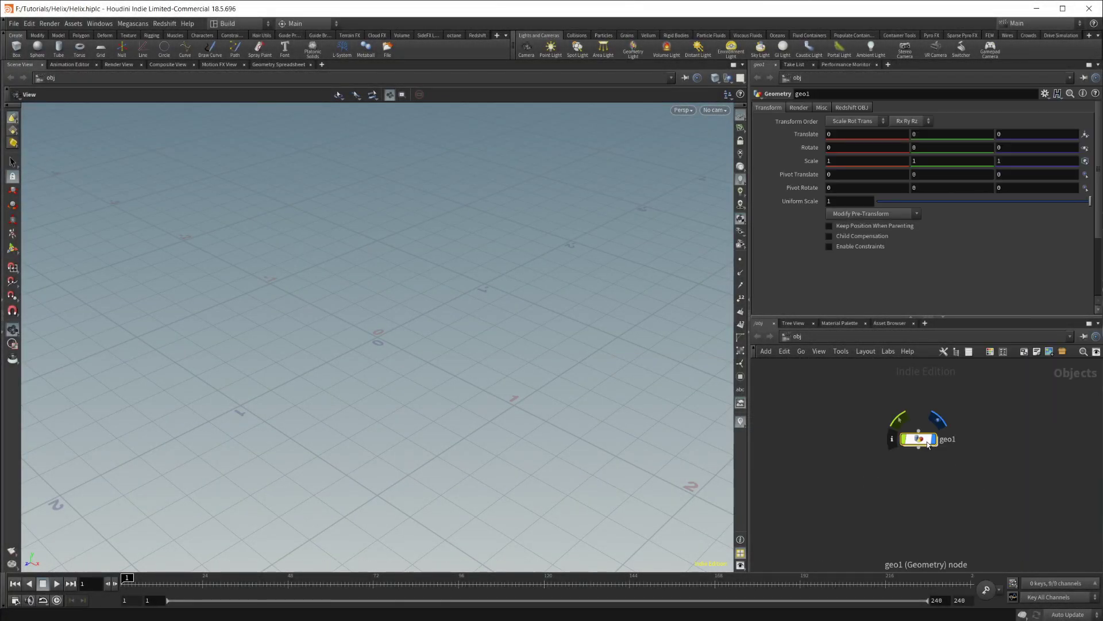
double_click(962, 442)
text(Helix)
key(Return)
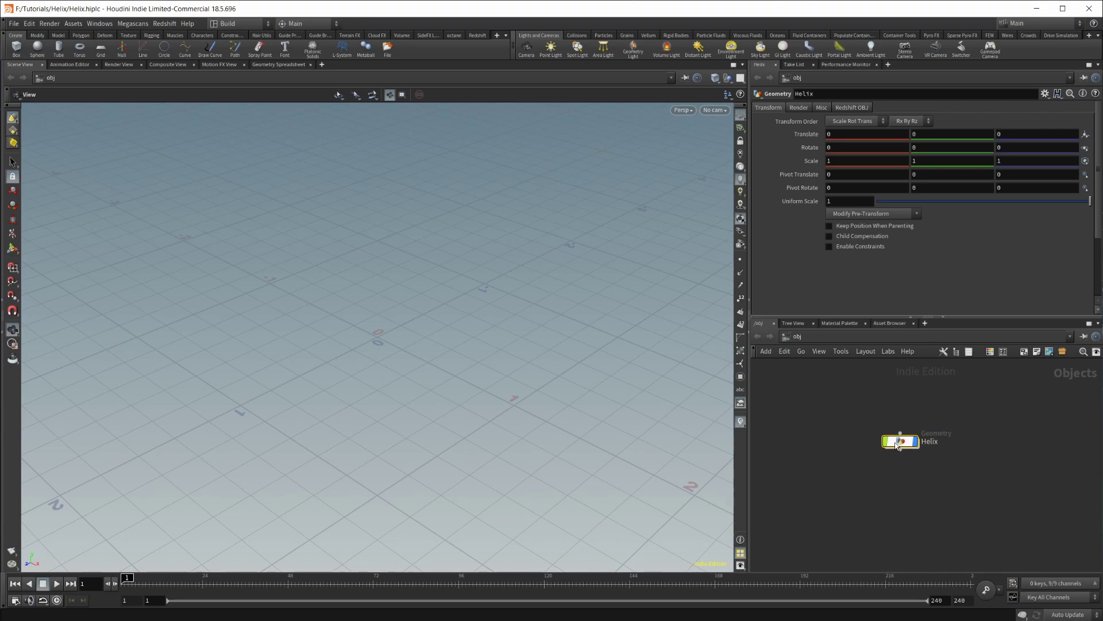
double_click(901, 439)
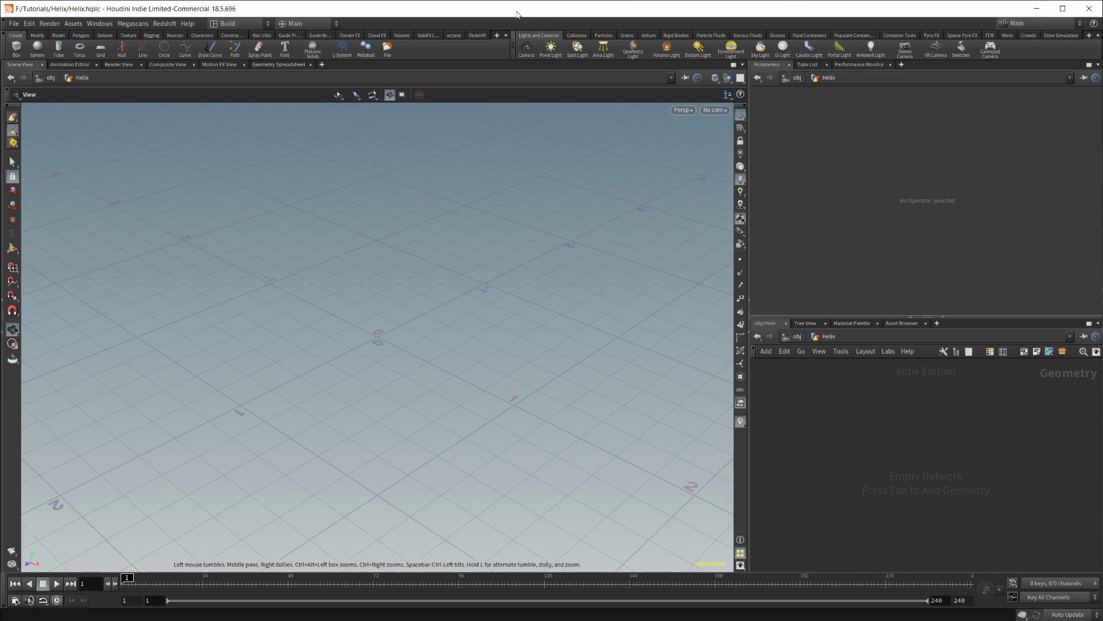
Browse the shelf list and SideFX Labs shelf, ending with the Redshift shelf tools shown.
click(477, 36)
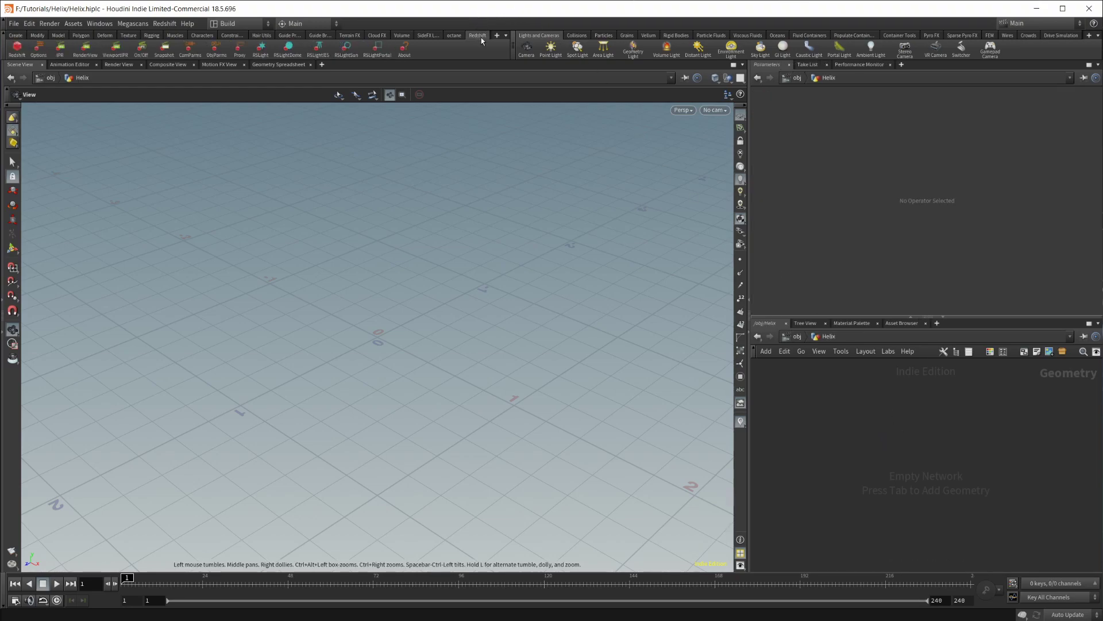
click(497, 35)
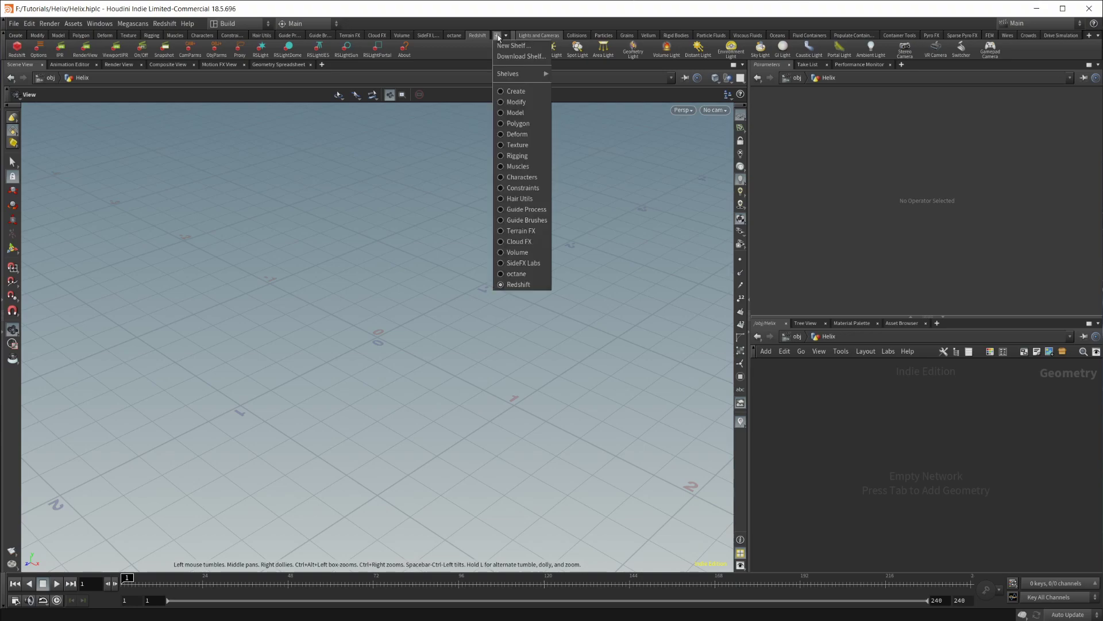
mouse_move(527, 74)
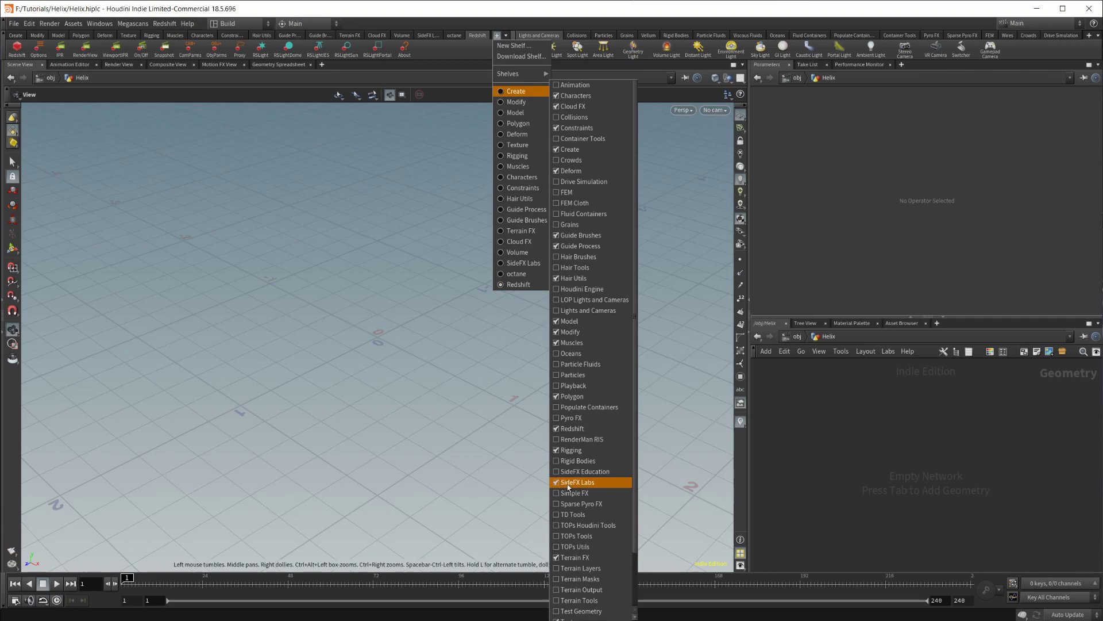
click(428, 35)
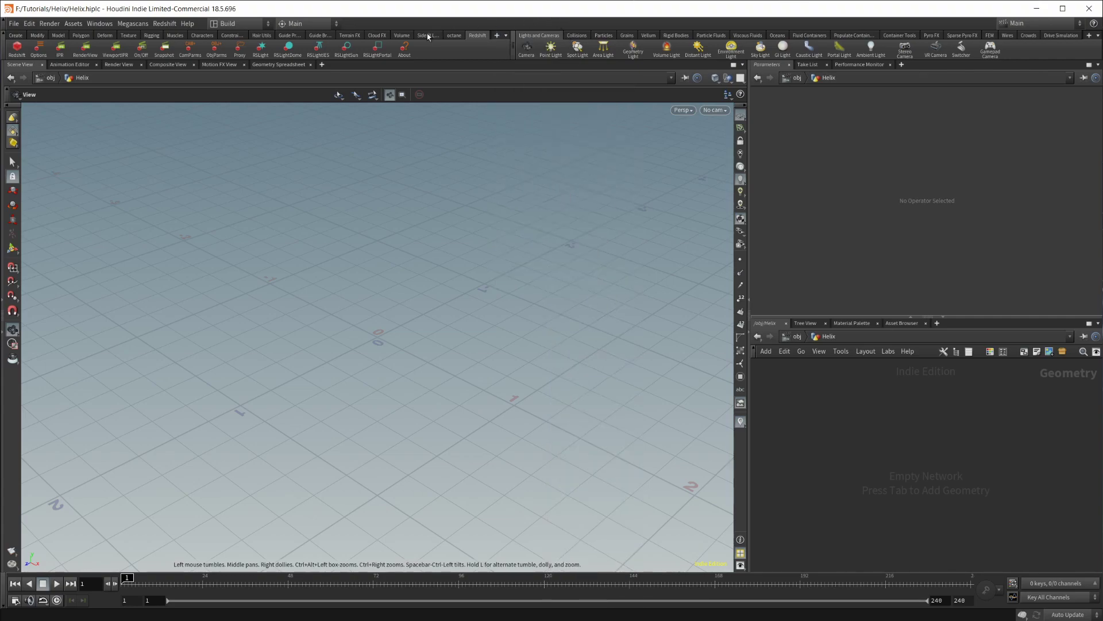
click(428, 35)
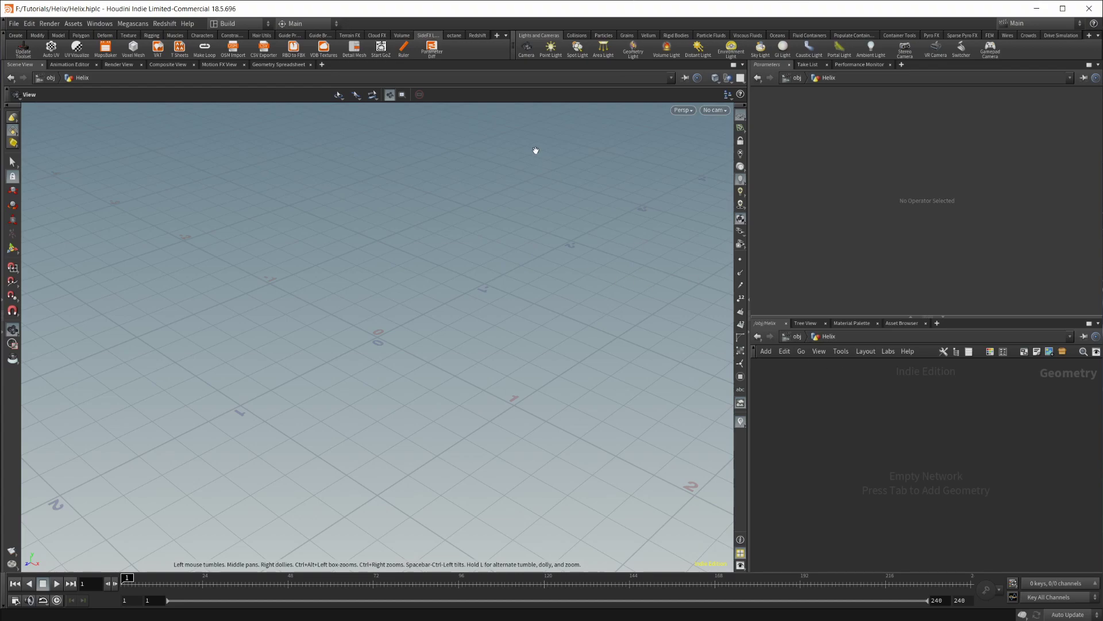
click(478, 35)
Add a Labs Spiral node, spiral1, to the Helix network.
key(Tab)
mouse_move(875, 447)
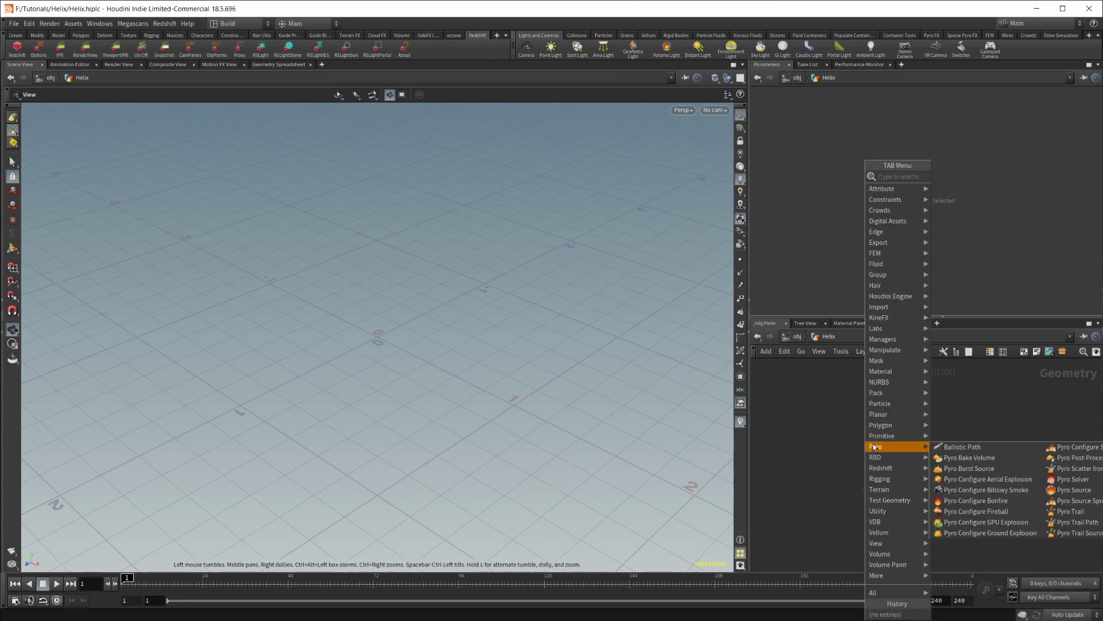
text(line)
key(Return)
click(873, 444)
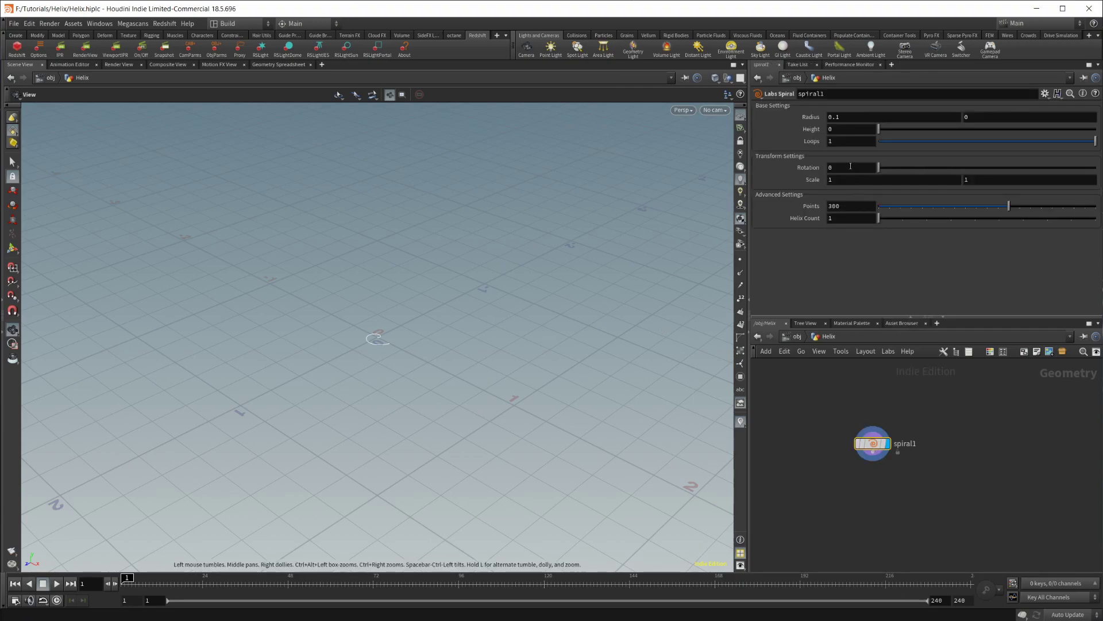
Set the spiral's Height to 4 and its two radii to 0.31 and 0.2.
click(843, 130)
text(4)
key(Return)
drag(416, 216, 431, 395)
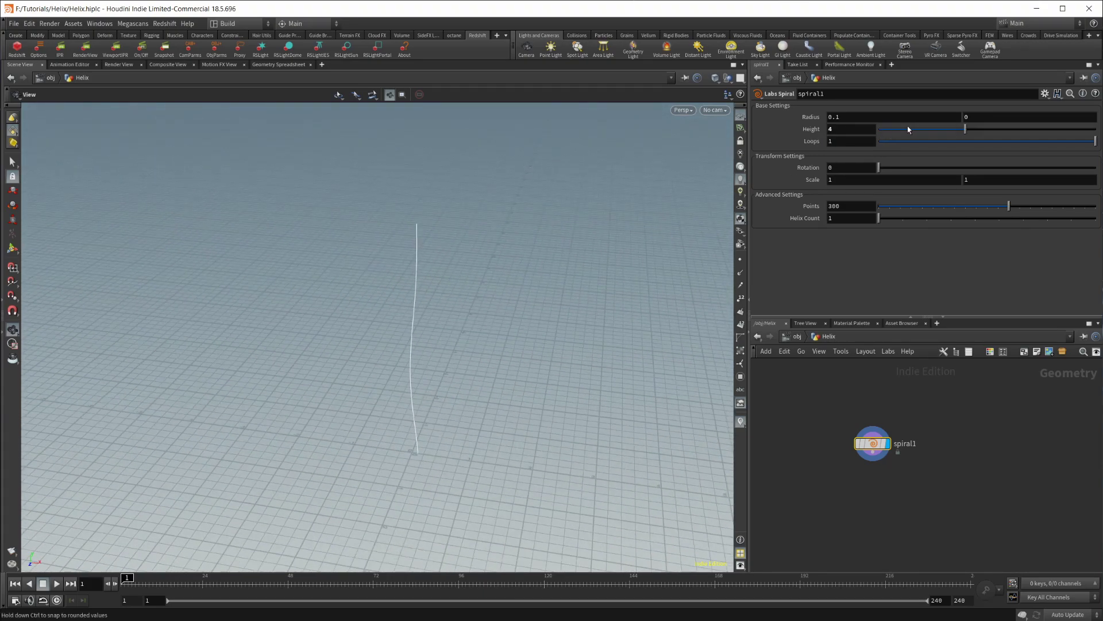
middle_drag(1008, 117, 1092, 140)
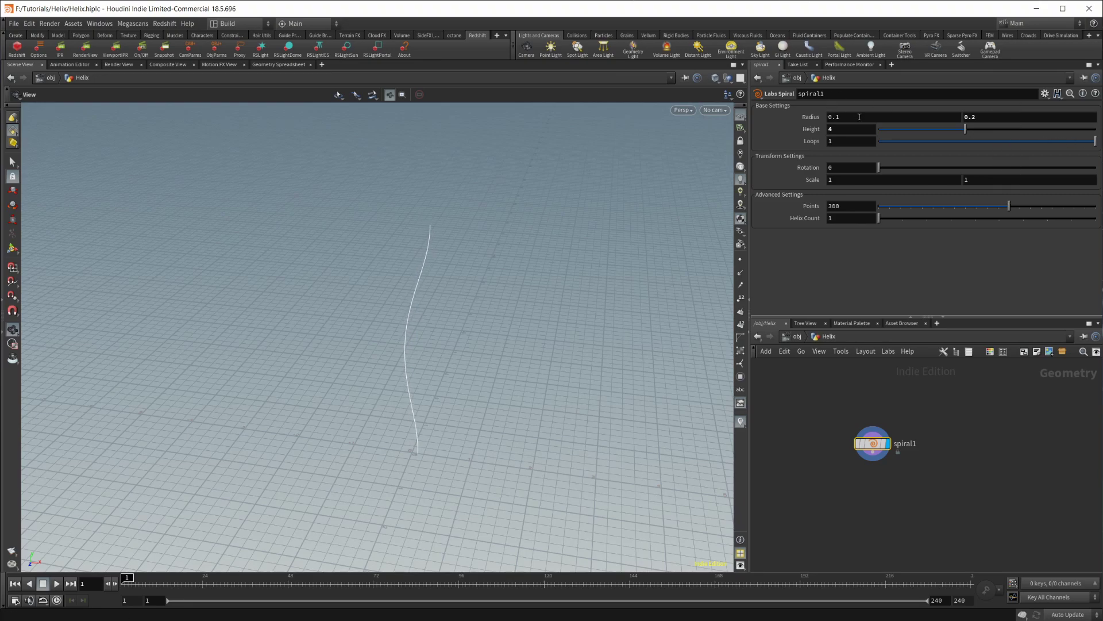
middle_drag(859, 117, 966, 130)
Raise the spiral's Helix Count to 6 strands and reframe the view around the helix.
drag(885, 223, 961, 224)
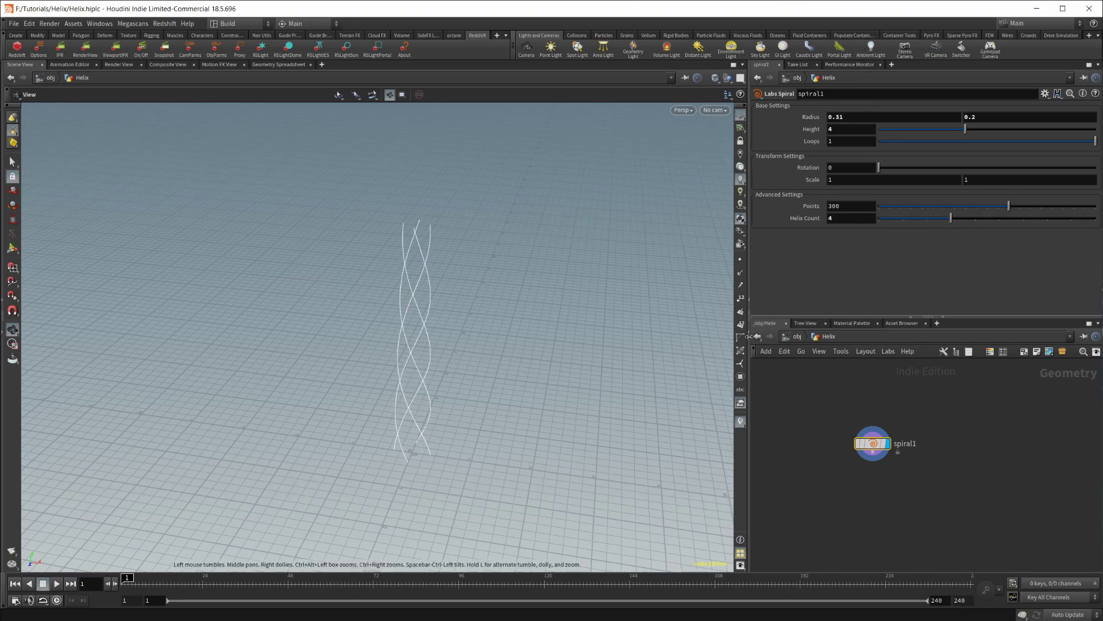
drag(409, 436, 442, 408)
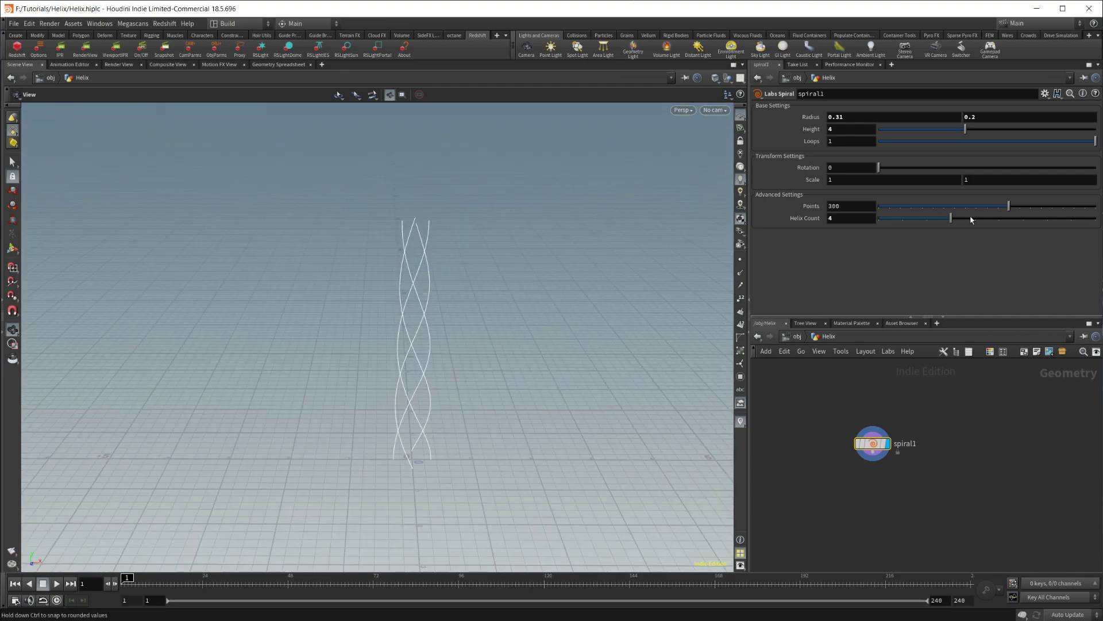
drag(951, 218, 998, 218)
drag(402, 395, 389, 422)
right_drag(389, 421, 461, 395)
middle_drag(461, 396, 468, 404)
drag(468, 404, 469, 373)
mouse_move(898, 489)
middle_down()
mouse_move(888, 476)
mouse_move(898, 473)
middle_up()
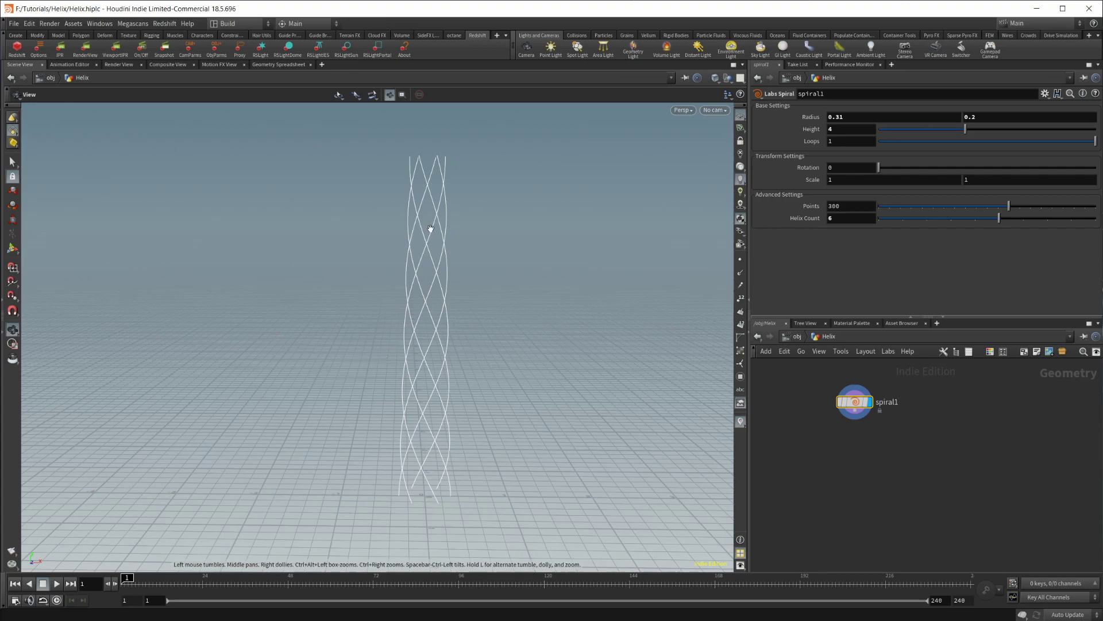
Add a For-Each Connected Piece loop under spiral1 and lengthen the loop by lowering foreach_end1.
key(Tab)
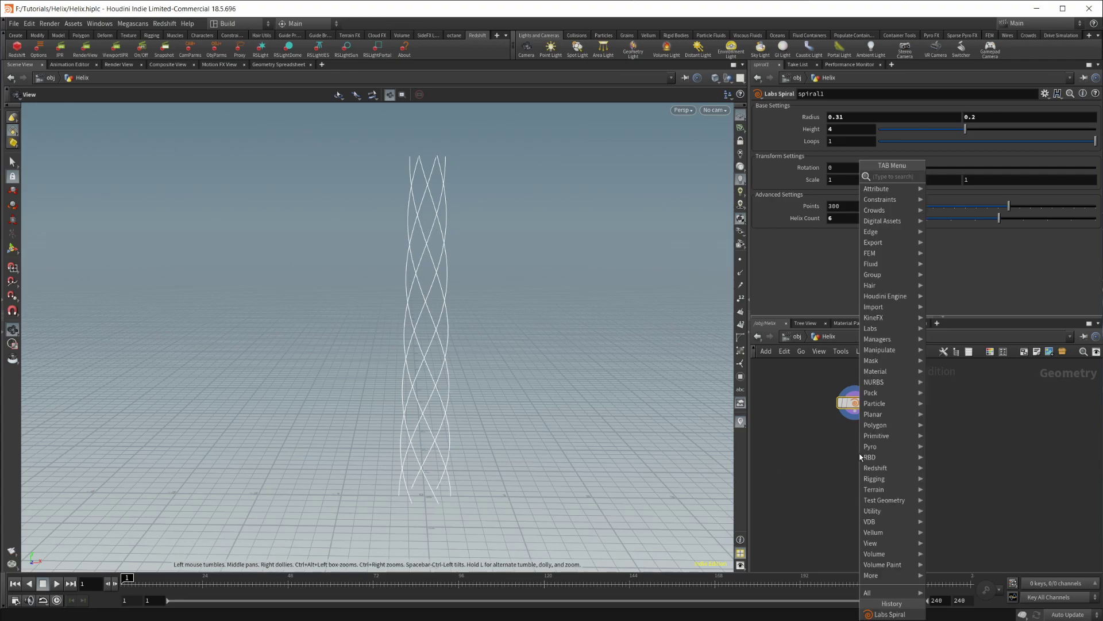
text(for)
key(Down)
key(Return)
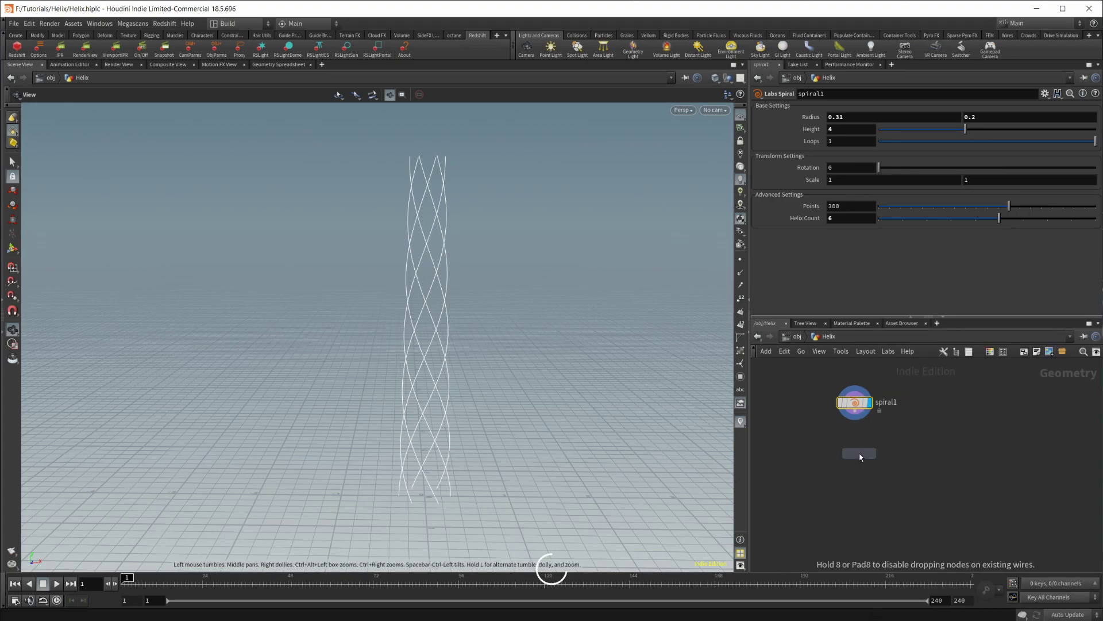
click(860, 457)
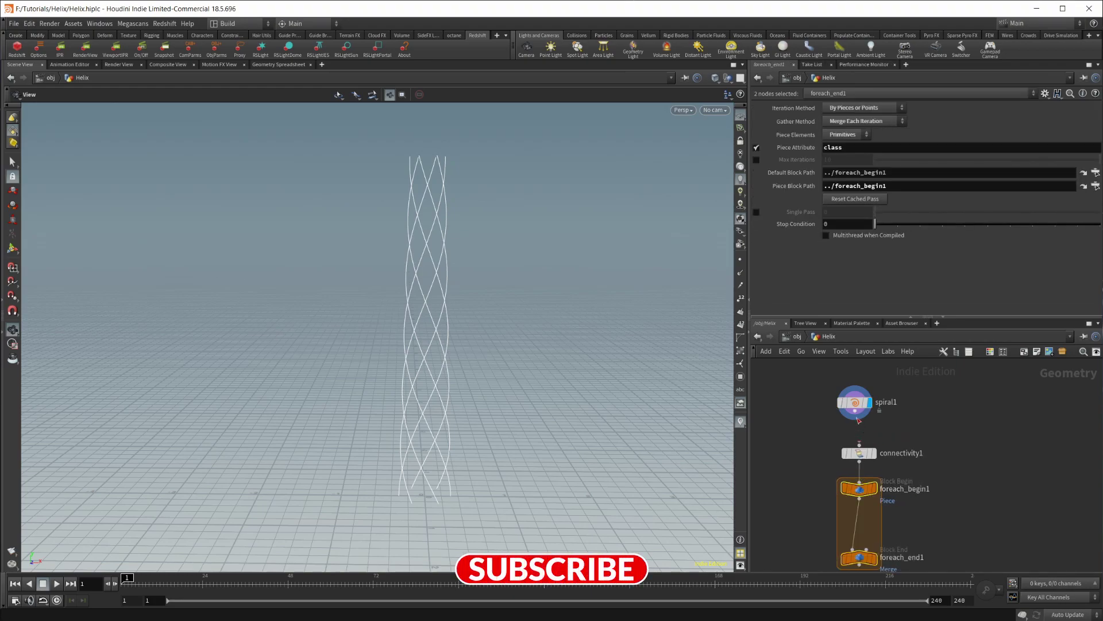
drag(855, 409, 860, 411)
middle_drag(954, 428, 974, 405)
middle_drag(929, 512, 941, 454)
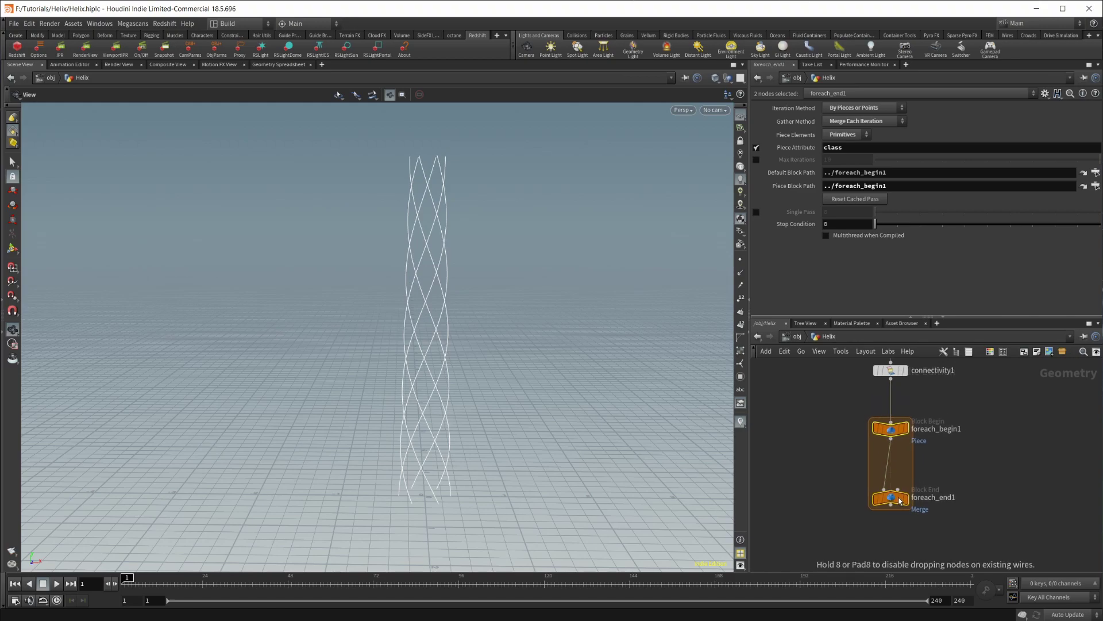
click(914, 487)
drag(913, 487, 912, 516)
Create a meta import node from foreach_begin1's settings.
click(890, 411)
click(868, 148)
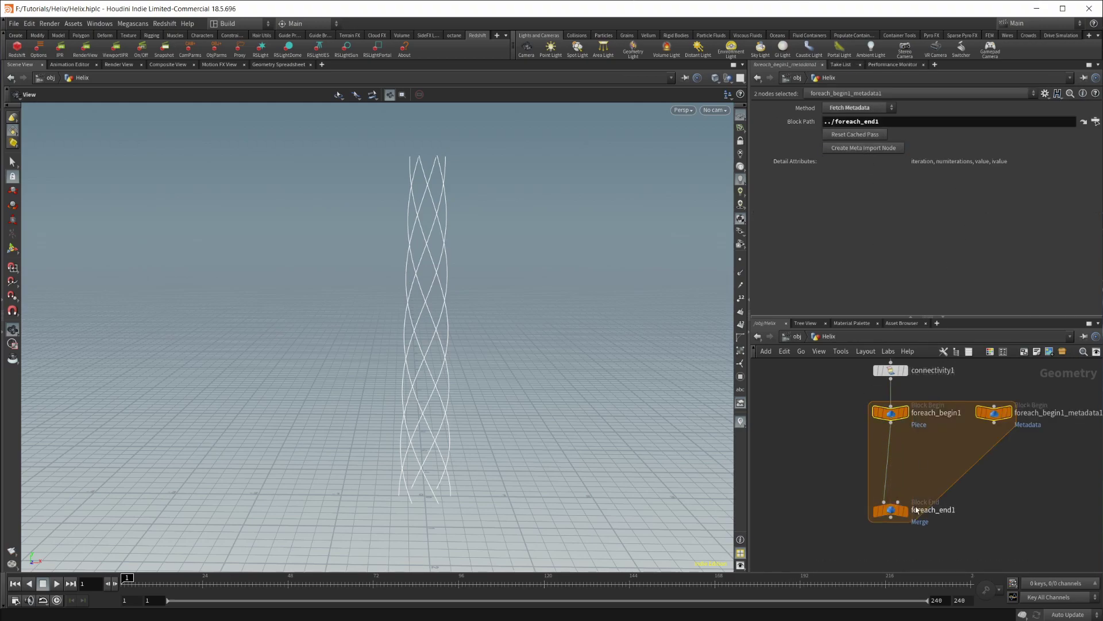
middle_drag(796, 446, 822, 445)
Add a Null beside the loop and rename it Control.
key(Tab)
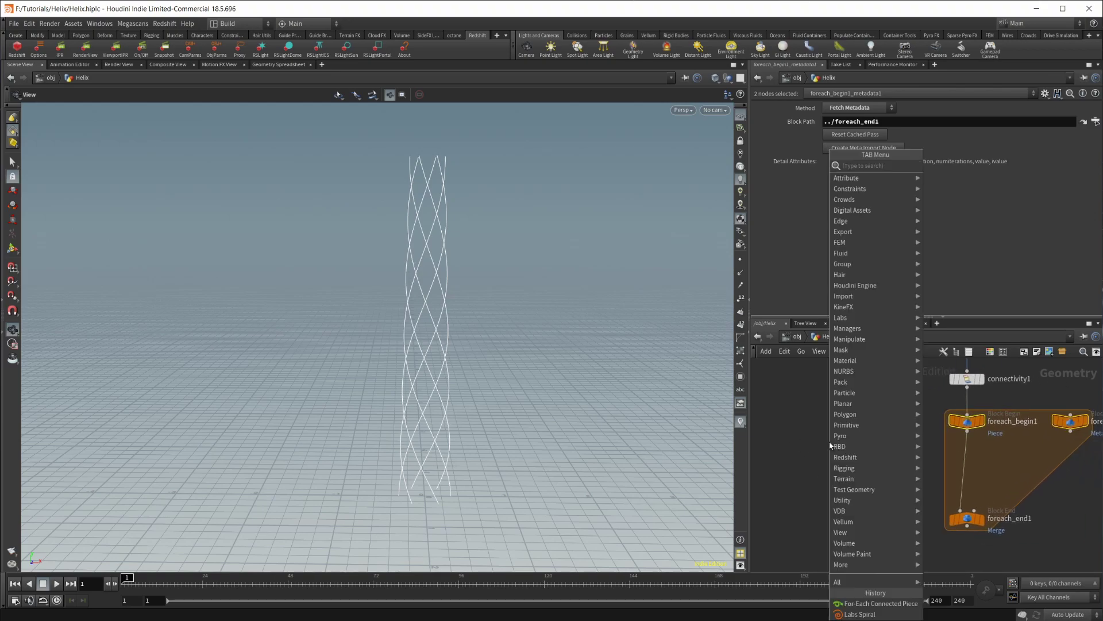
text(null)
key(Return)
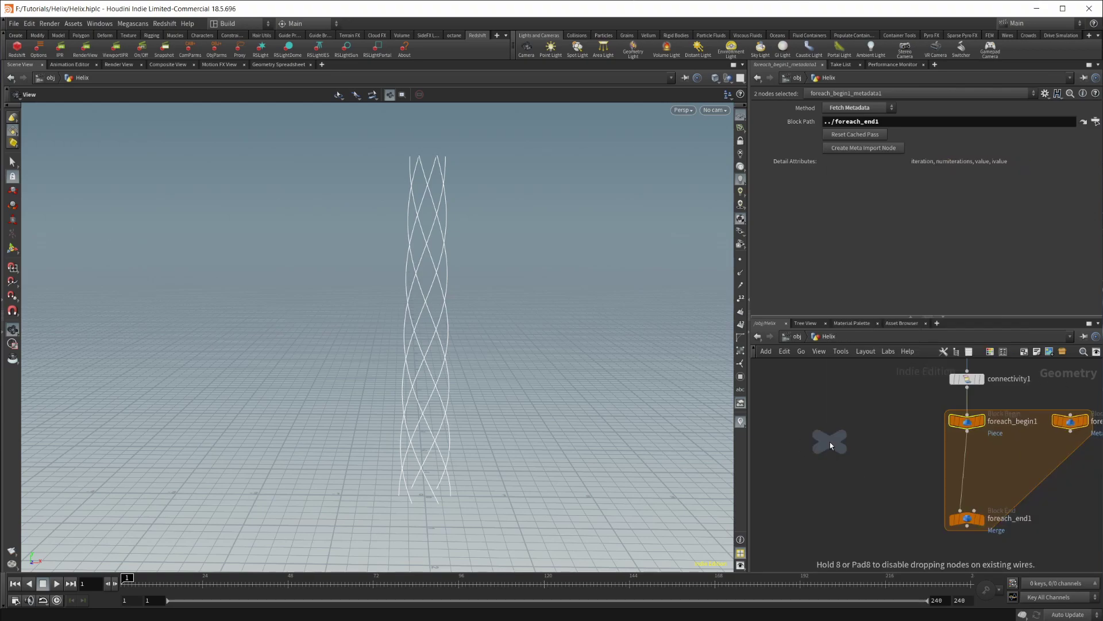
click(830, 443)
double_click(850, 441)
text(Control)
key(Return)
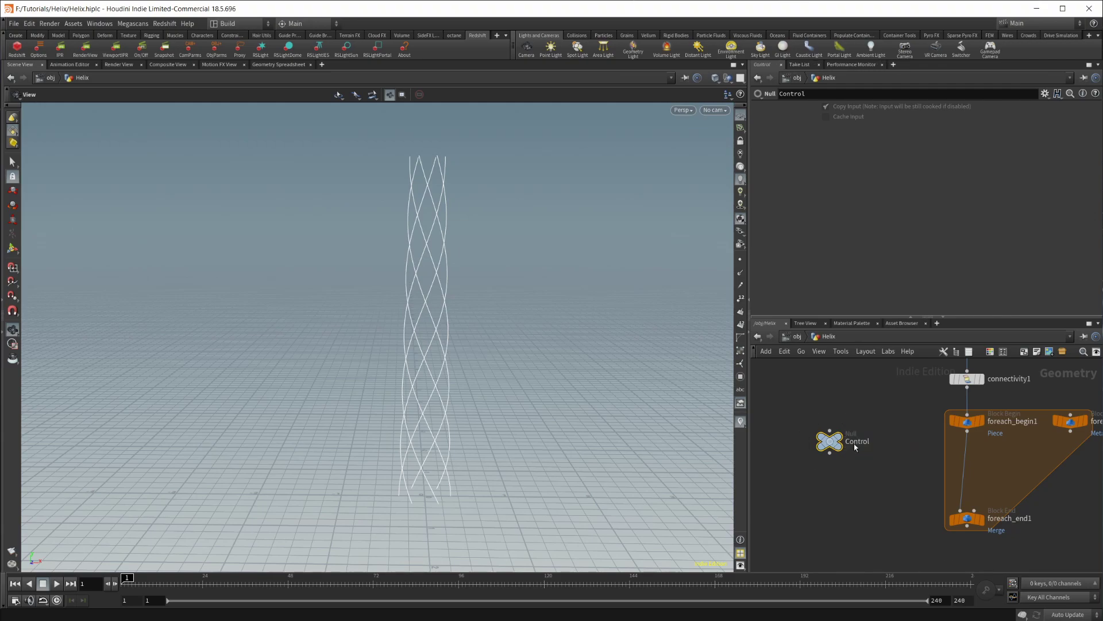
In Control's parameter interface, hide Copy Input and Cache Input, and add two Floats plus a Float Vector 2.
click(1045, 93)
click(1066, 103)
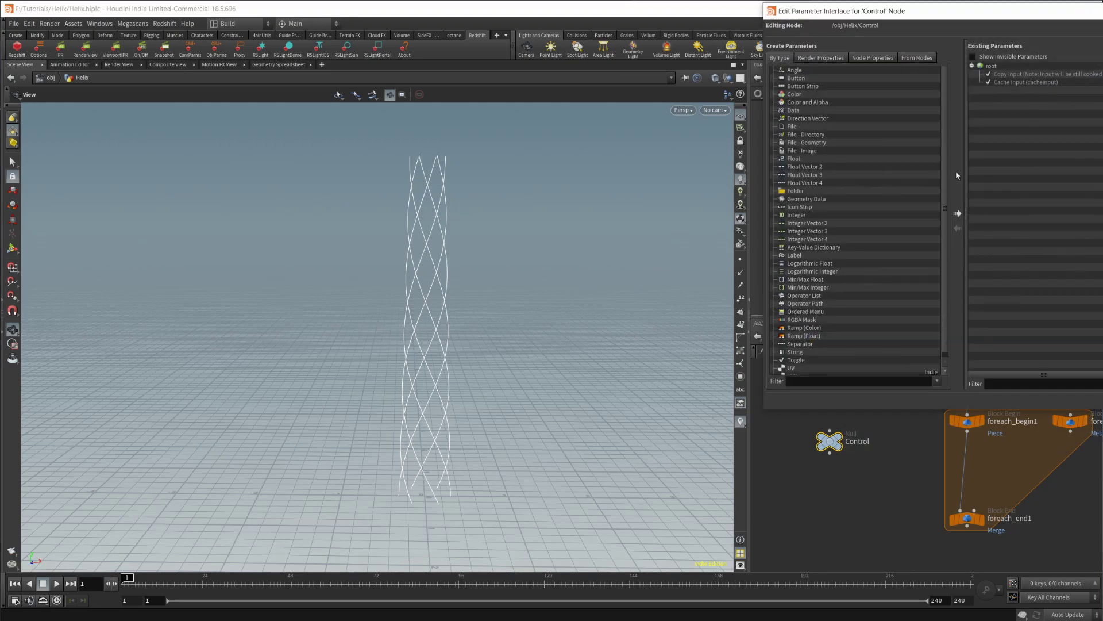
drag(850, 20, 374, 159)
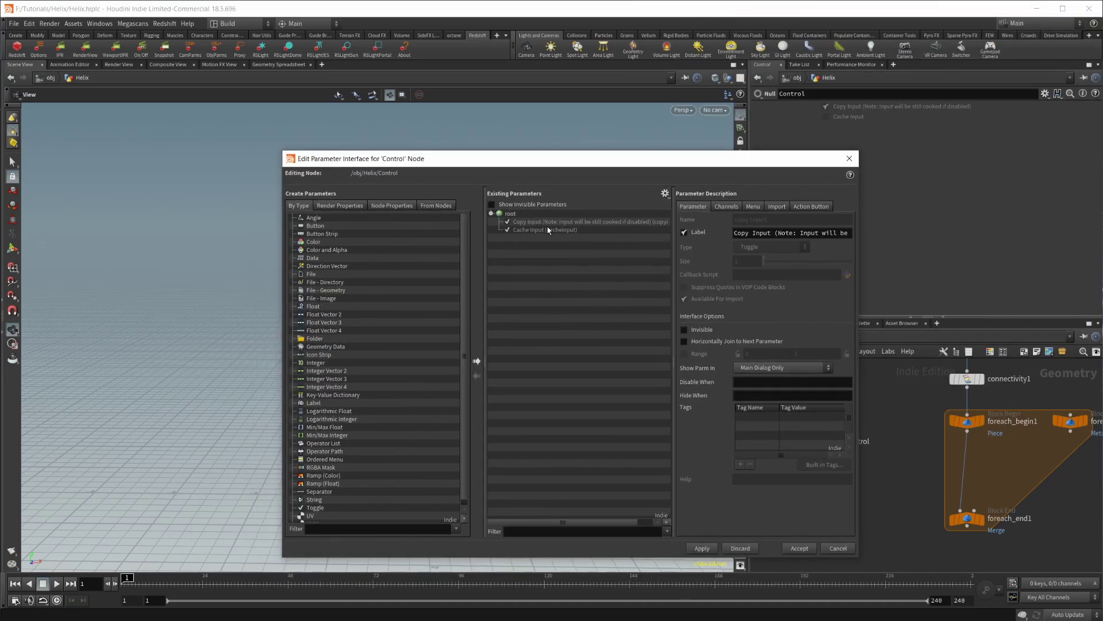
drag(548, 230, 563, 218)
click(684, 330)
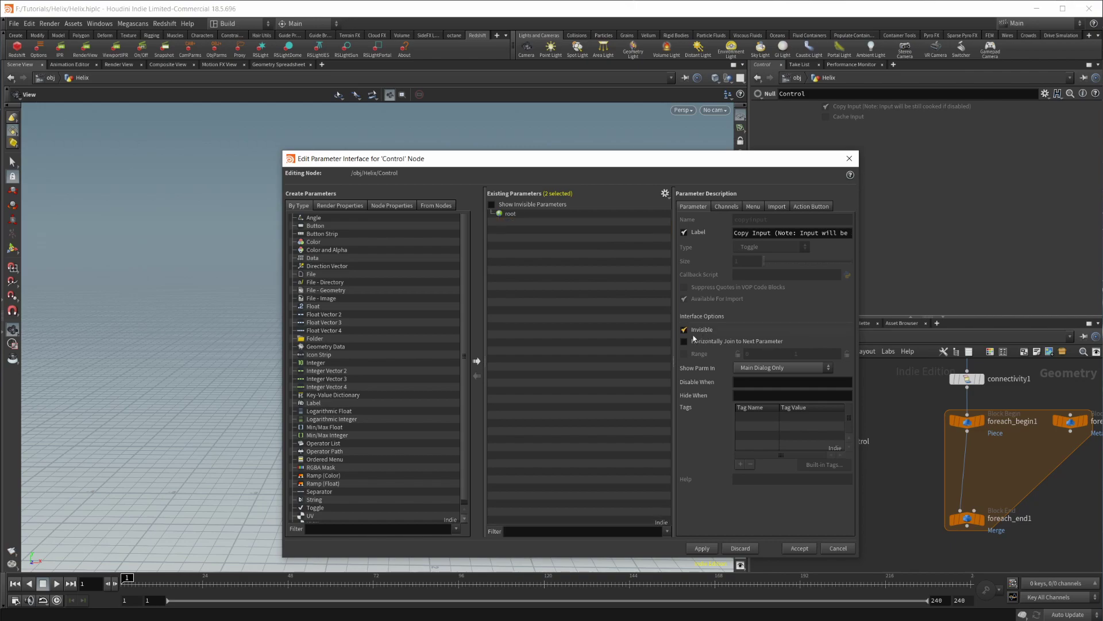
double_click(314, 306)
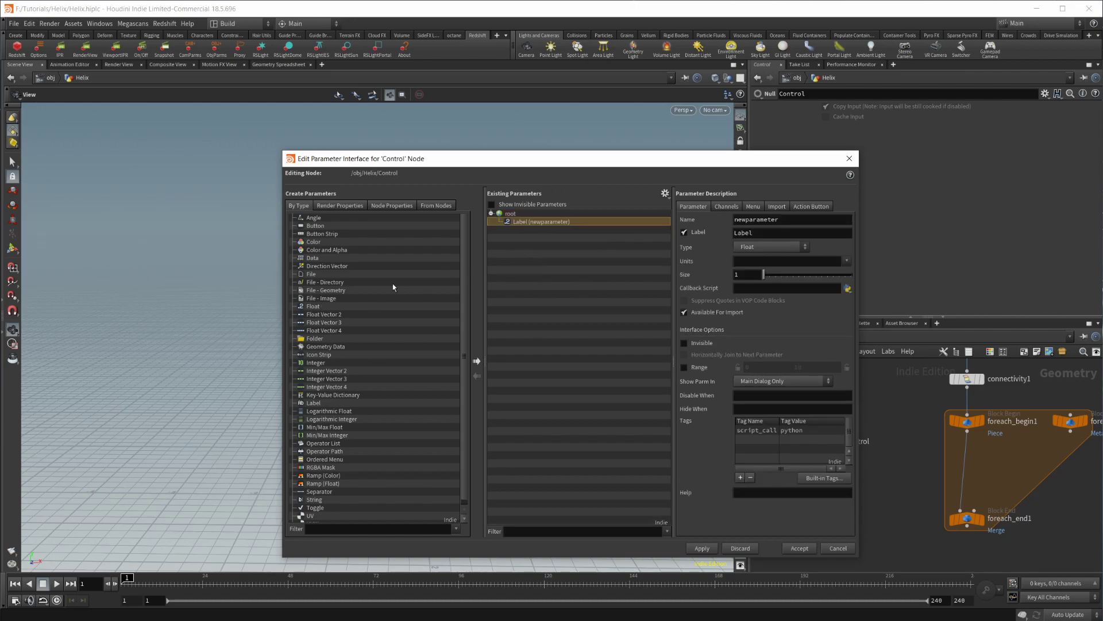
double_click(316, 307)
double_click(315, 314)
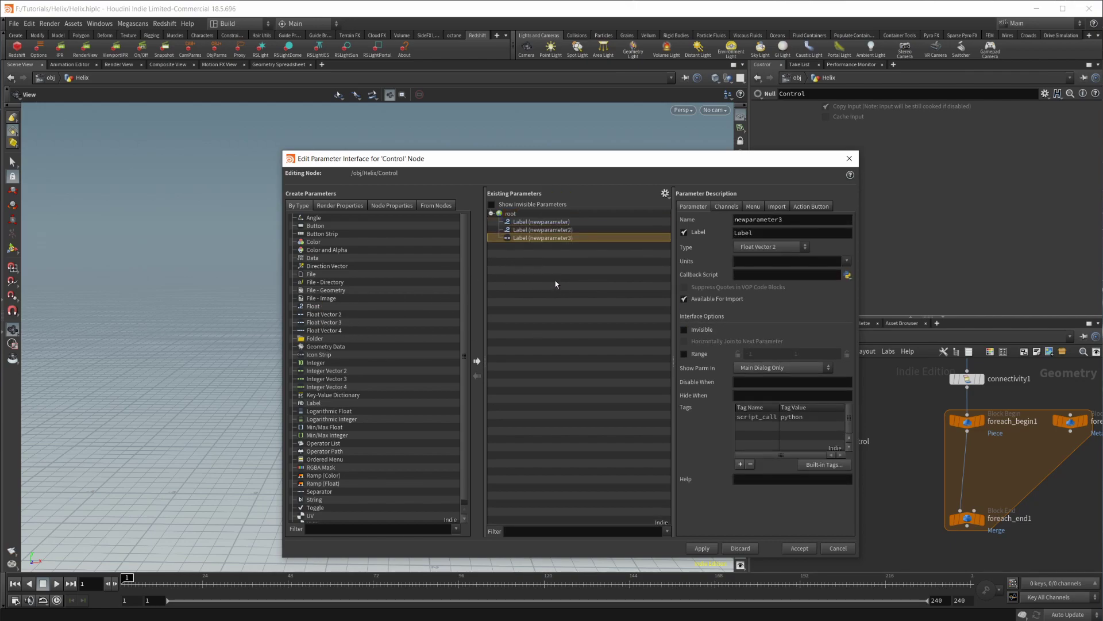
Name and label the first float Time with a range of -1 to 1.
click(561, 221)
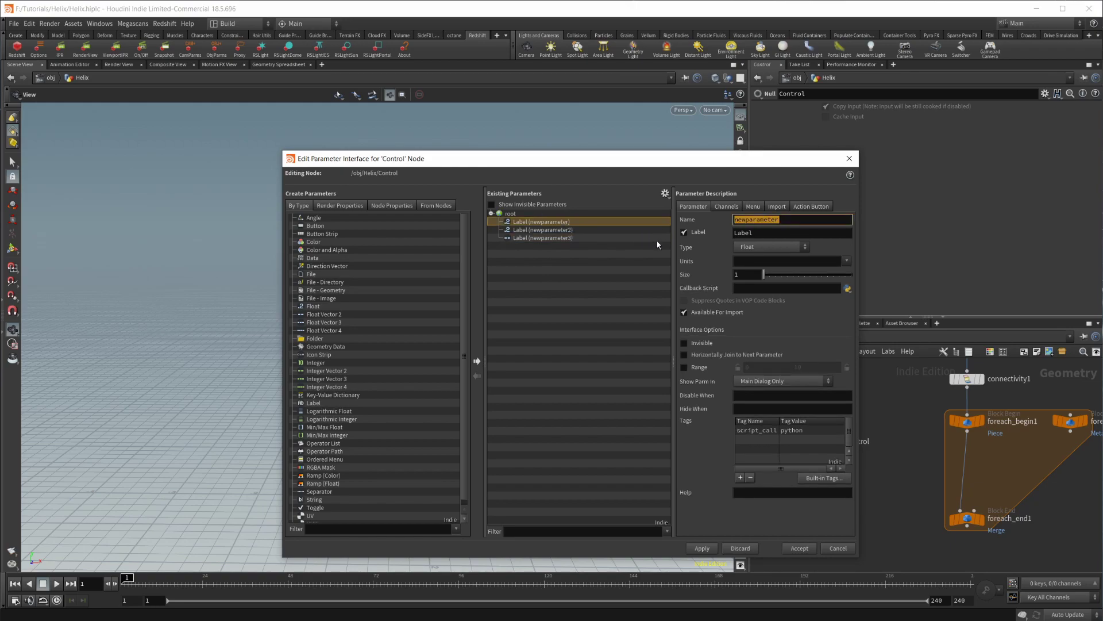
text(Time)
key(Tab)
text(Time)
key(Tab)
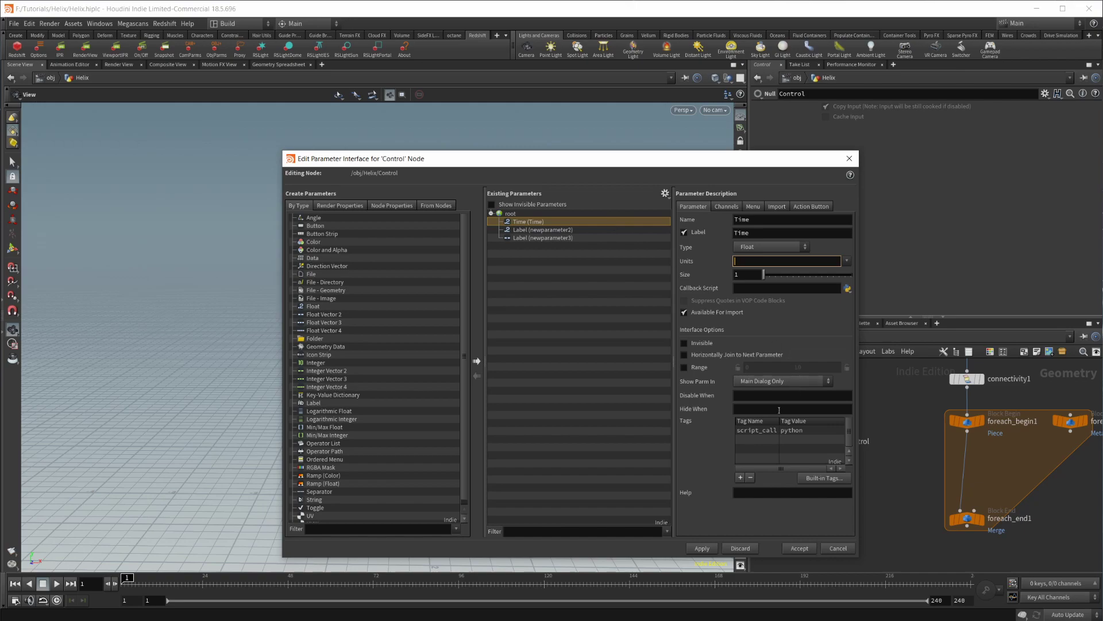
click(685, 368)
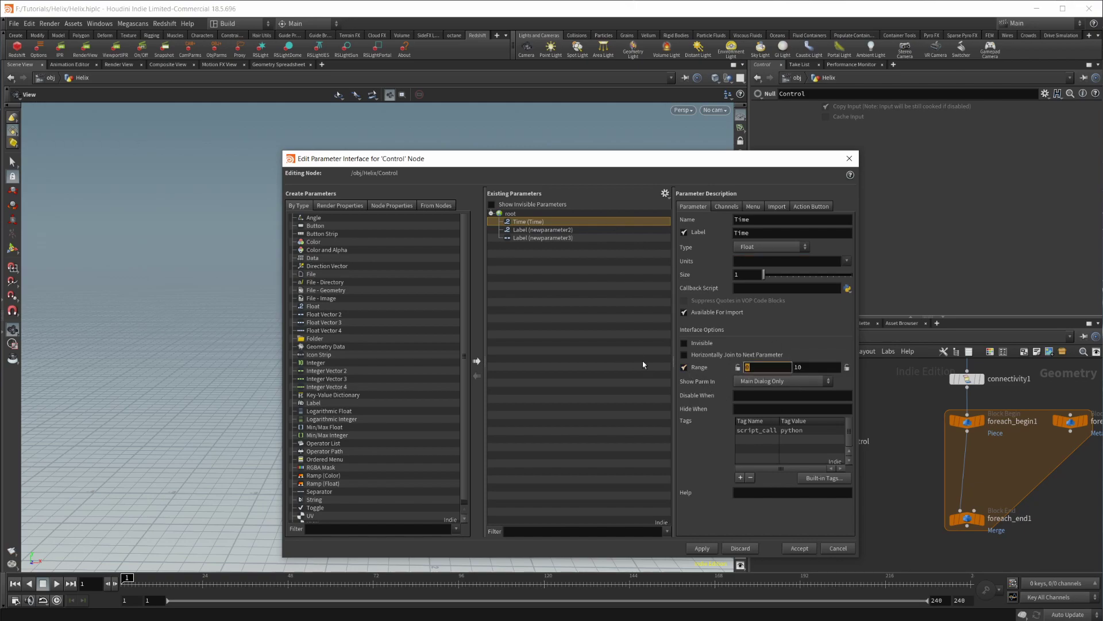
text(-1)
key(Tab)
text(1)
key(Tab)
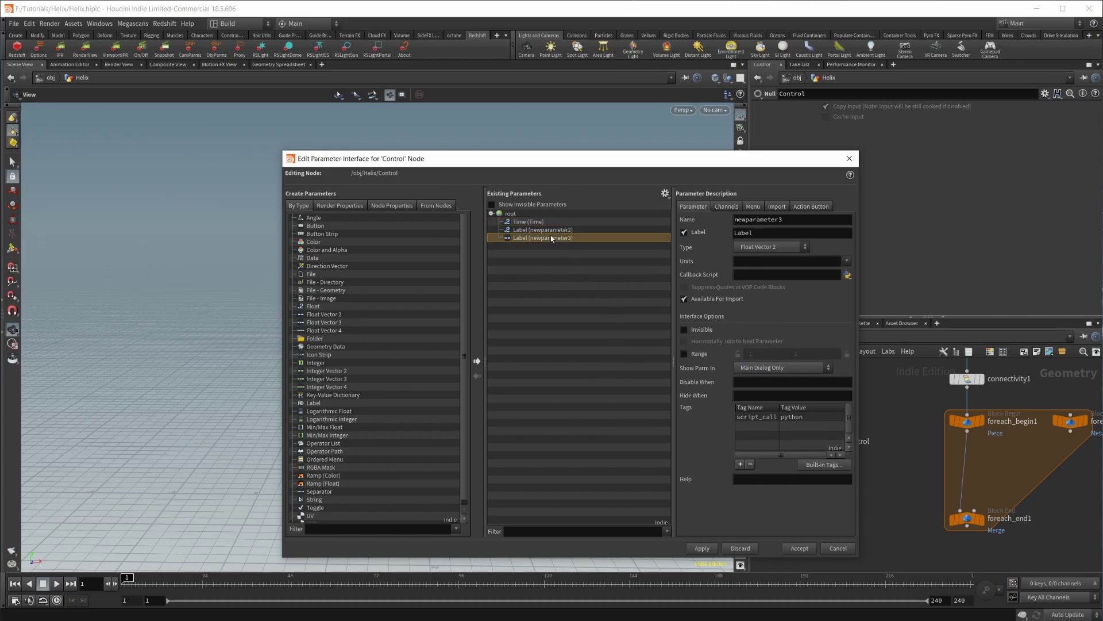
Name the second float Off_Time, labelled Off Time, with a range of -1 to 1.
click(543, 230)
double_click(804, 221)
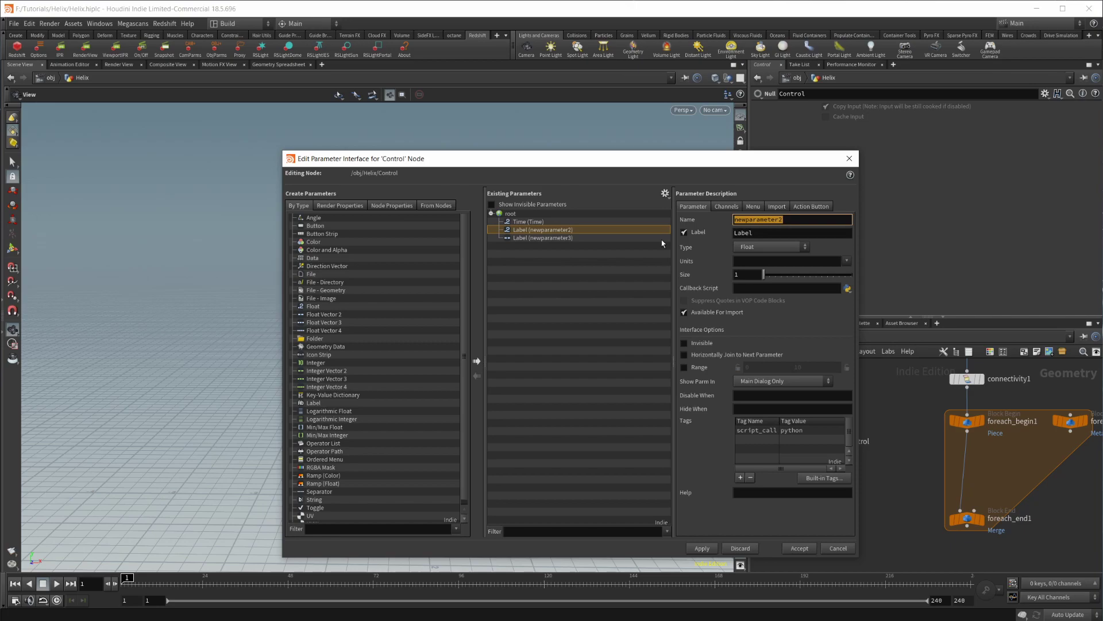
text(Off_Time)
key(Tab)
text(Off TIme)
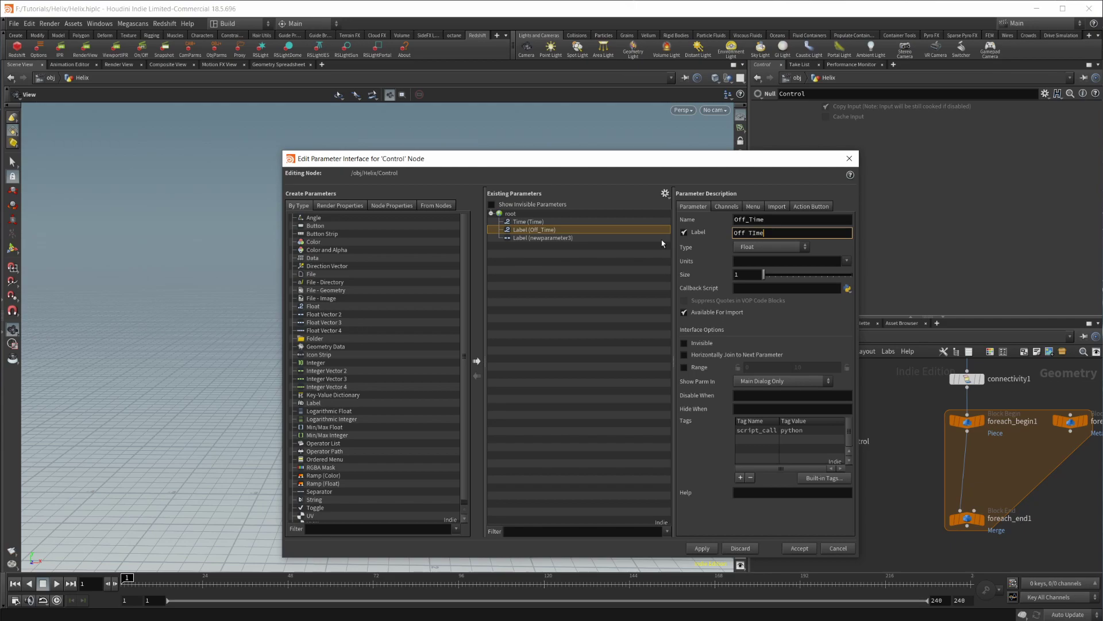
key(BackSpace)
key(BackSpace)
key(BackSpace)
text(ime)
click(683, 368)
click(750, 366)
text(-1)
key(Tab)
text(1)
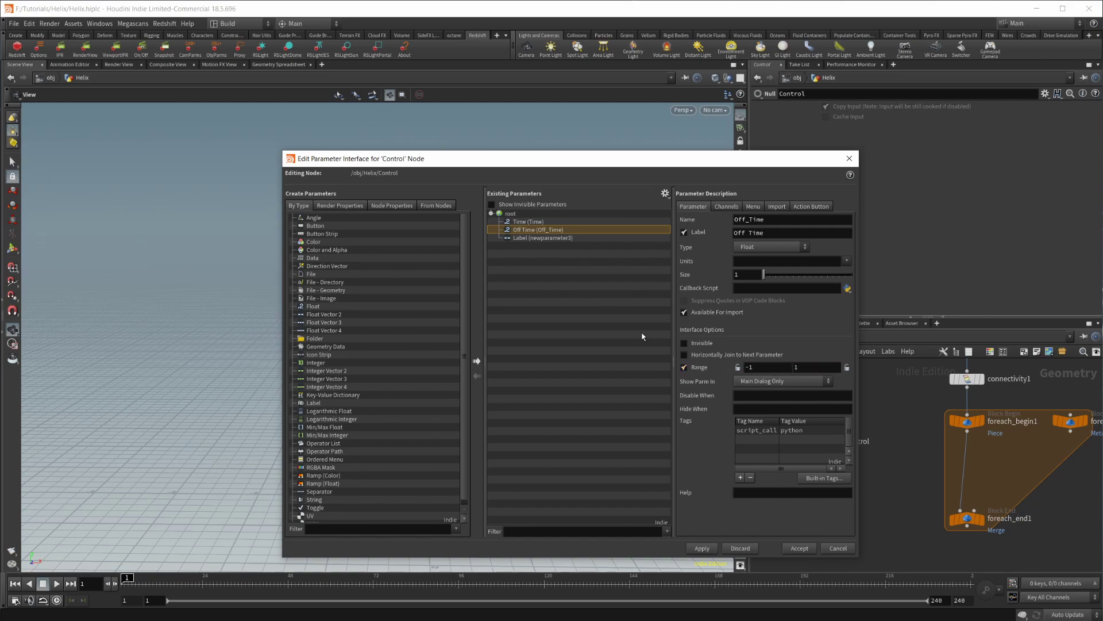
Name the vector parameter Upper_Limit, labelled Upper Limit, and apply the changes.
click(555, 239)
double_click(770, 220)
text(Upper)
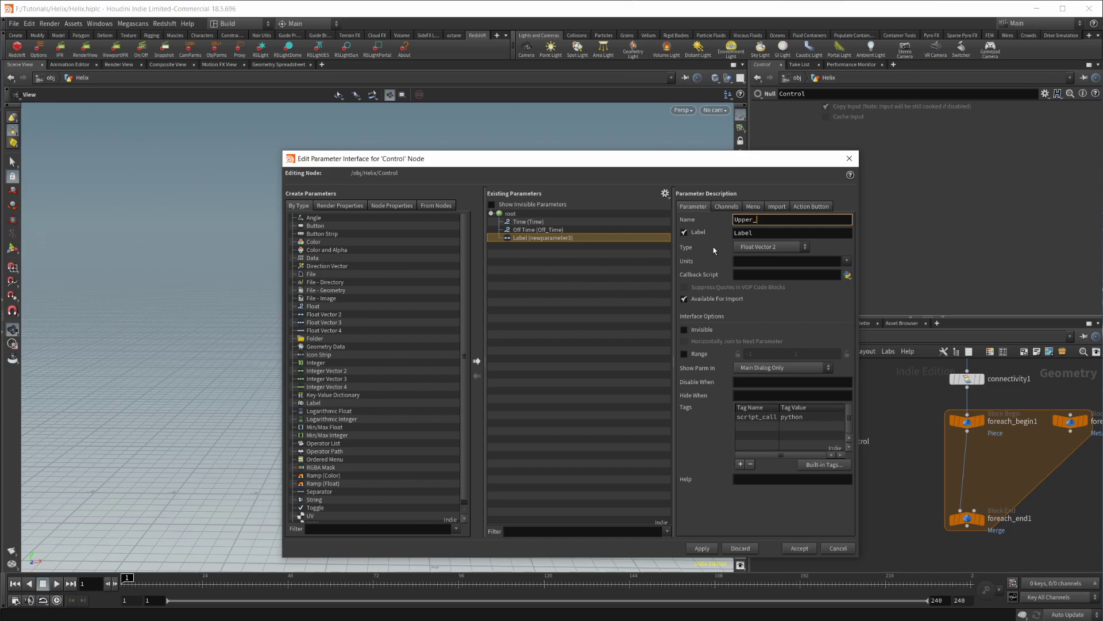
text(_Limit)
key(Tab)
text(Upper )
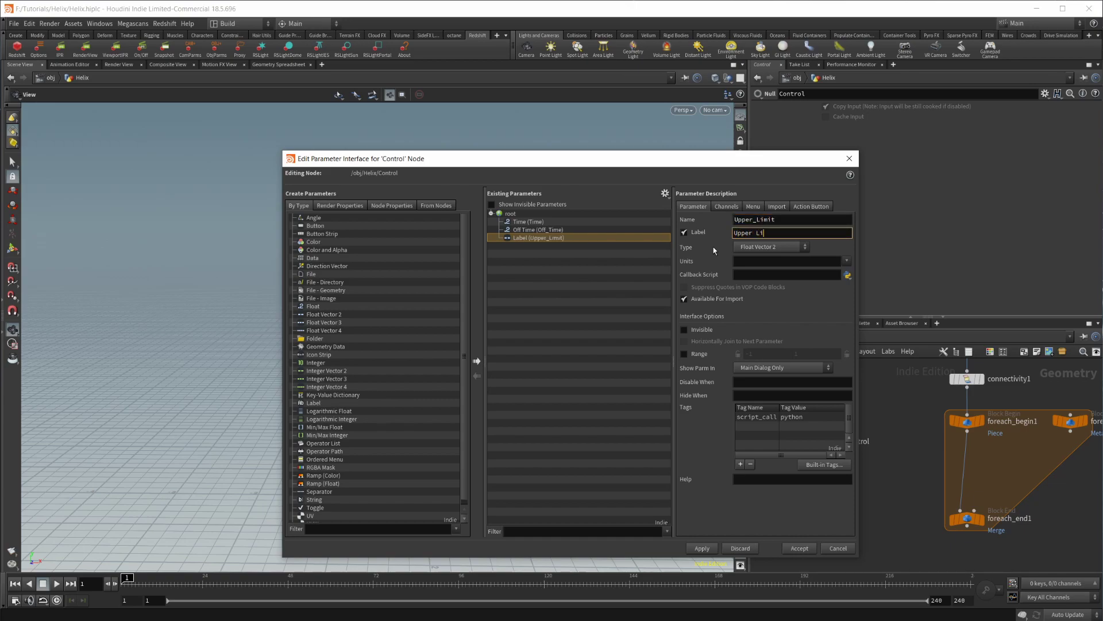
text(Limit)
key(Return)
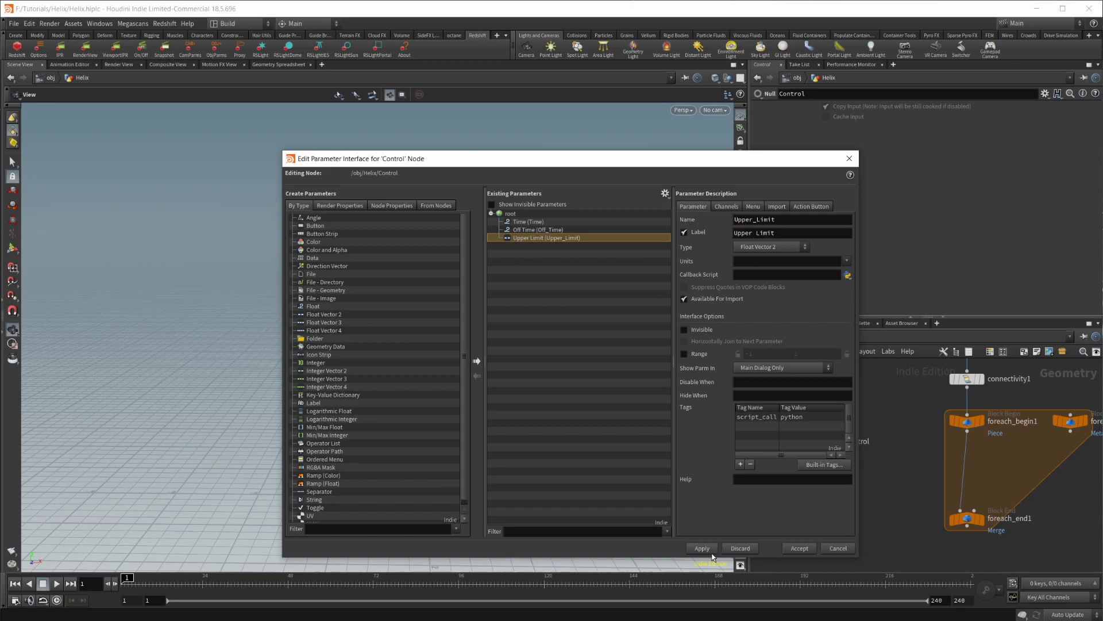
click(703, 548)
Accept the parameter edits and insert a Carve node into the for-each loop's wire.
click(798, 548)
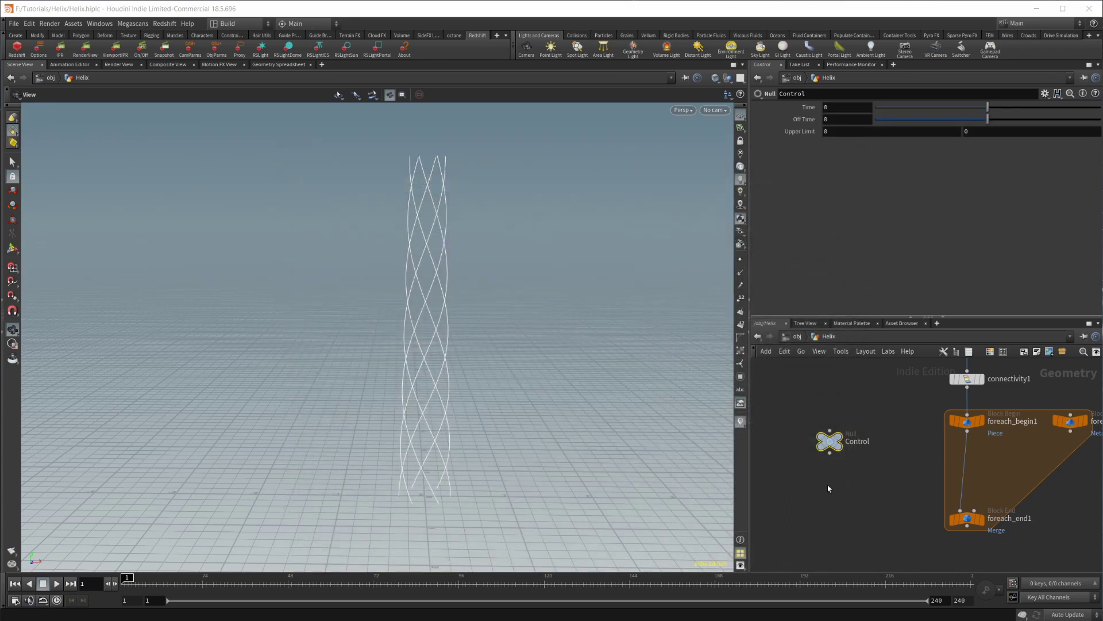
middle_drag(907, 484, 869, 483)
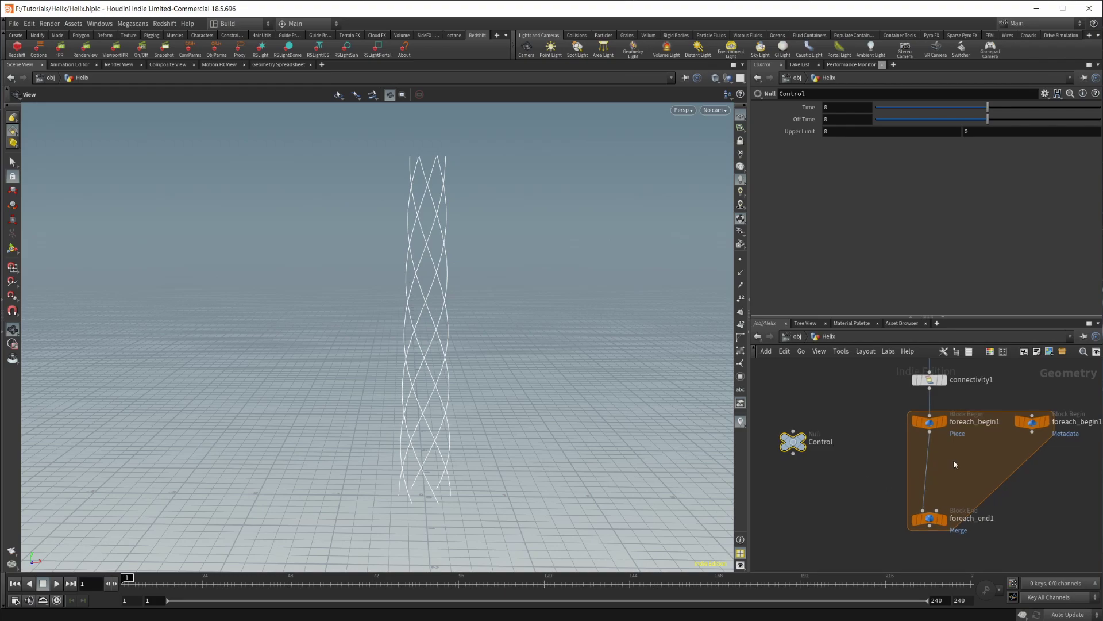
key(Tab)
text(carv)
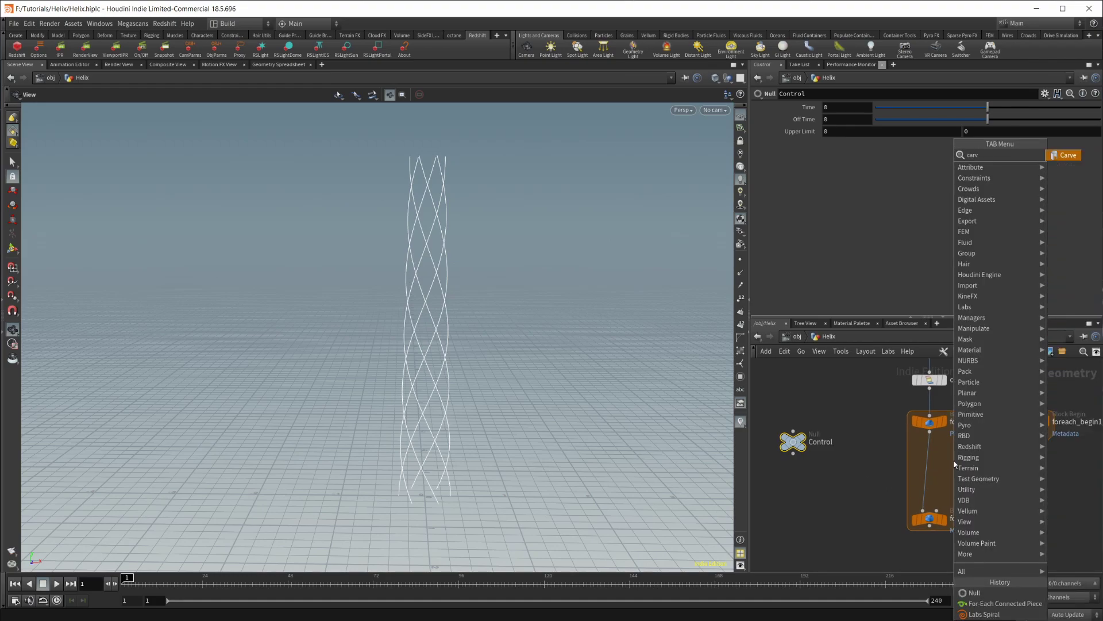
key(Return)
click(955, 461)
drag(954, 461, 930, 467)
middle_drag(983, 469, 918, 478)
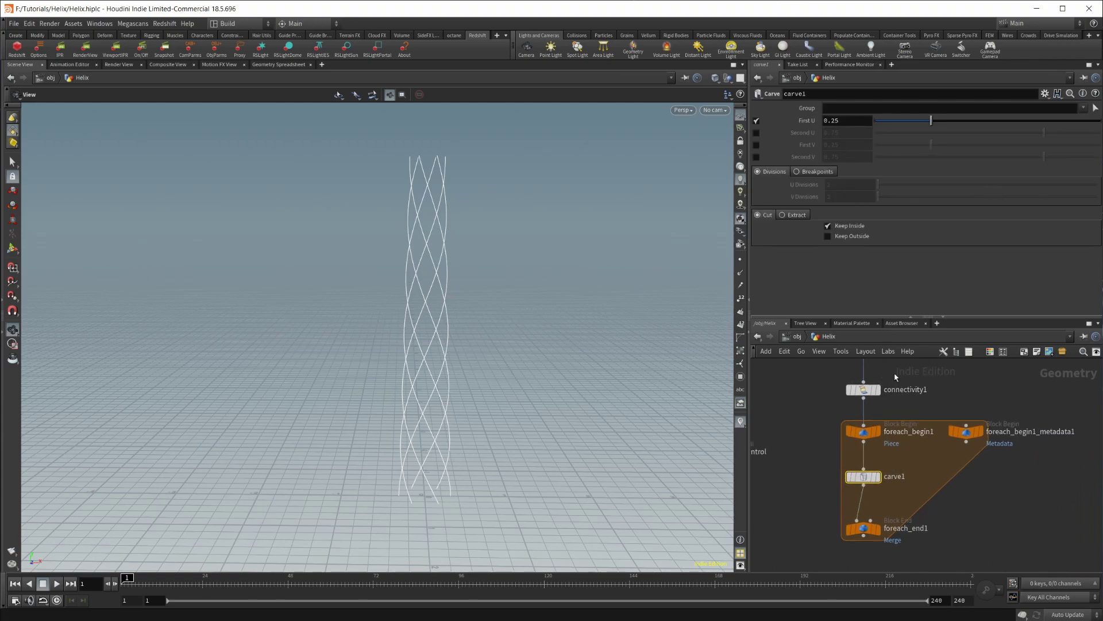
Display foreach_end1, enable carve1's Second U and lower it to 0.347, keeping First U at 0.
click(863, 533)
click(877, 529)
click(871, 483)
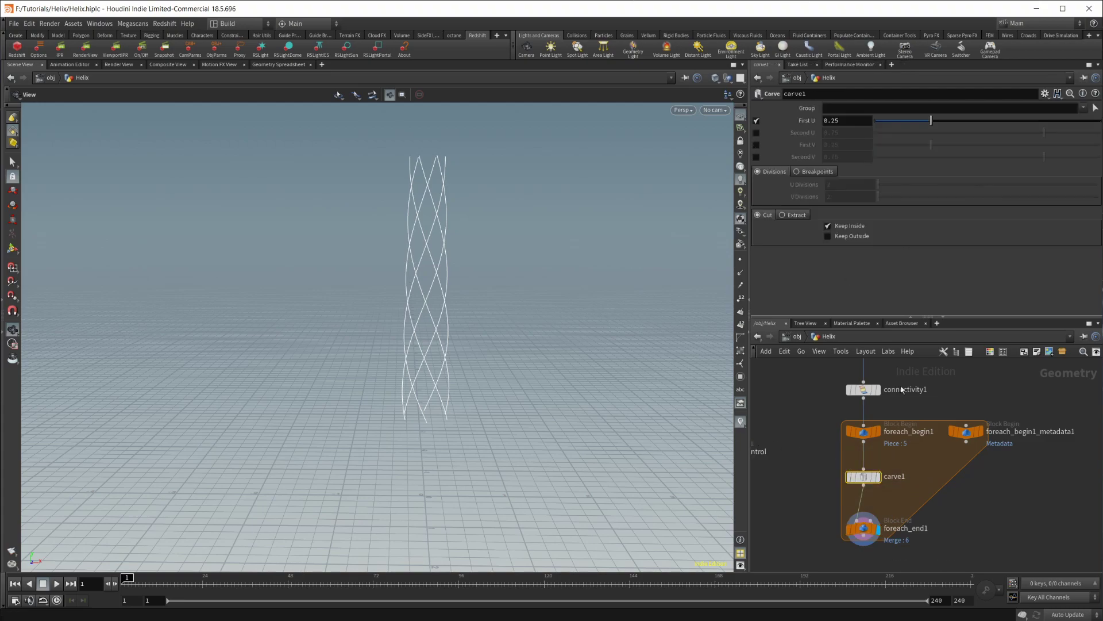
drag(920, 122, 833, 141)
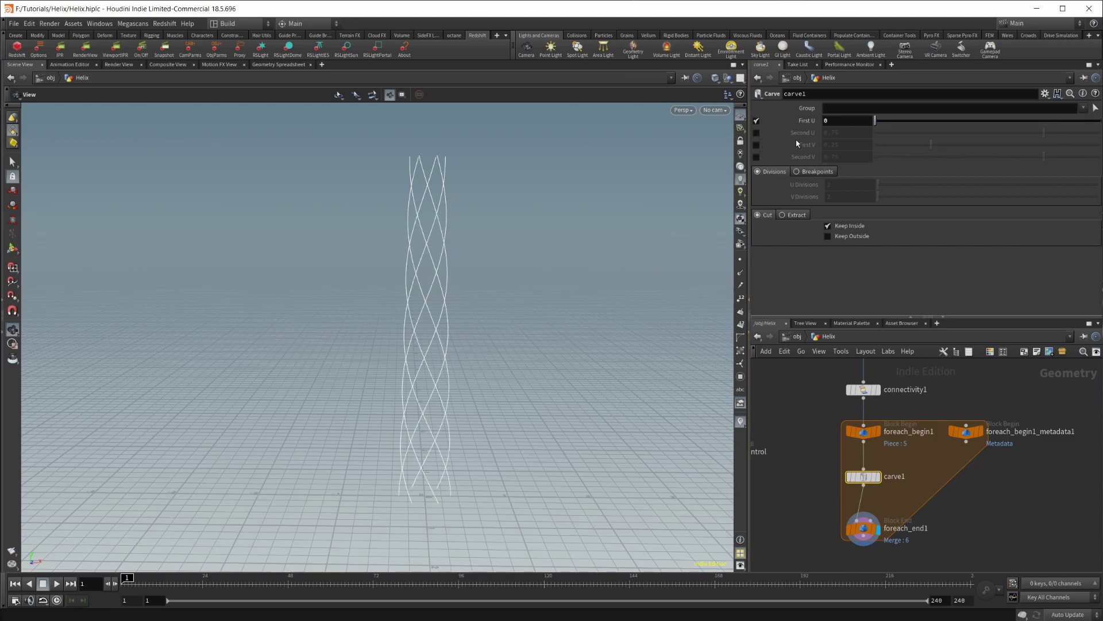
click(757, 132)
drag(1043, 133, 1020, 131)
mouse_move(876, 121)
mouse_down()
mouse_move(953, 124)
mouse_move(872, 129)
mouse_up()
drag(1008, 140, 990, 140)
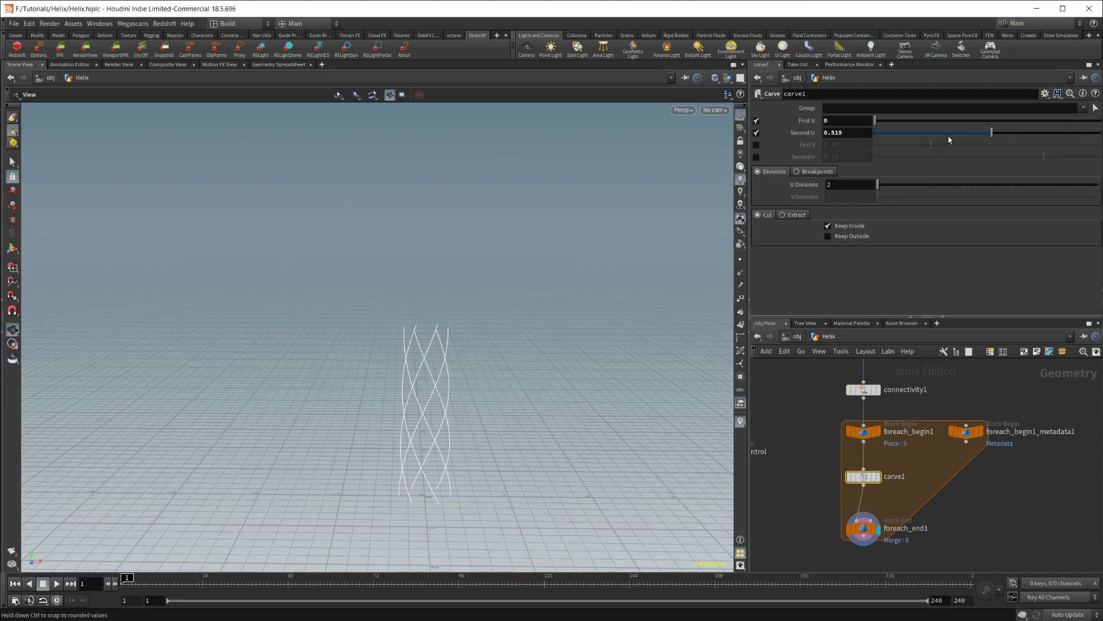
mouse_move(945, 132)
mouse_down()
mouse_move(924, 133)
mouse_move(953, 133)
mouse_up()
Select the Control null and bring up the options for its Time parameter.
middle_drag(820, 494, 873, 489)
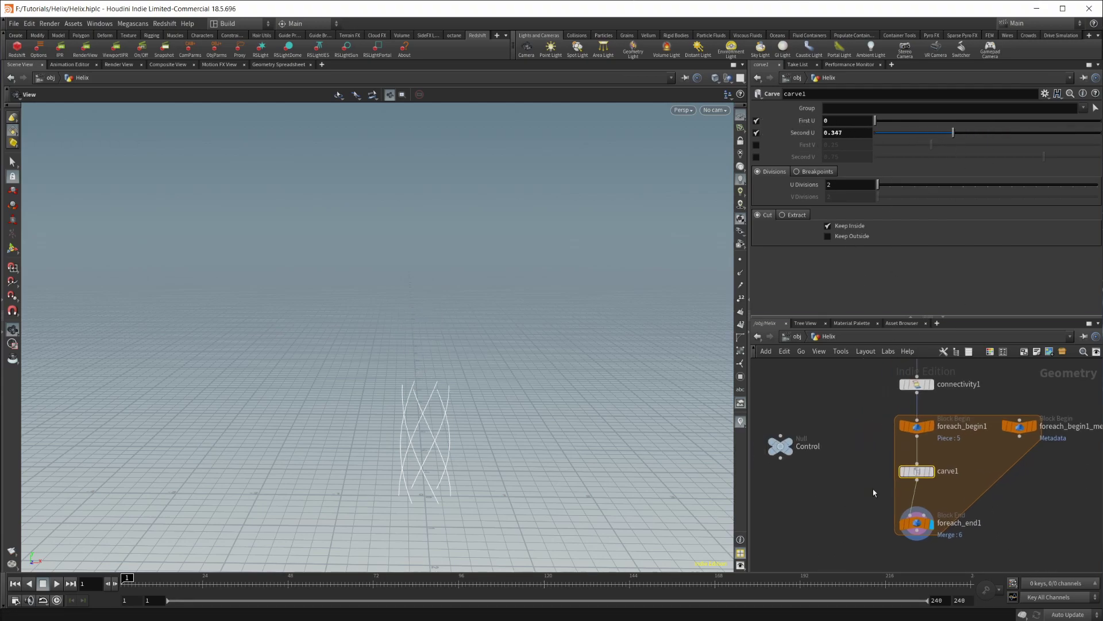
click(789, 453)
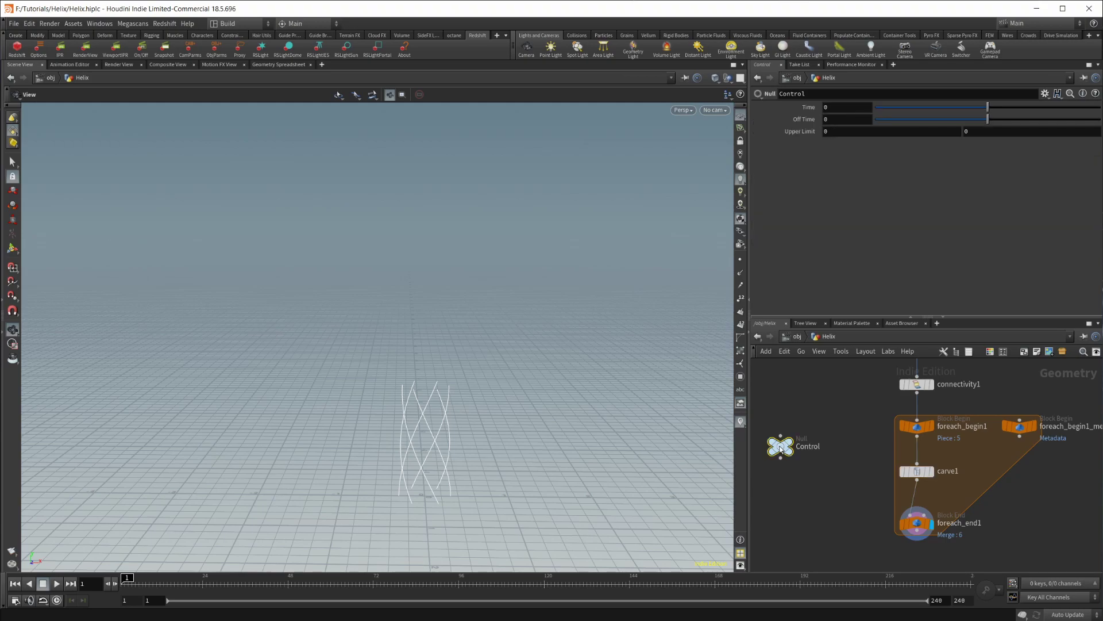
right_click(813, 112)
Copy Control's Time and paste it as a relative reference into carve1's Second U.
click(837, 180)
click(922, 475)
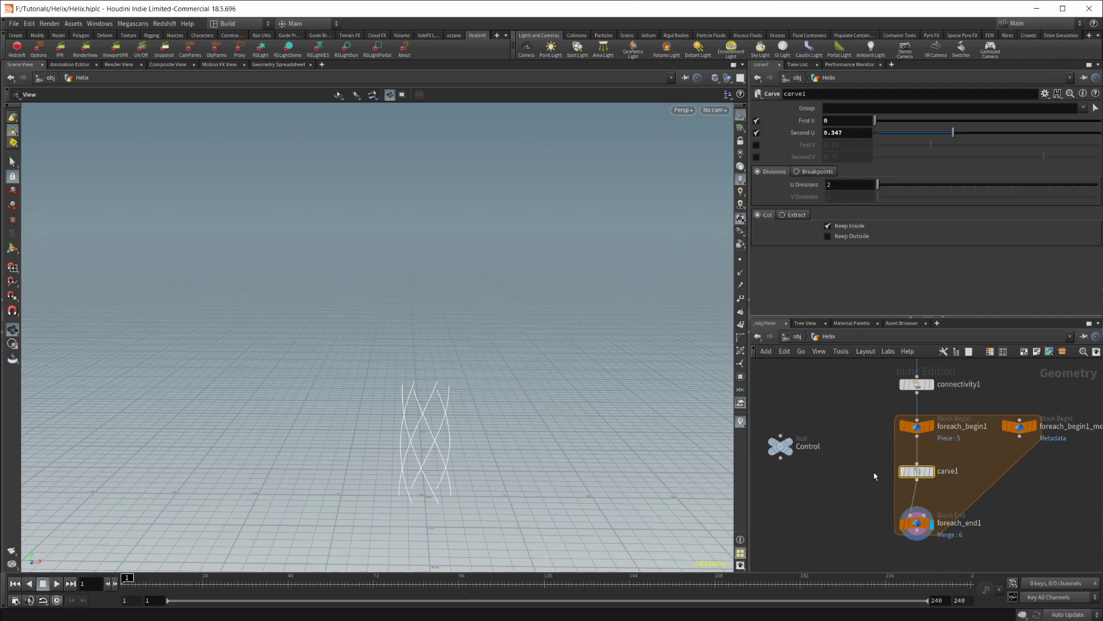
right_click(855, 133)
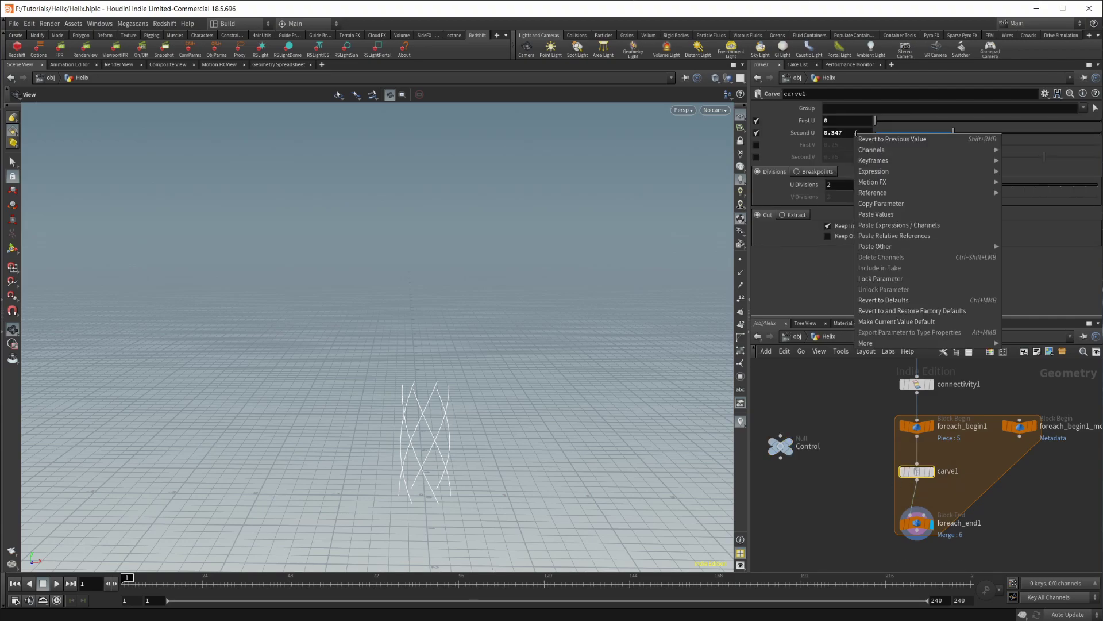
click(899, 236)
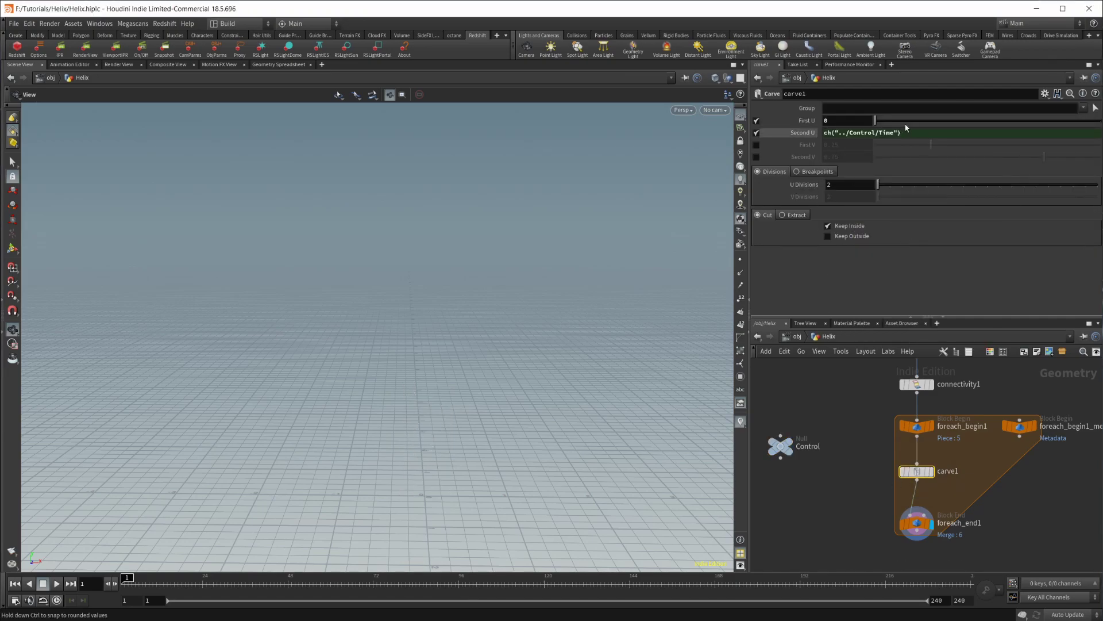
click(968, 131)
Set the Control null's Time to 0.541 to lengthen the helix strands.
middle_drag(791, 460, 867, 459)
click(857, 446)
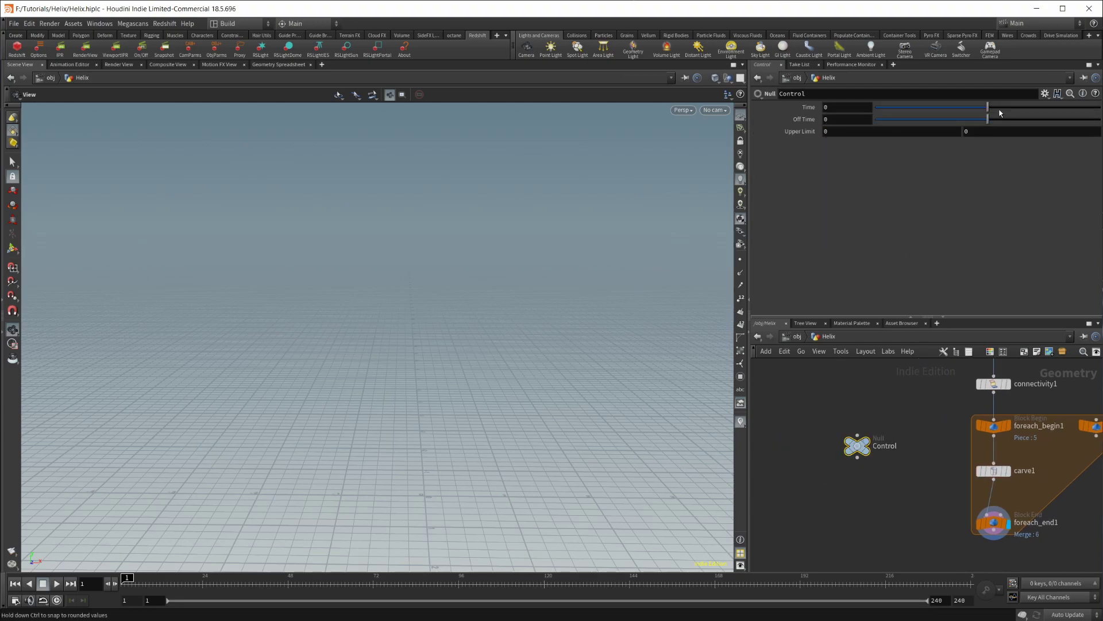
mouse_move(987, 111)
mouse_down()
mouse_move(1069, 118)
mouse_move(1004, 118)
mouse_up()
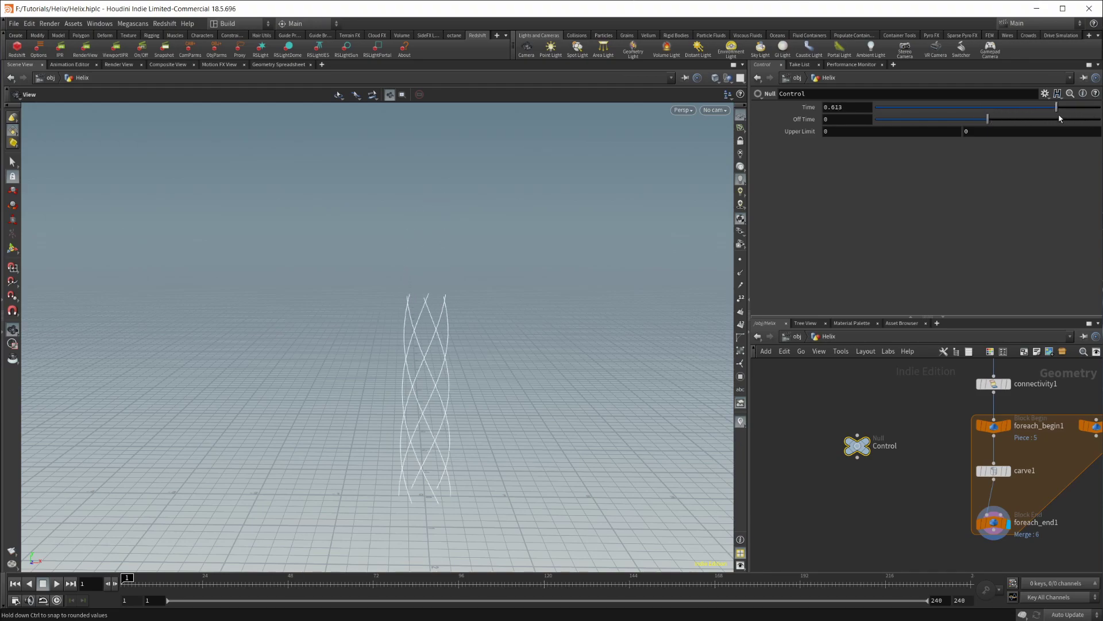
mouse_move(1063, 118)
mouse_down()
mouse_move(988, 107)
mouse_move(1067, 106)
mouse_move(1015, 106)
mouse_move(1049, 107)
mouse_up()
middle_drag(869, 496, 736, 502)
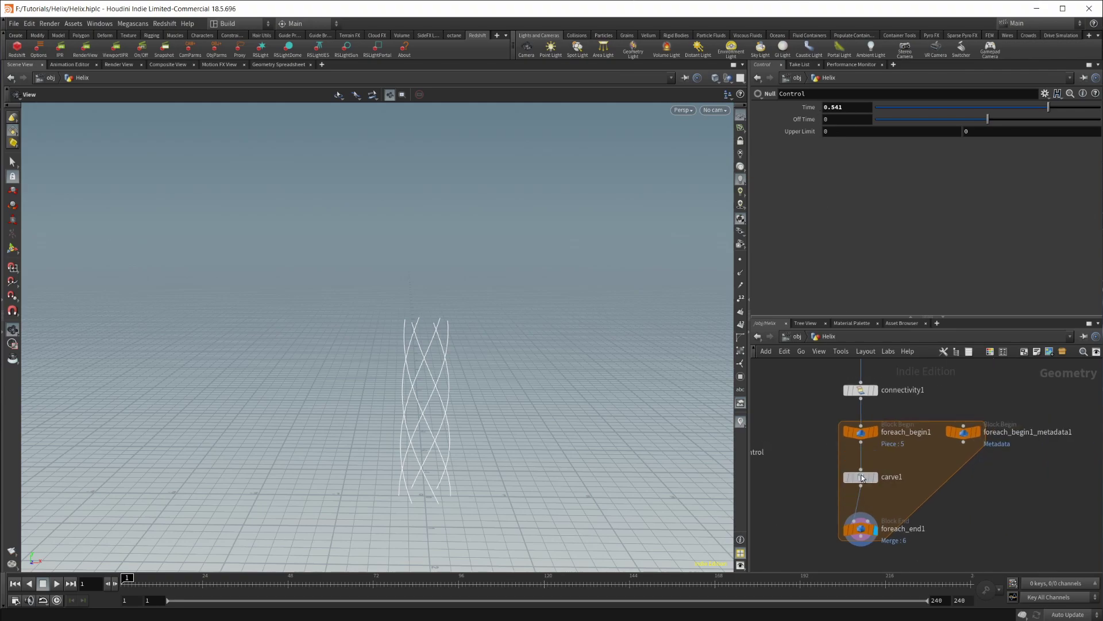
Open carve1's Second U in the Alt+E expression editor and enlarge it over the viewport.
click(861, 477)
click(909, 134)
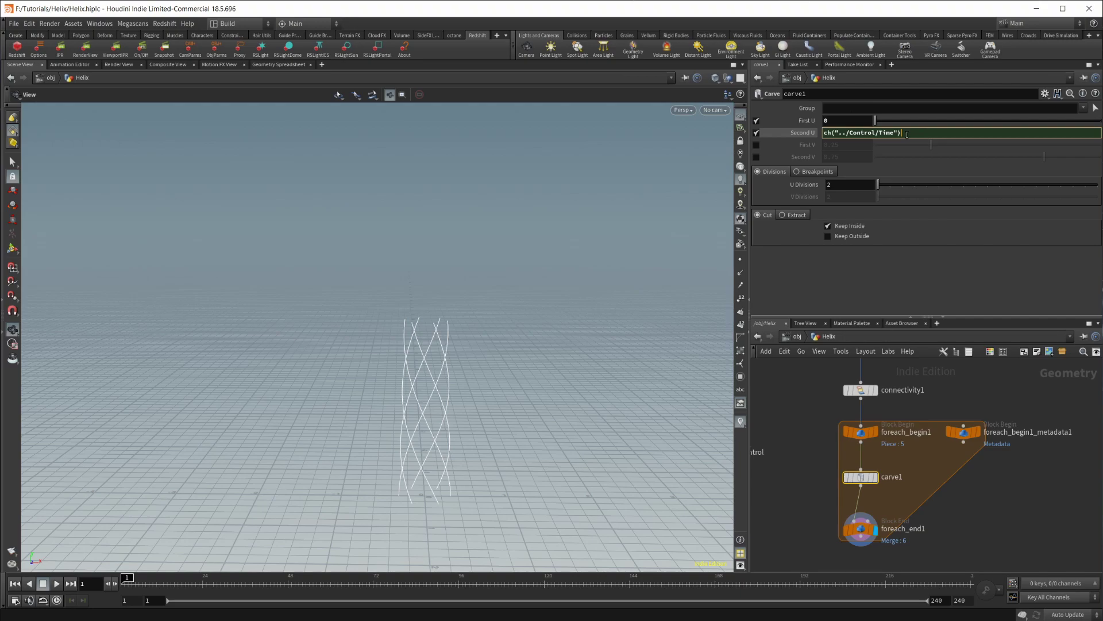
key(alt+e)
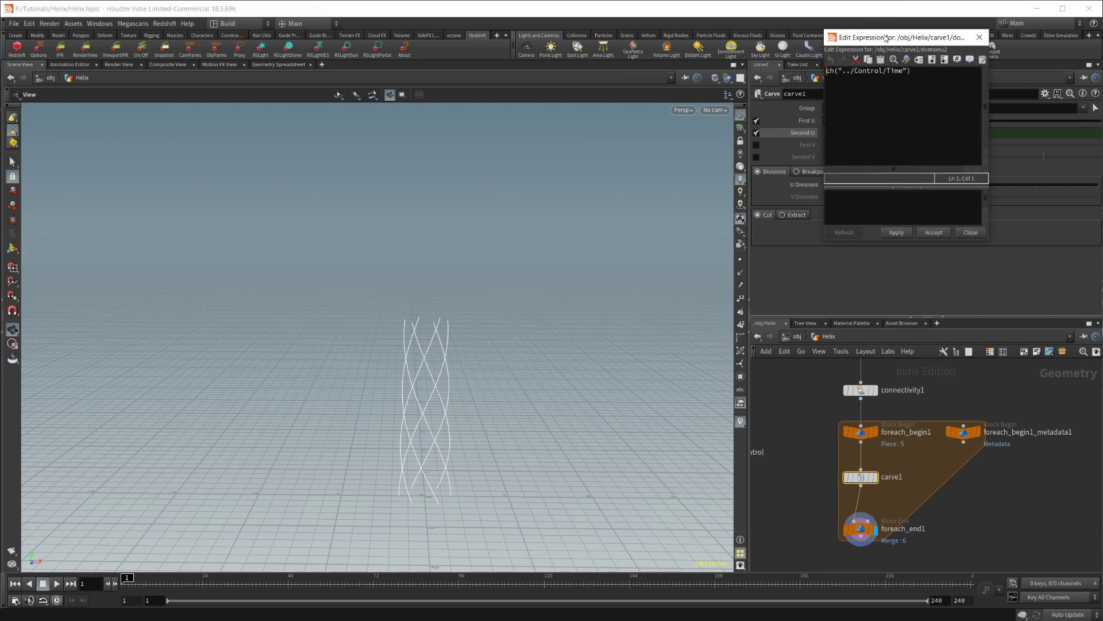
drag(885, 37, 495, 116)
drag(597, 320, 918, 418)
drag(687, 127, 533, 157)
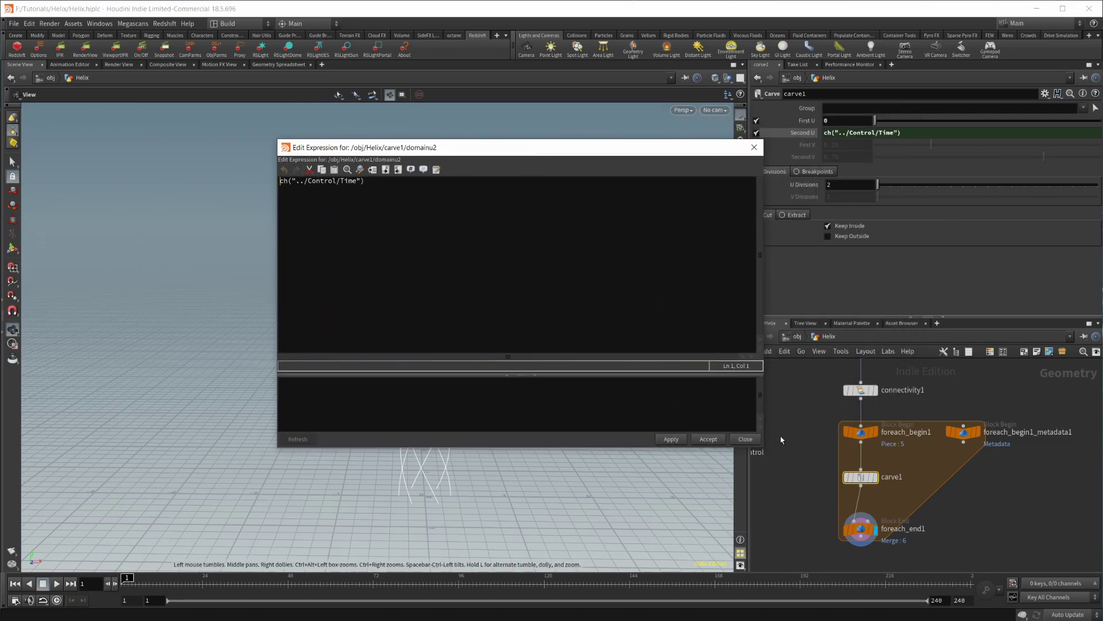
drag(764, 451, 903, 482)
Append a + after ch("../Control/Time") in the Second U expression.
click(416, 186)
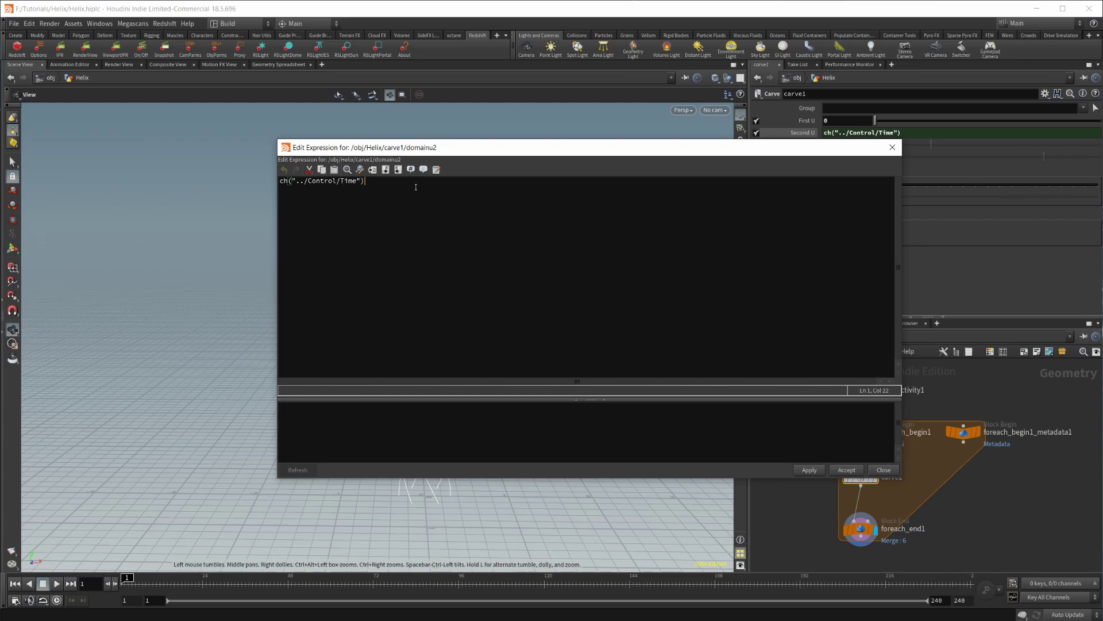
text(+)
drag(609, 151, 660, 65)
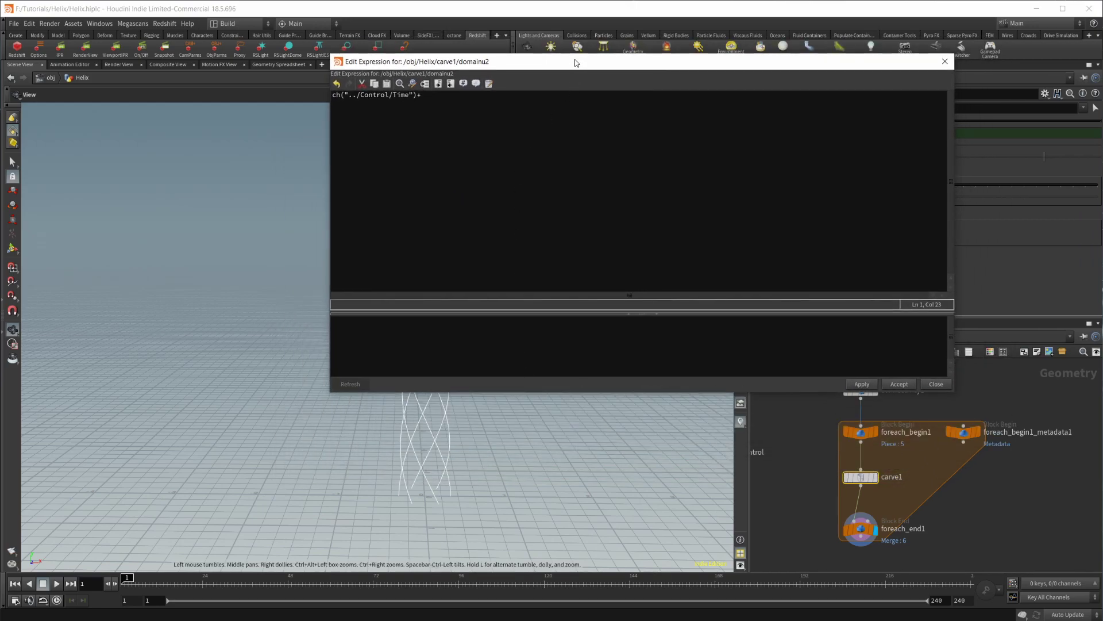
drag(576, 61, 486, 204)
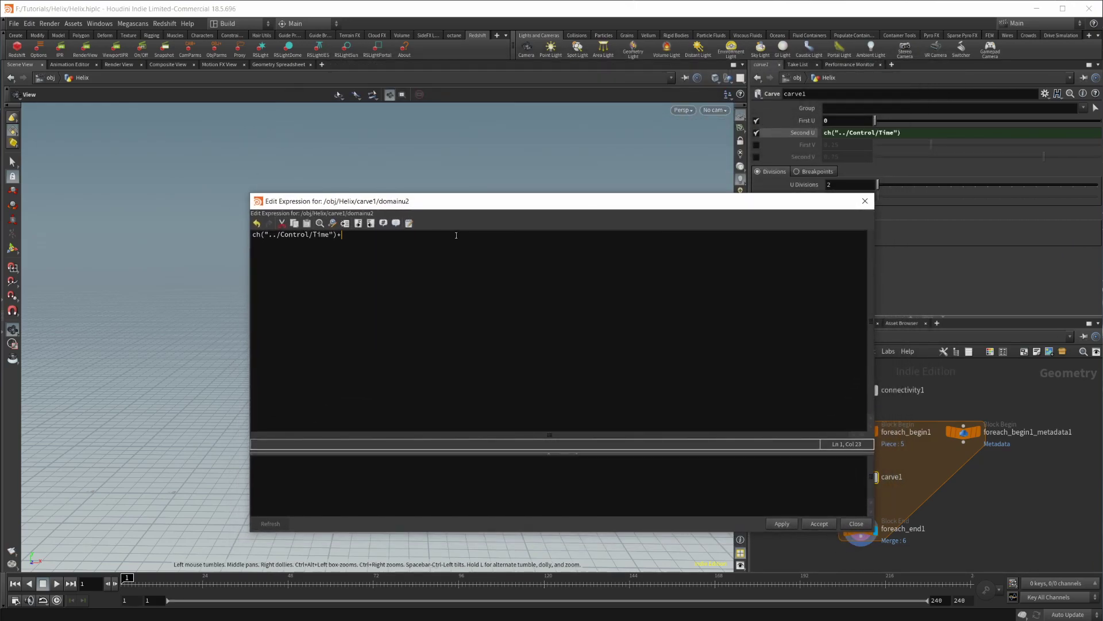
Add fit(rand(detail("../foreach_begin1_metadata1/", iteration, 0)),0,1,0 to the Second U expression.
text(detail)
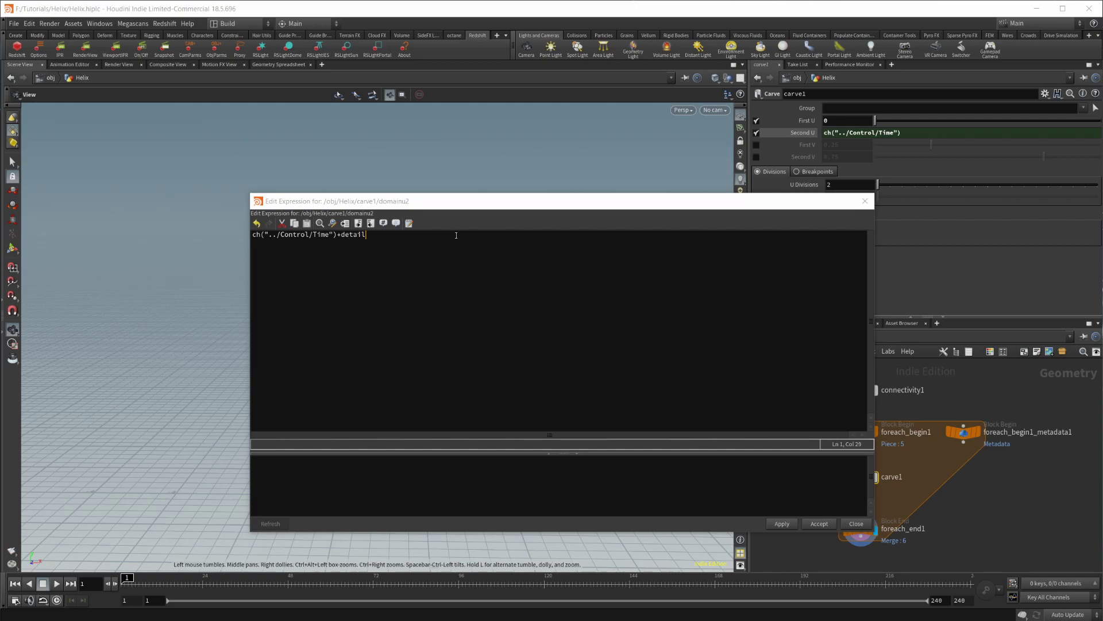
text(()
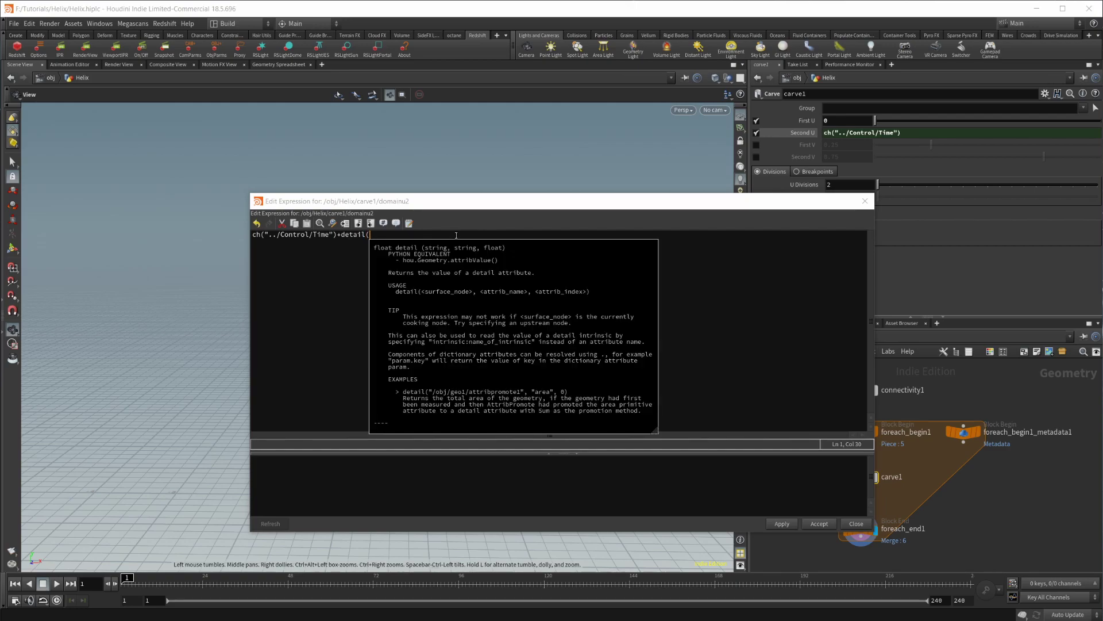
text("../for)
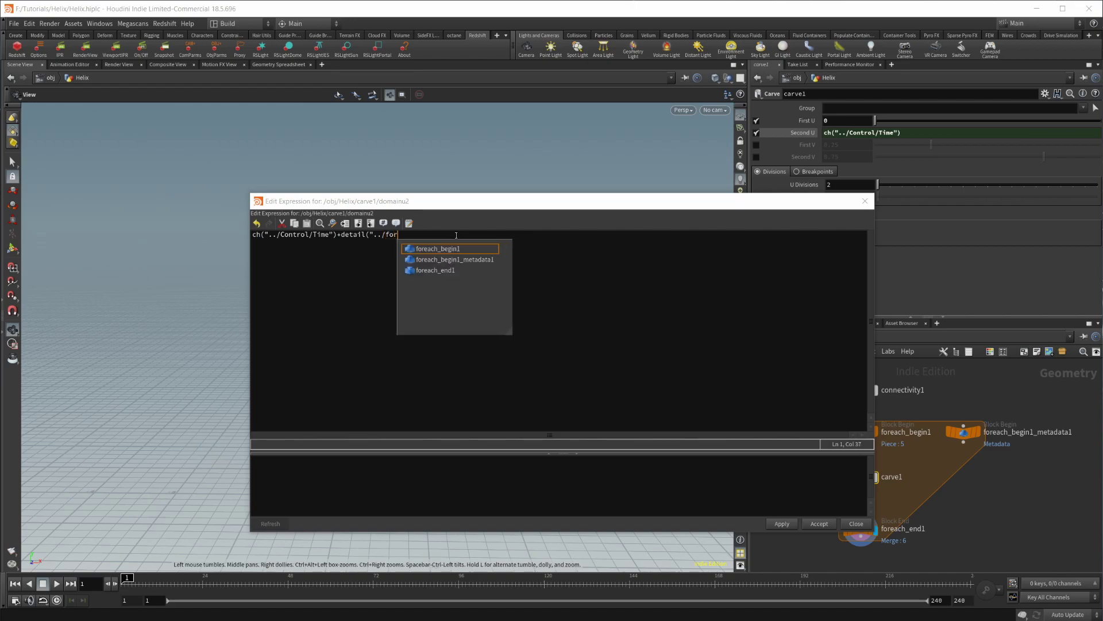
key(Down)
key(Return)
text(/)
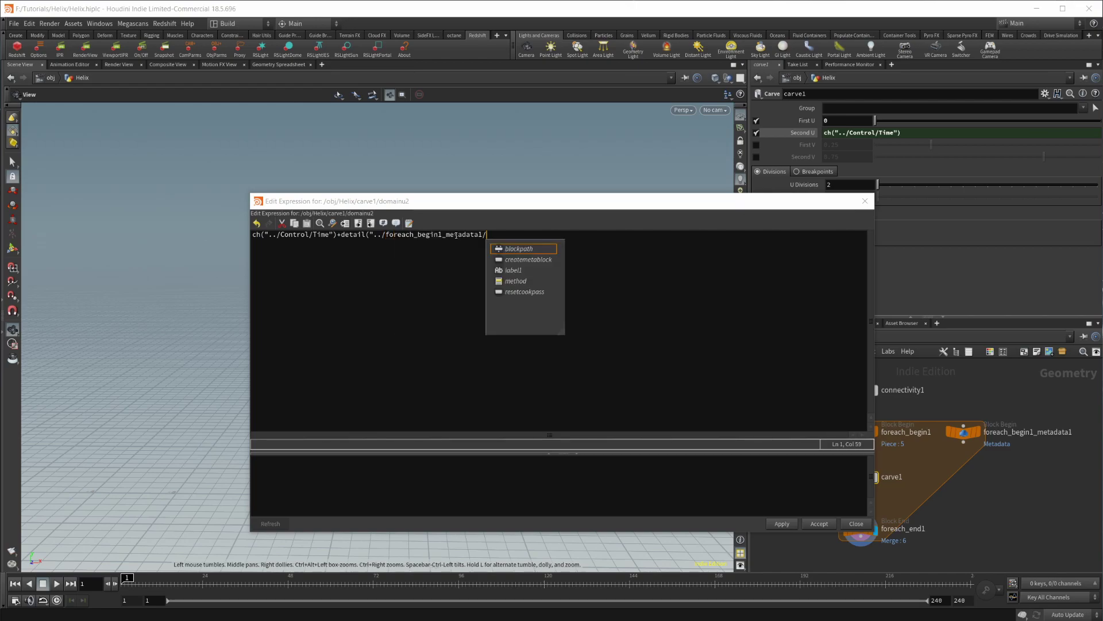
text(")
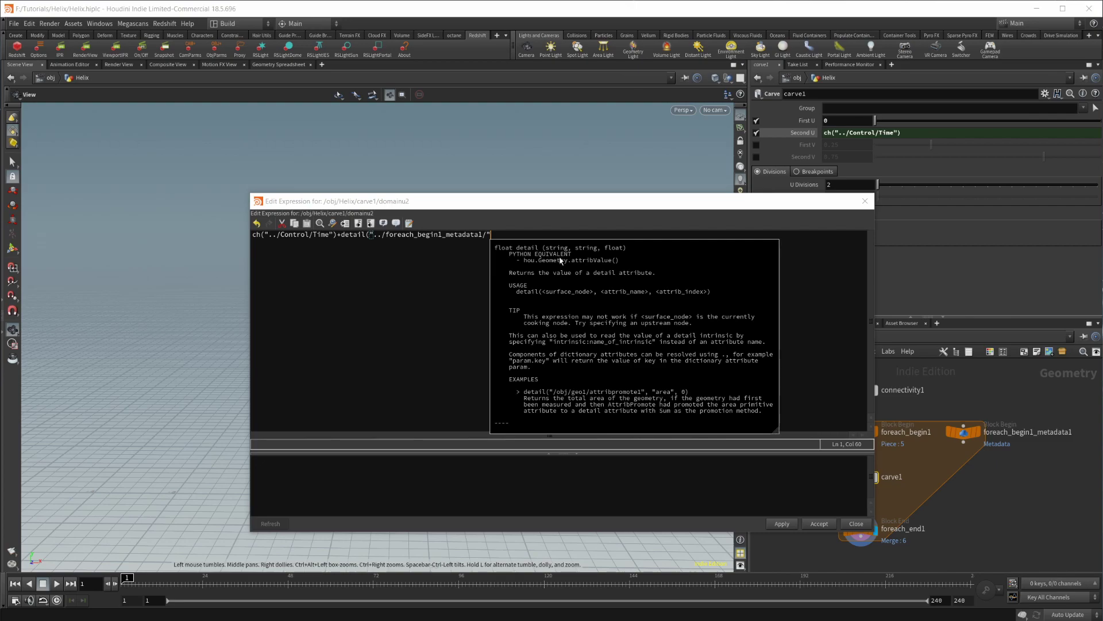
text(, iteration, )
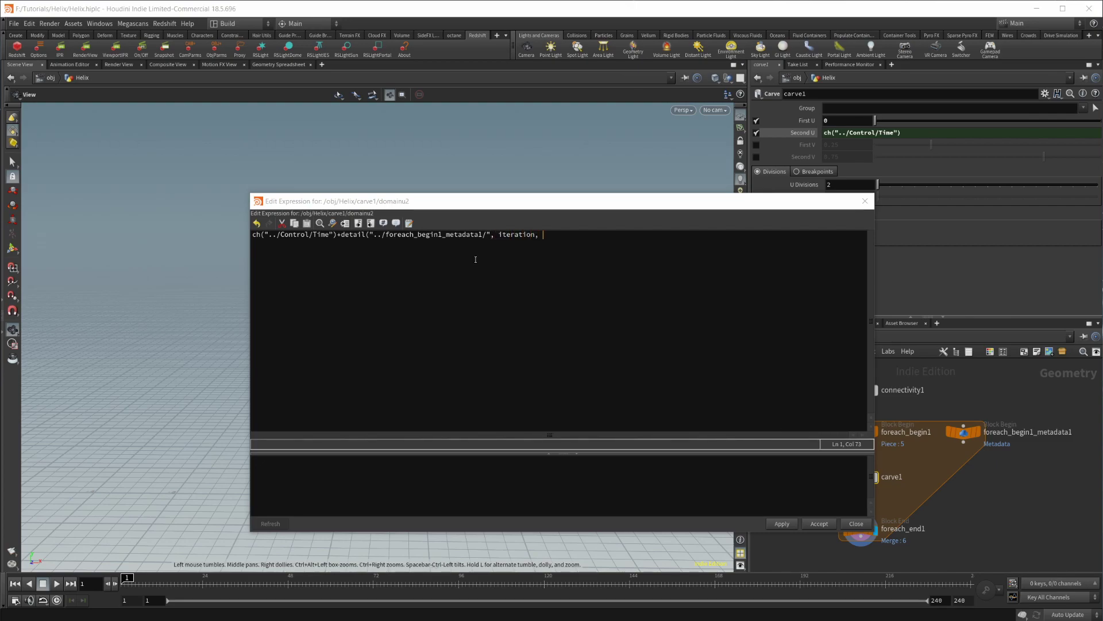
text(0))
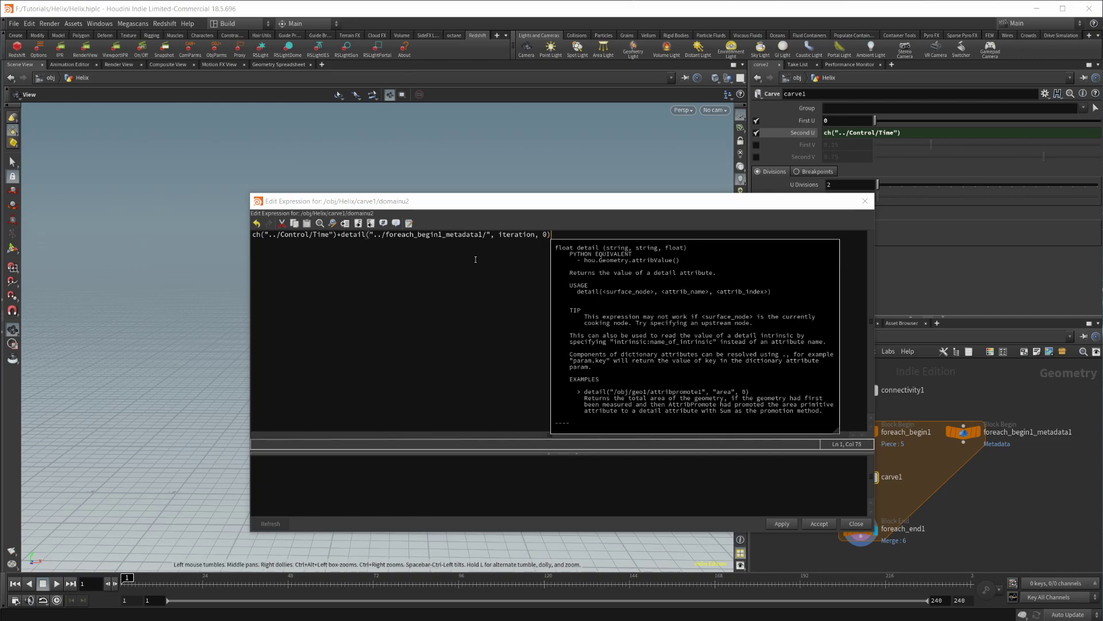
click(341, 236)
text(rand)
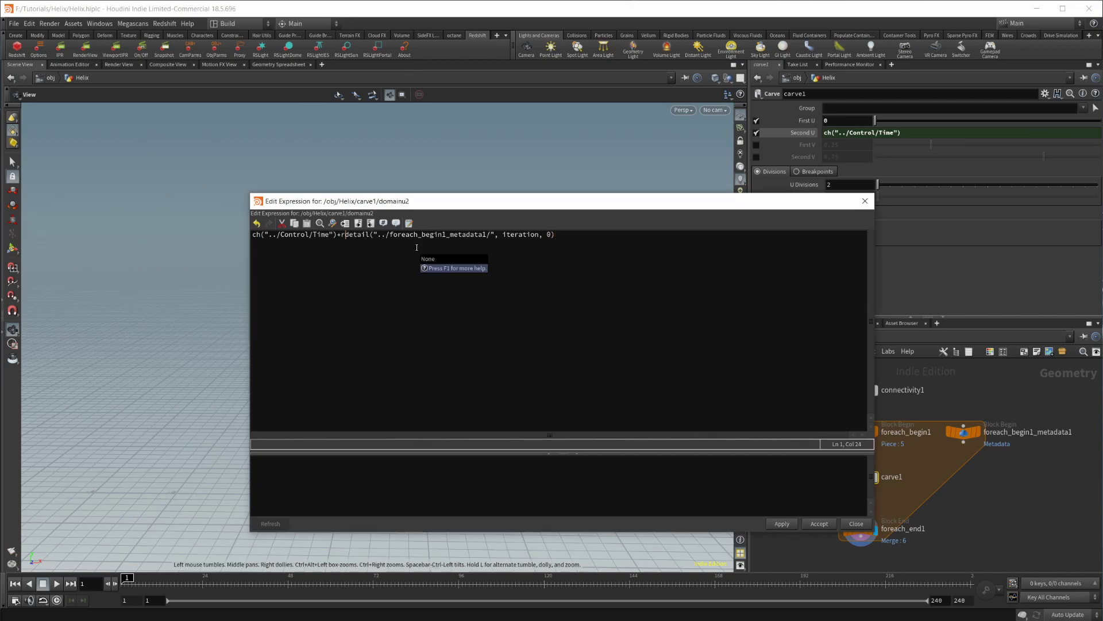
text(()
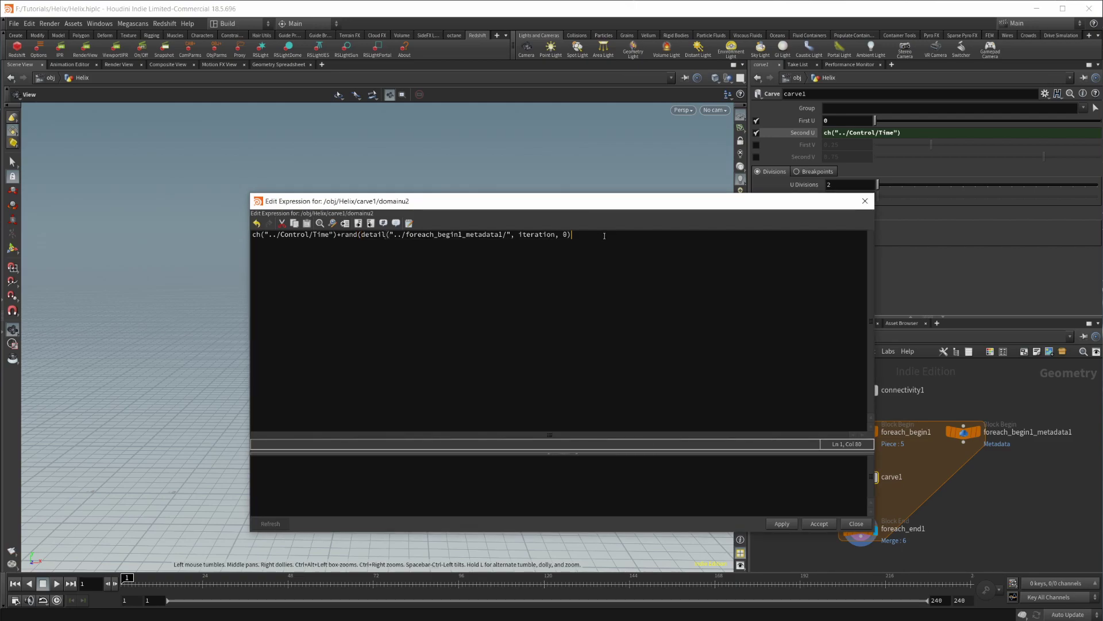
text())
click(342, 236)
text(fit()
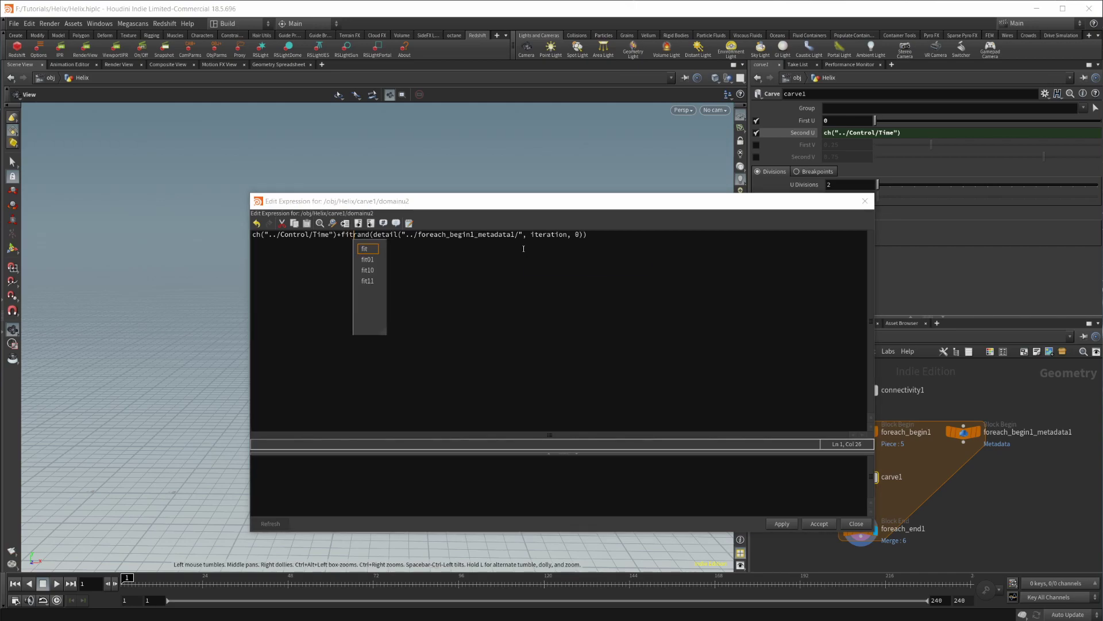
click(605, 235)
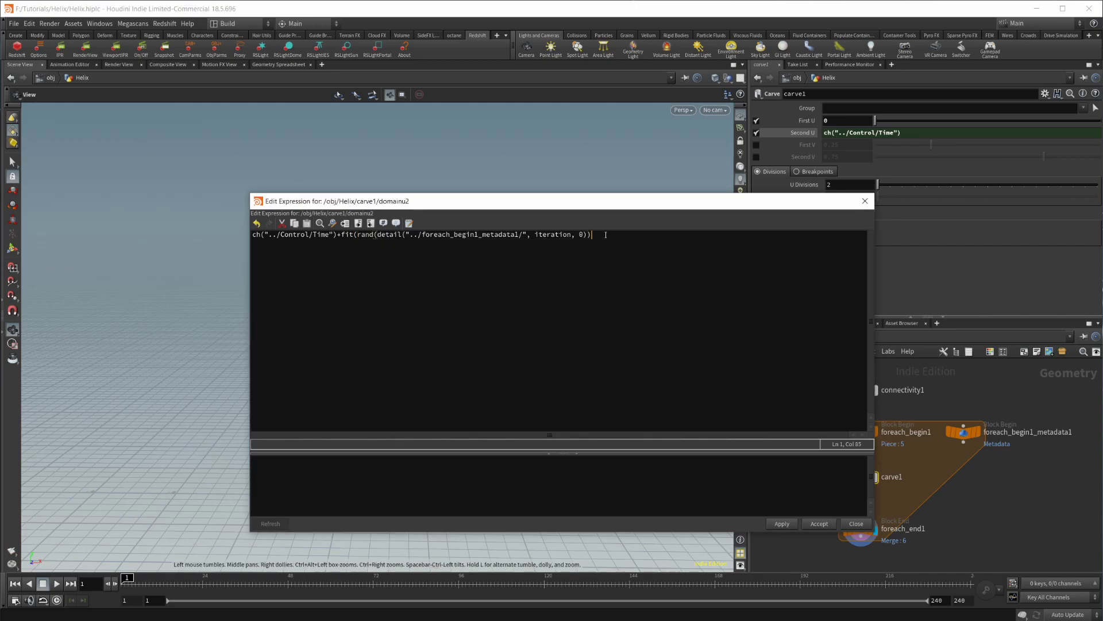
text(,)
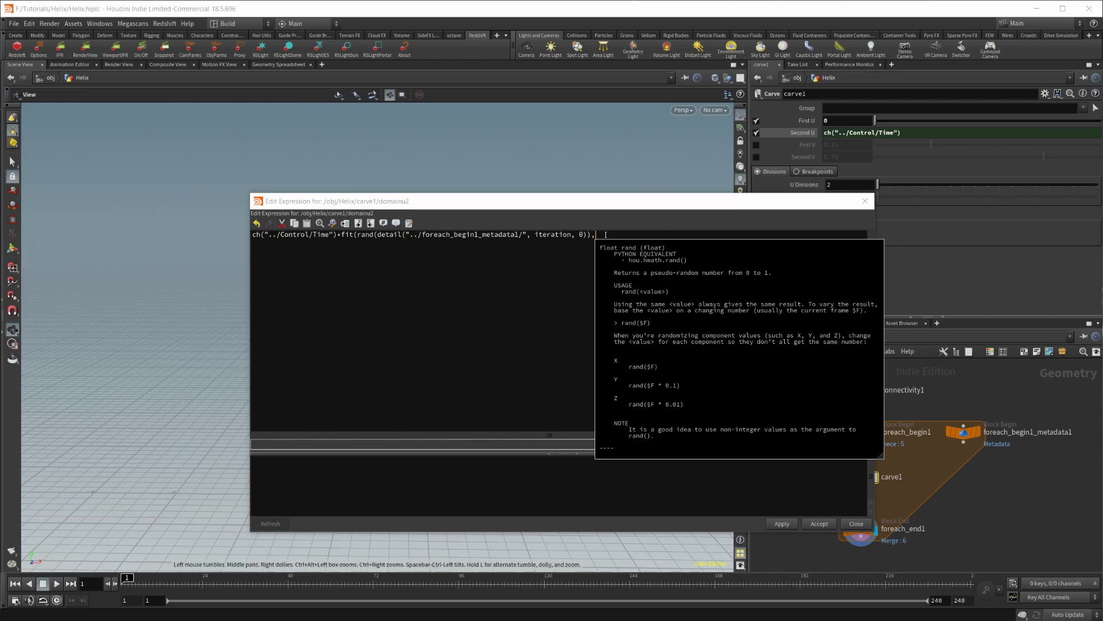
text(0,1,0)
Append ch("../Control/Upper_Limitx as the fit call's upper bound.
click(361, 235)
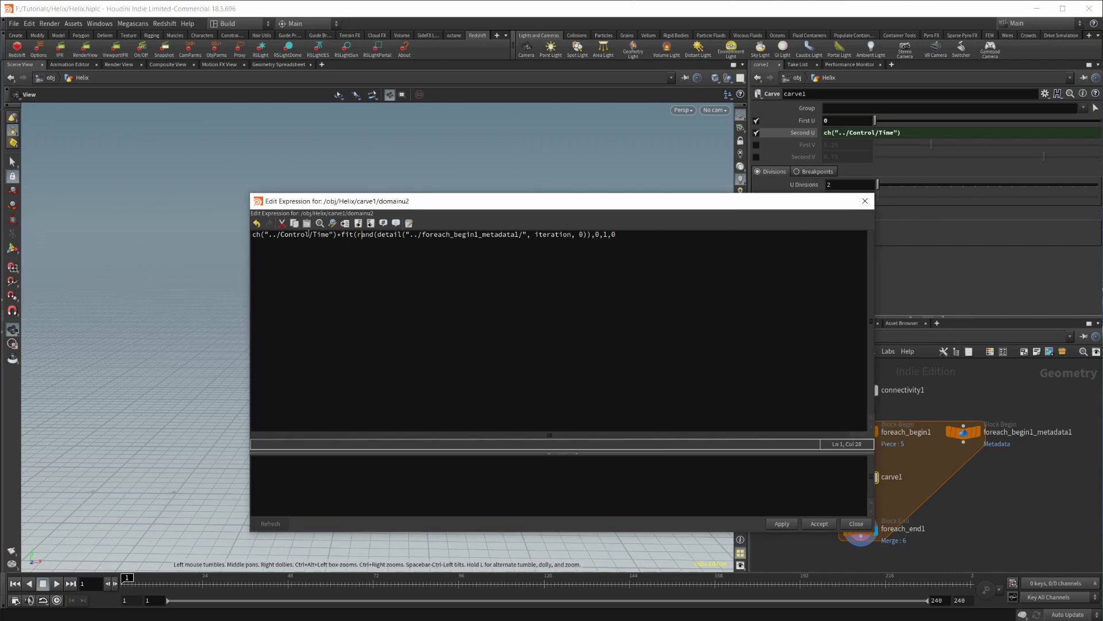
drag(307, 234, 218, 239)
click(698, 240)
text(,ch(")
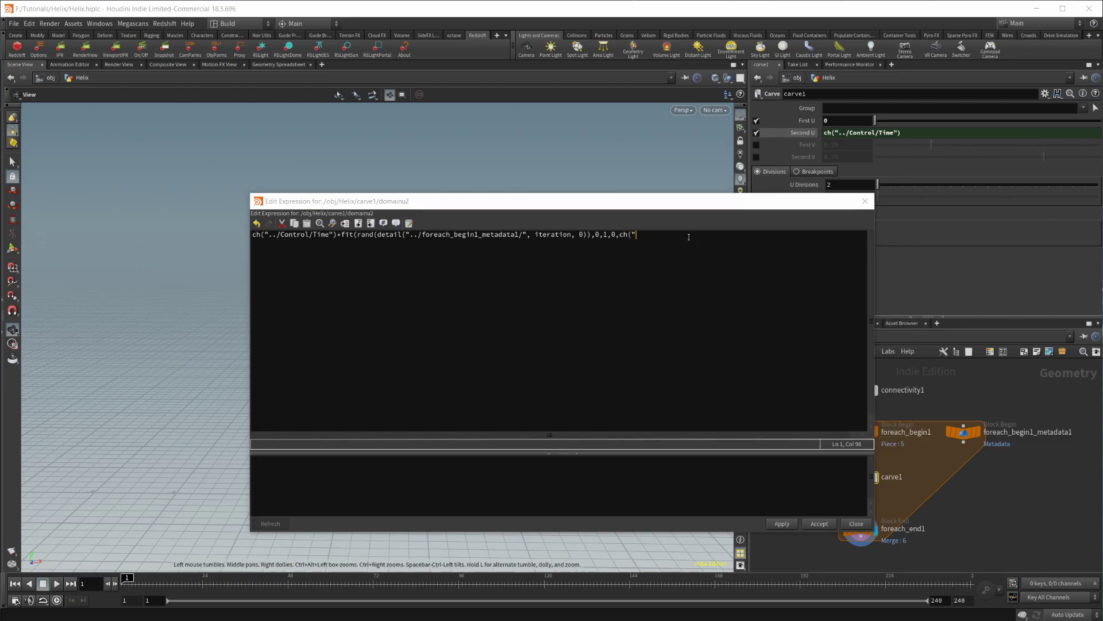
text(../)
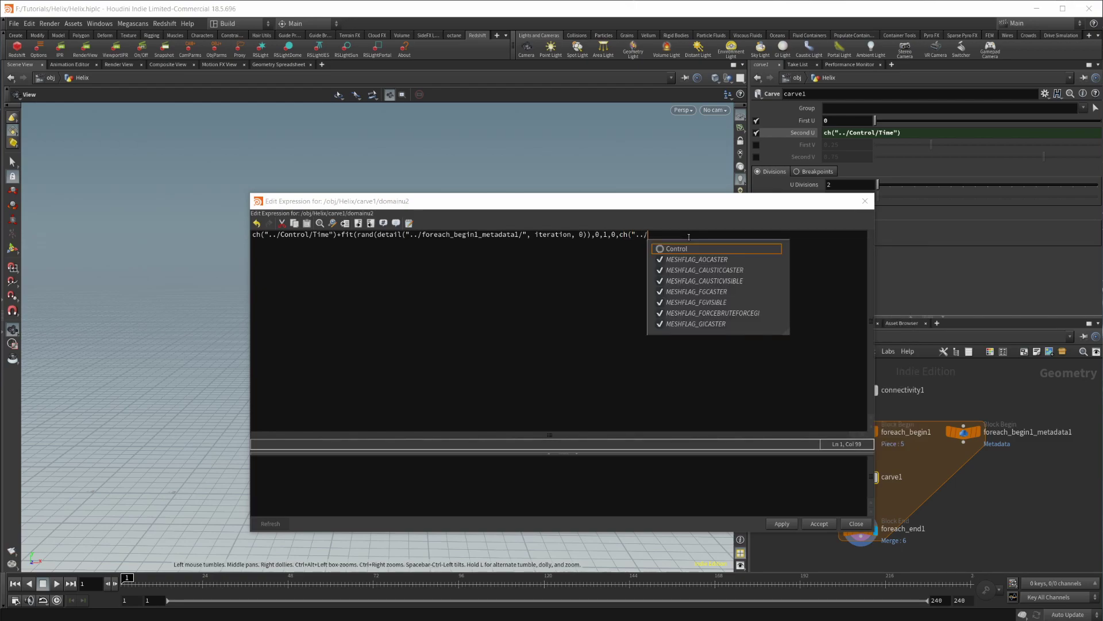
key(Return)
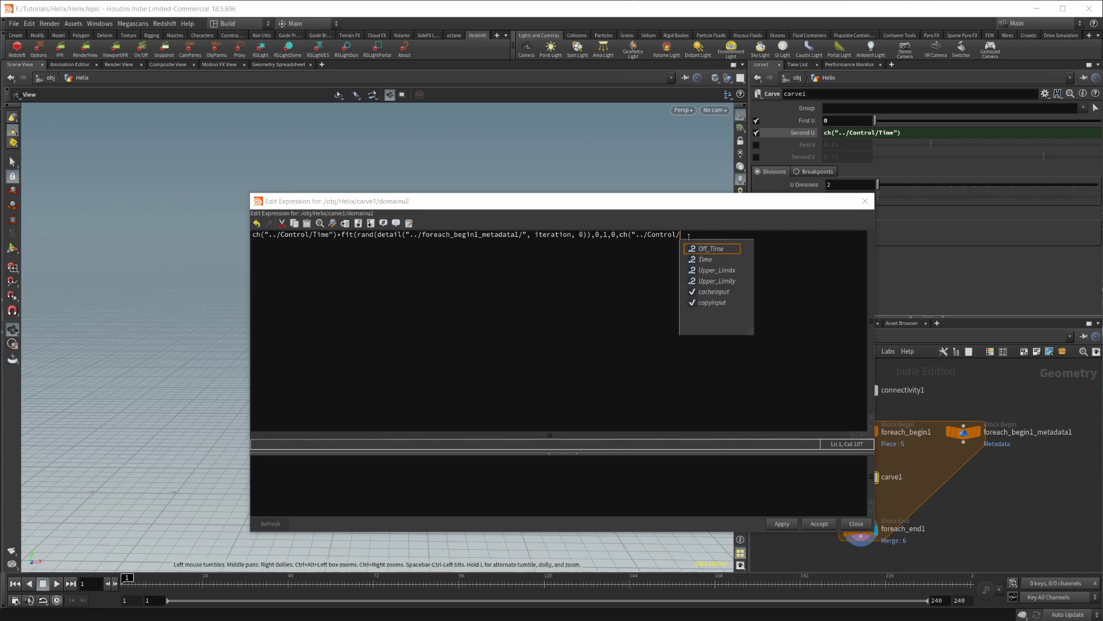
key(Down)
key(Down)
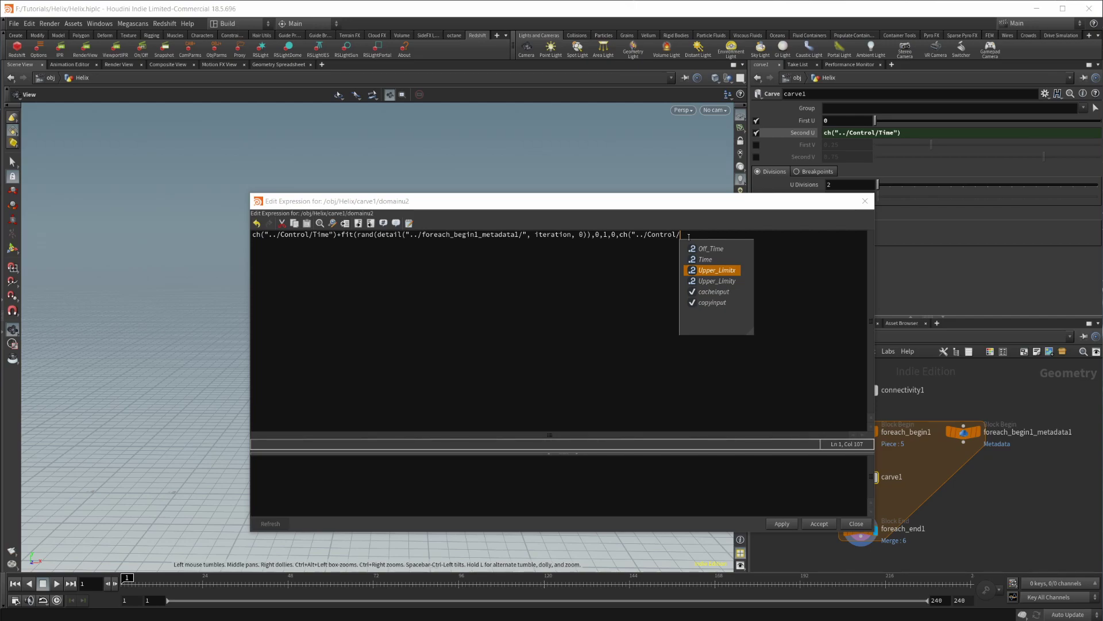
key(Return)
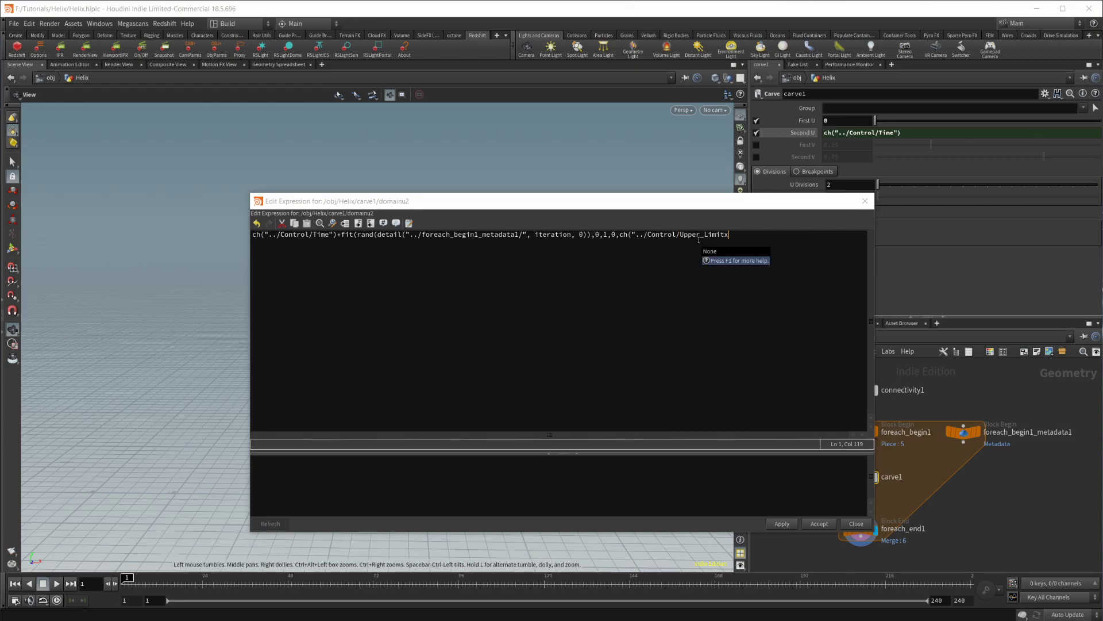
drag(691, 202, 475, 96)
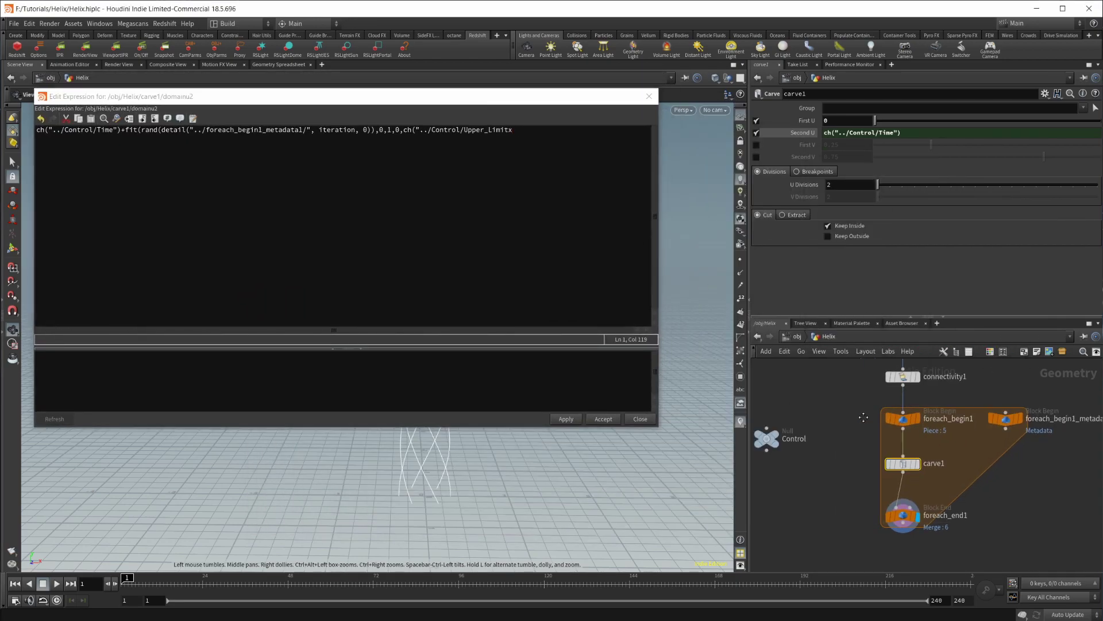
Remove the stray x from Upper_Limitx and delete Control's vector Upper Limit parameter.
click(858, 434)
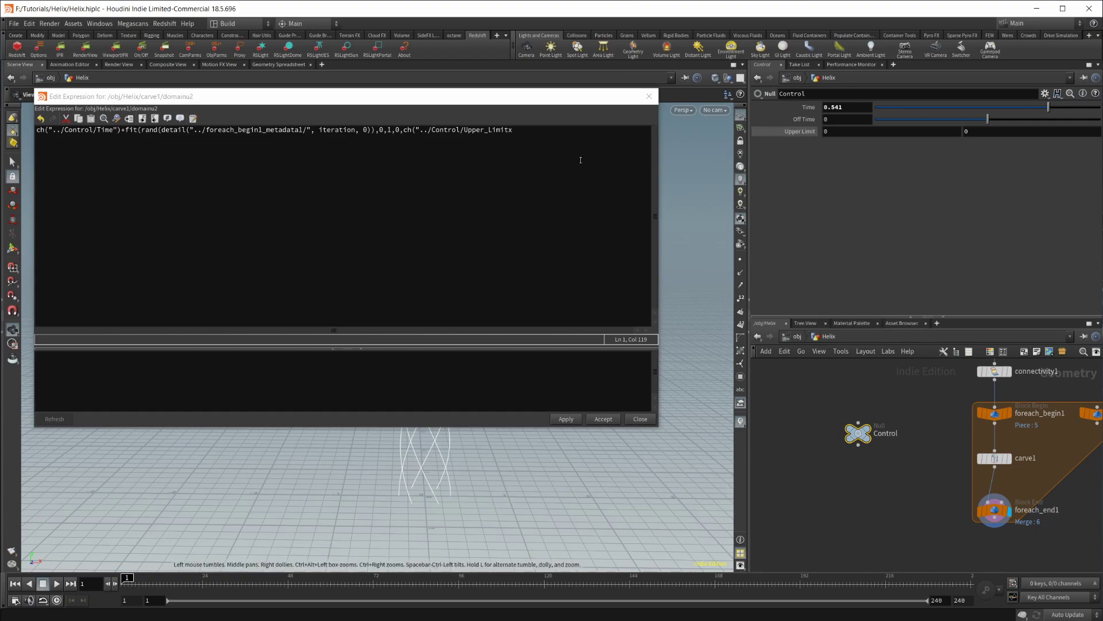
key(BackSpace)
click(1045, 93)
click(1070, 109)
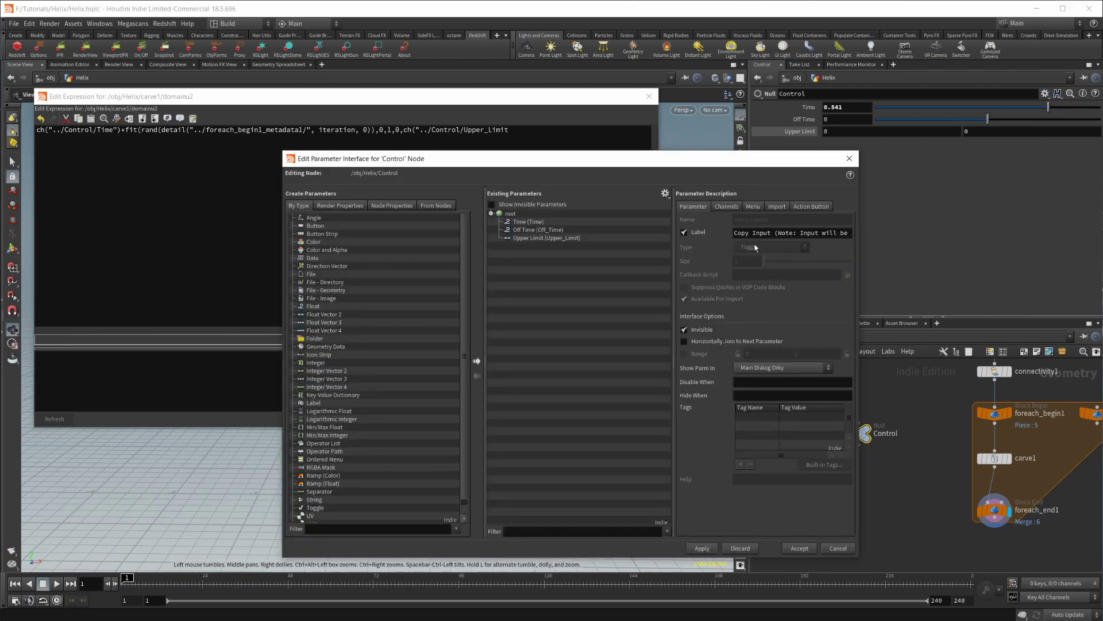
click(546, 238)
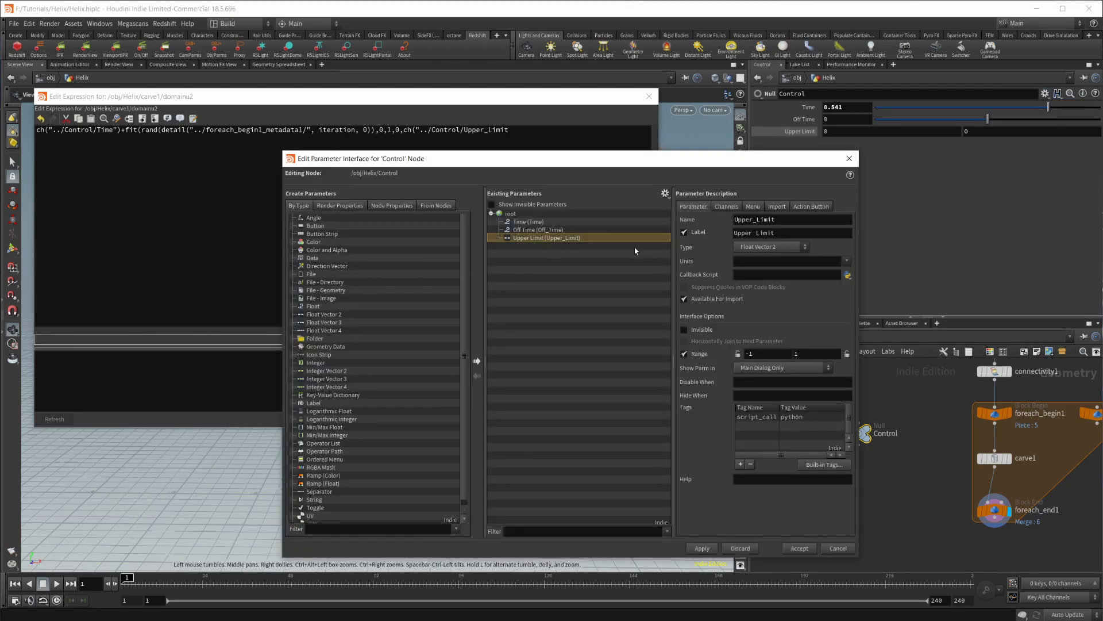
key(Delete)
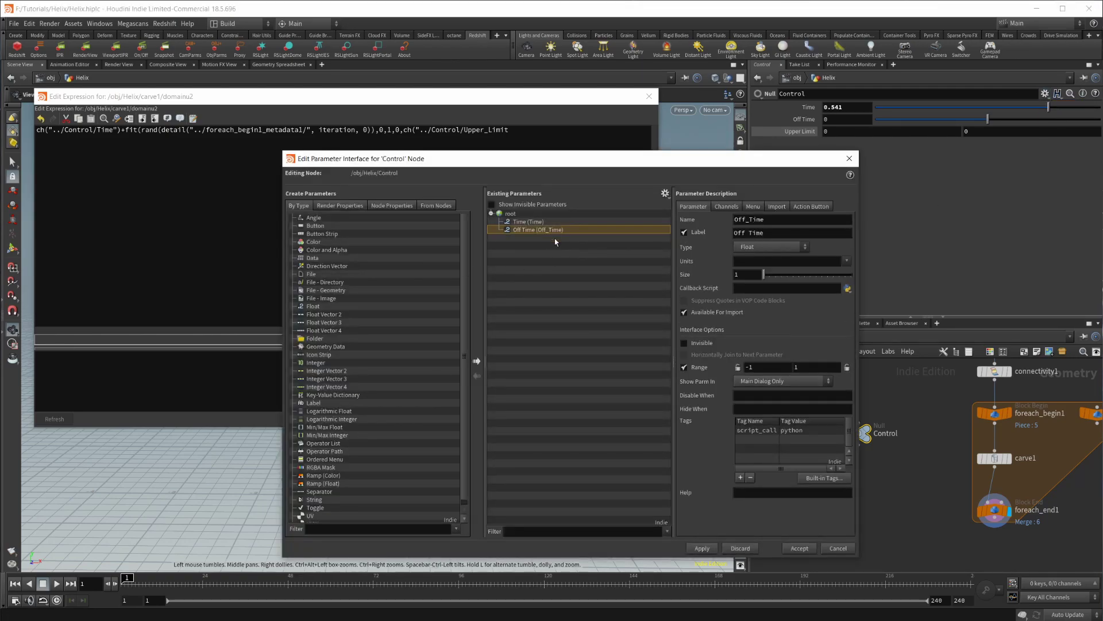
Duplicate Off Time as a float named Upper_Limit with range minimum 0, and apply.
key(ctrl+c)
click(553, 243)
key(ctrl+v)
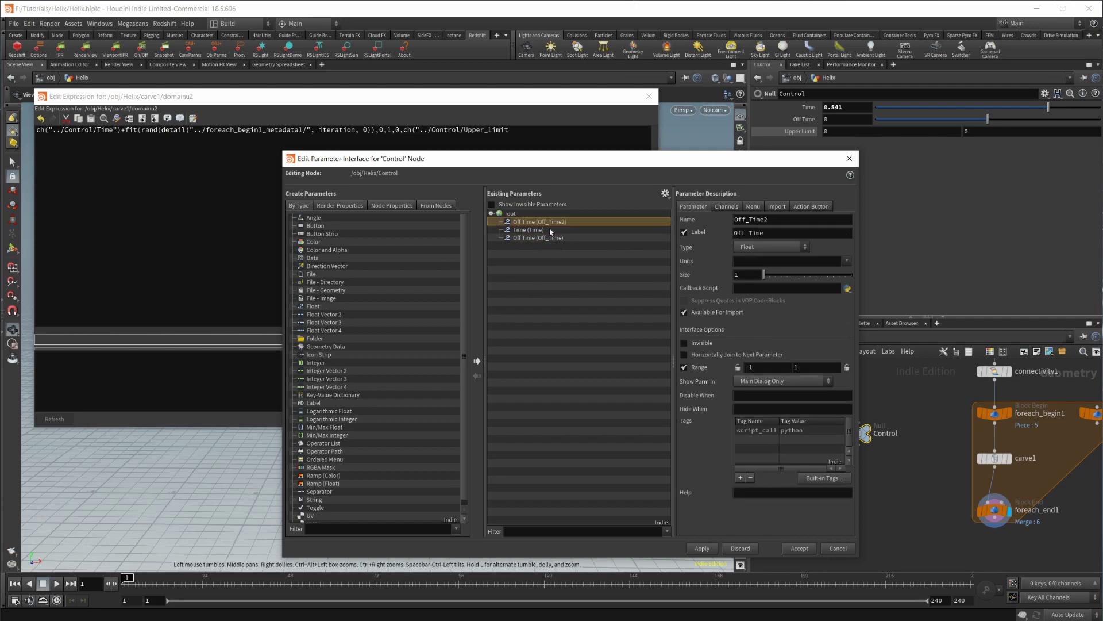
drag(797, 222, 585, 235)
text(Upper_Limit)
key(Tab)
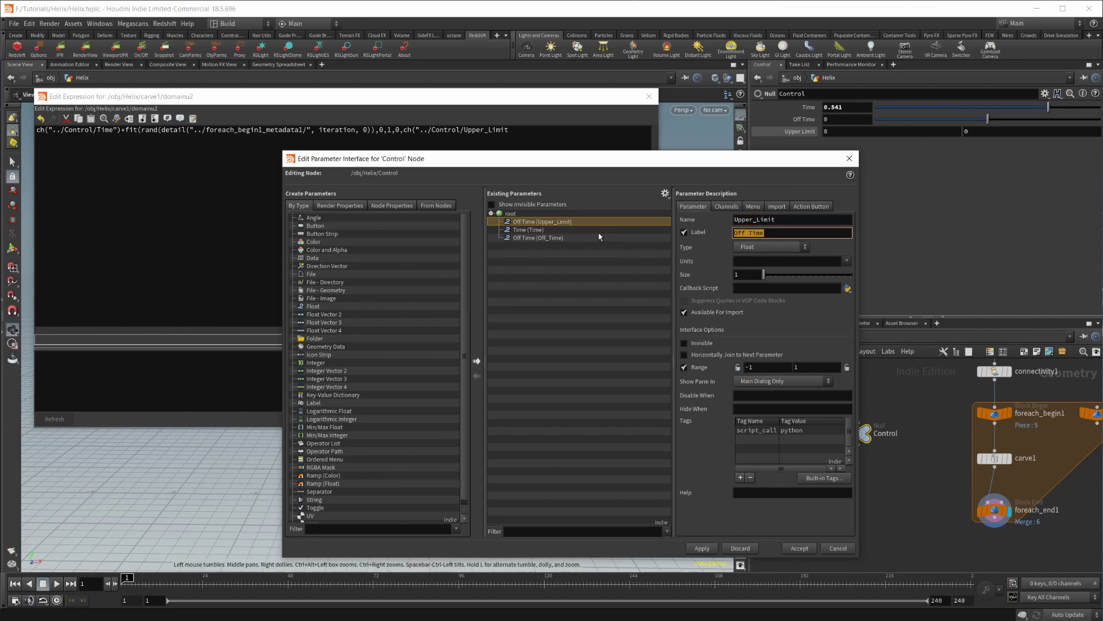
text(Upper Limit)
click(758, 367)
text(0)
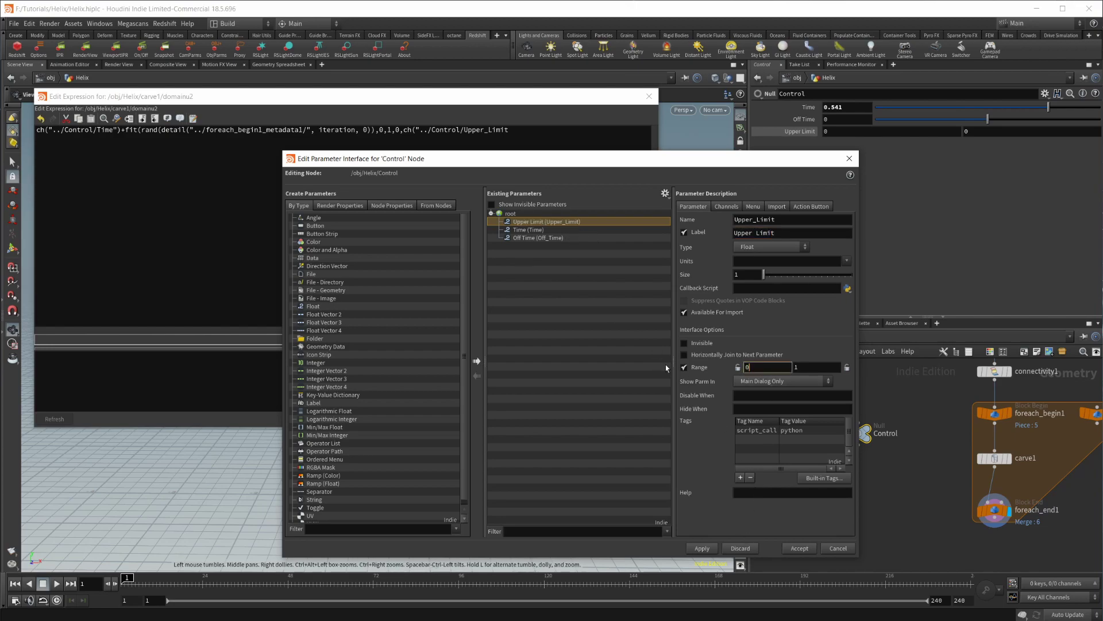
click(702, 548)
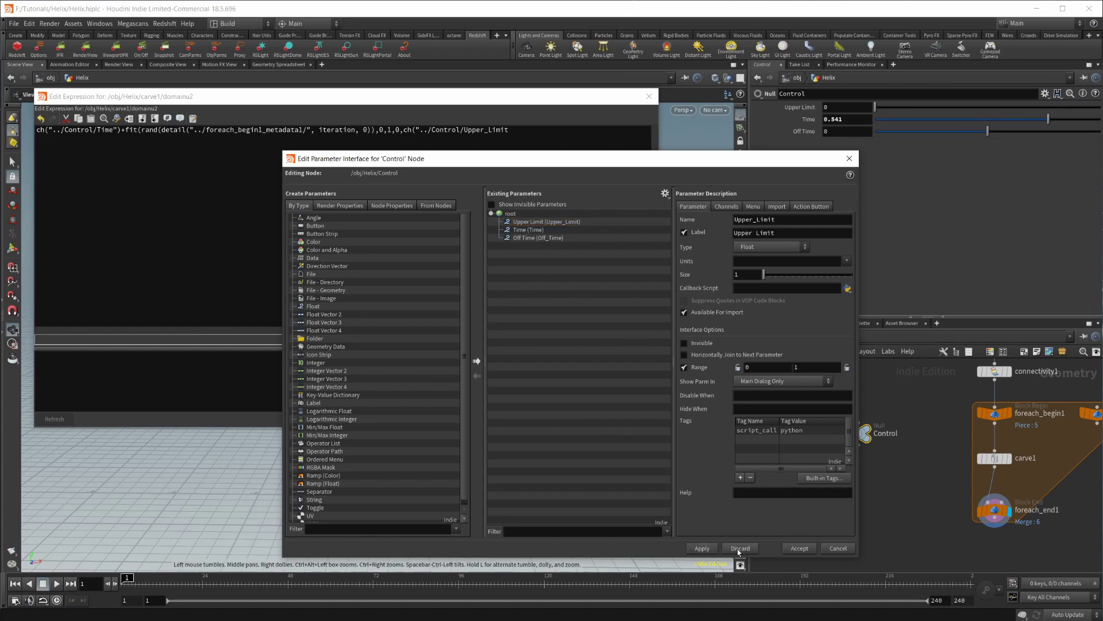
click(812, 547)
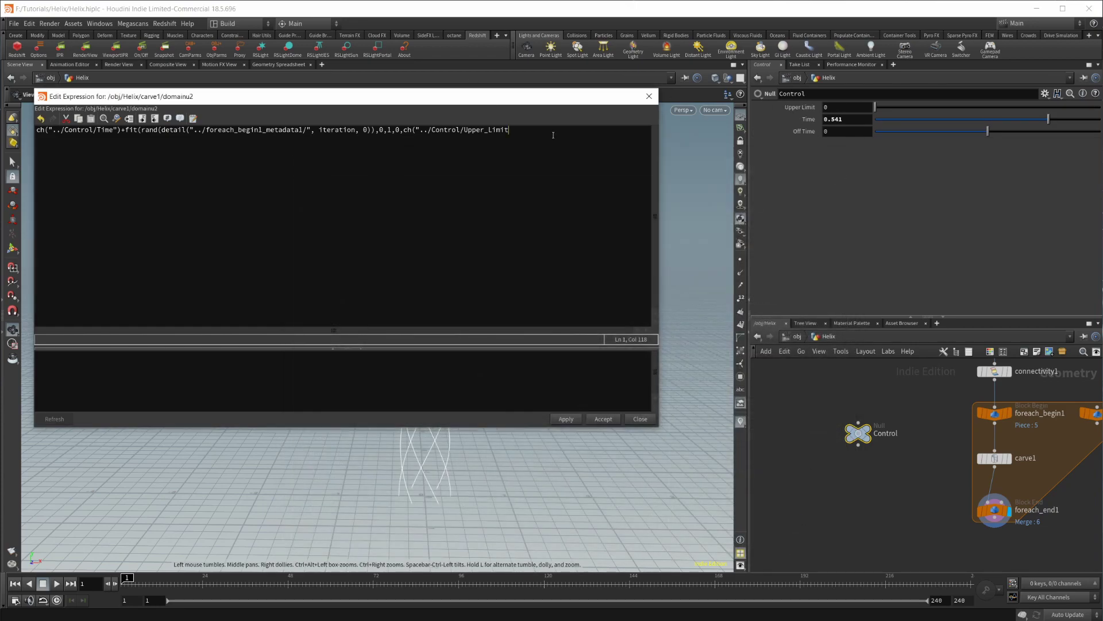
Close the Second U expression with ch("../Control/Upper_Limit")) and accept it.
key(BackSpace)
key(BackSpace)
key(BackSpace)
key(BackSpace)
key(BackSpace)
key(BackSpace)
key(BackSpace)
key(BackSpace)
key(BackSpace)
key(BackSpace)
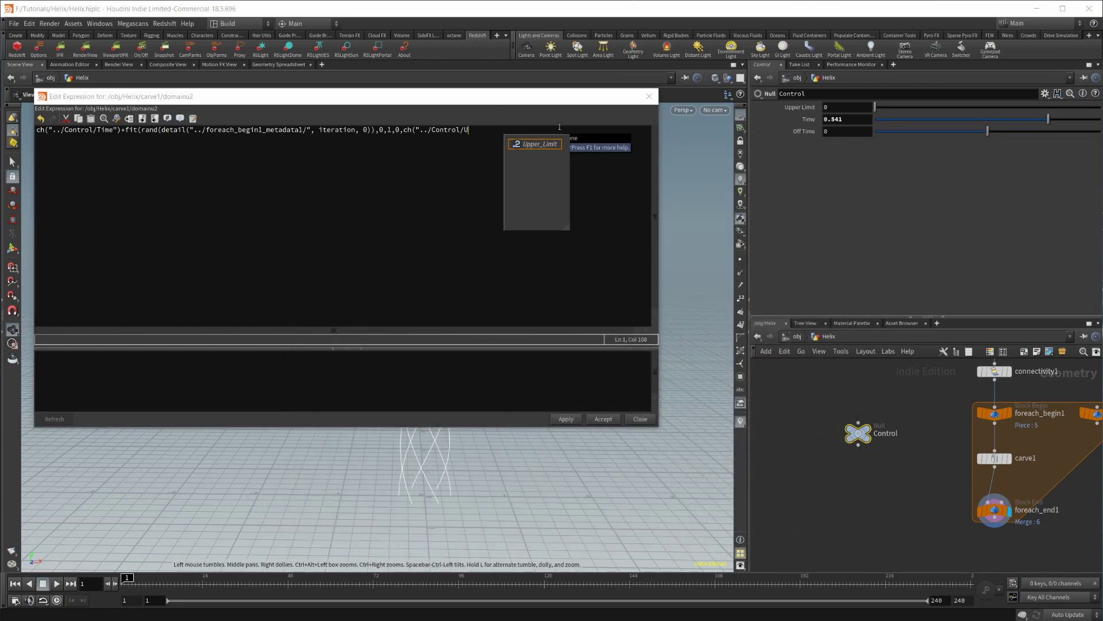
key(Return)
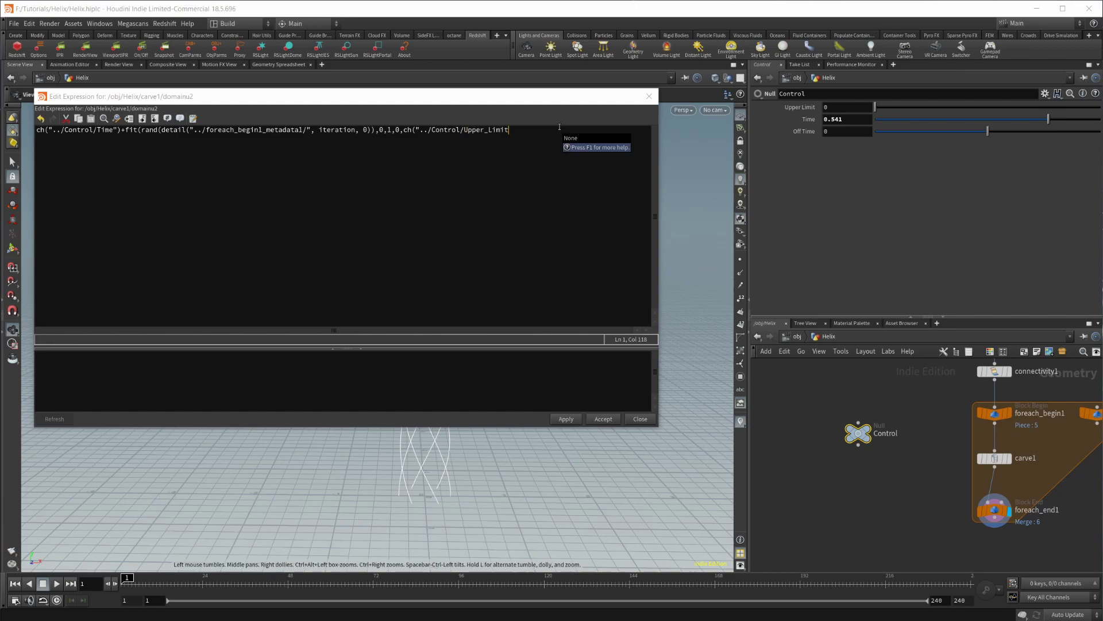
text("))
key(F1)
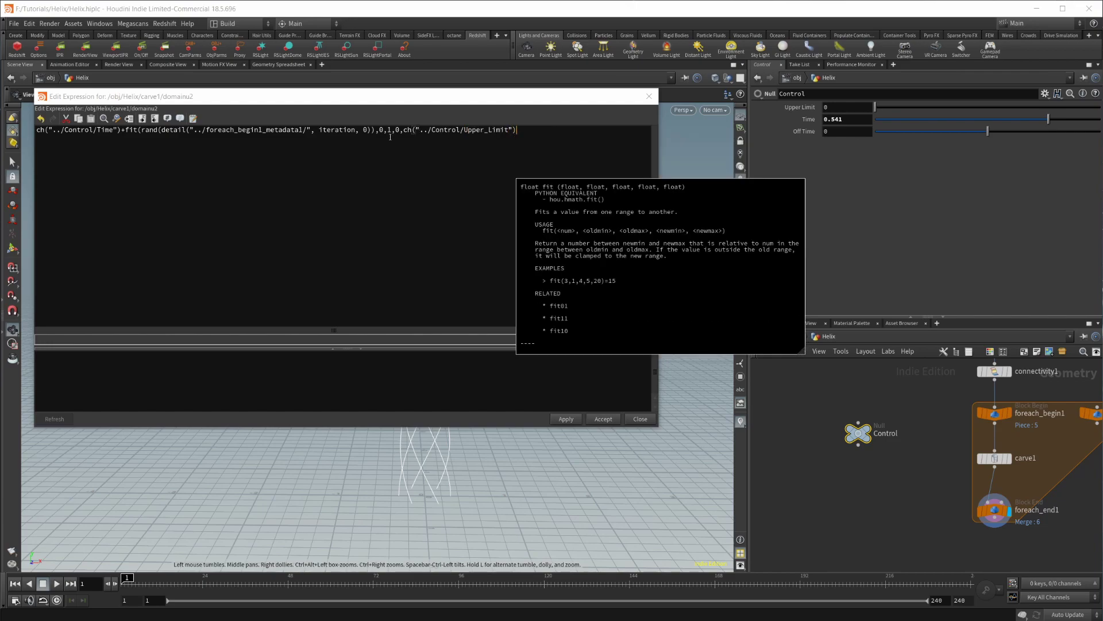
text())
drag(371, 114, 491, 152)
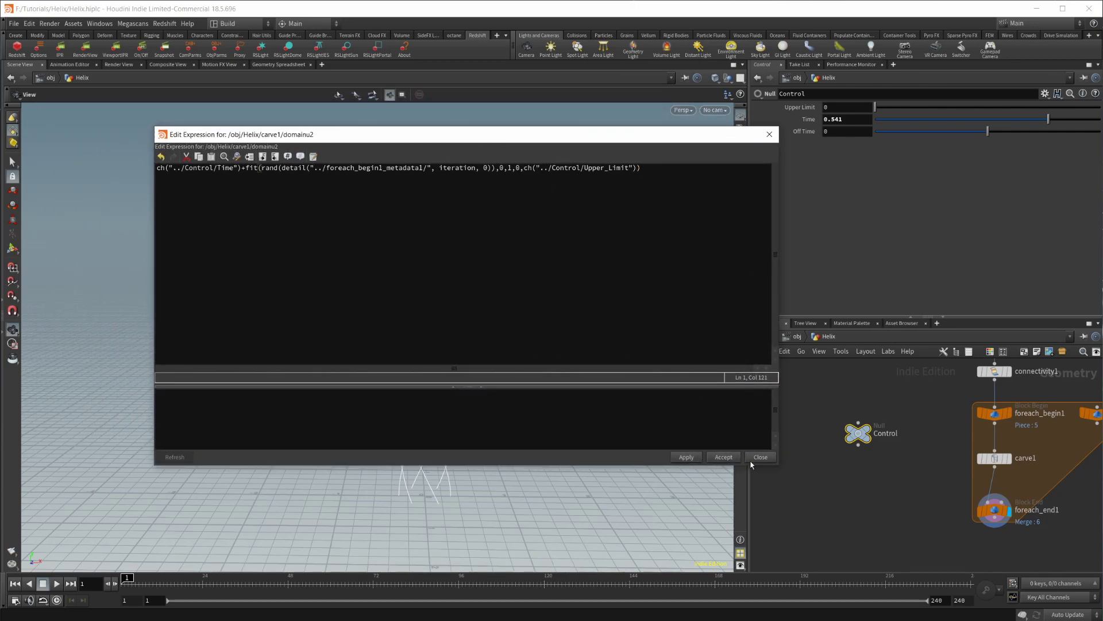
click(724, 457)
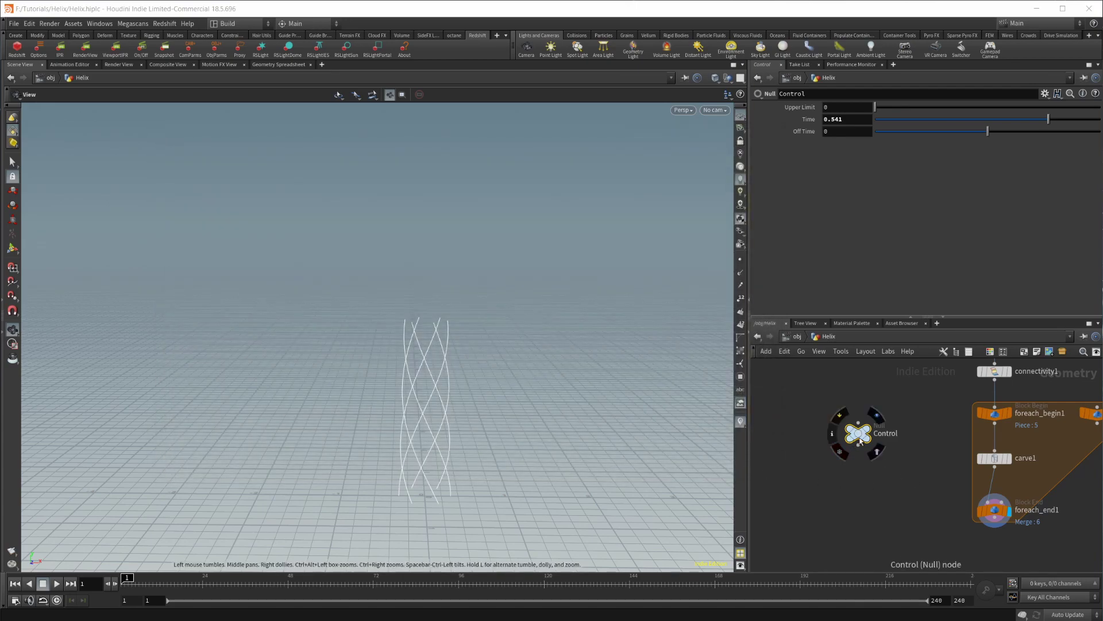
Set Control's Upper Limit to 0.124 and Time to 0.25, checking the carved helix strands.
drag(1048, 119, 1027, 132)
drag(500, 534, 634, 458)
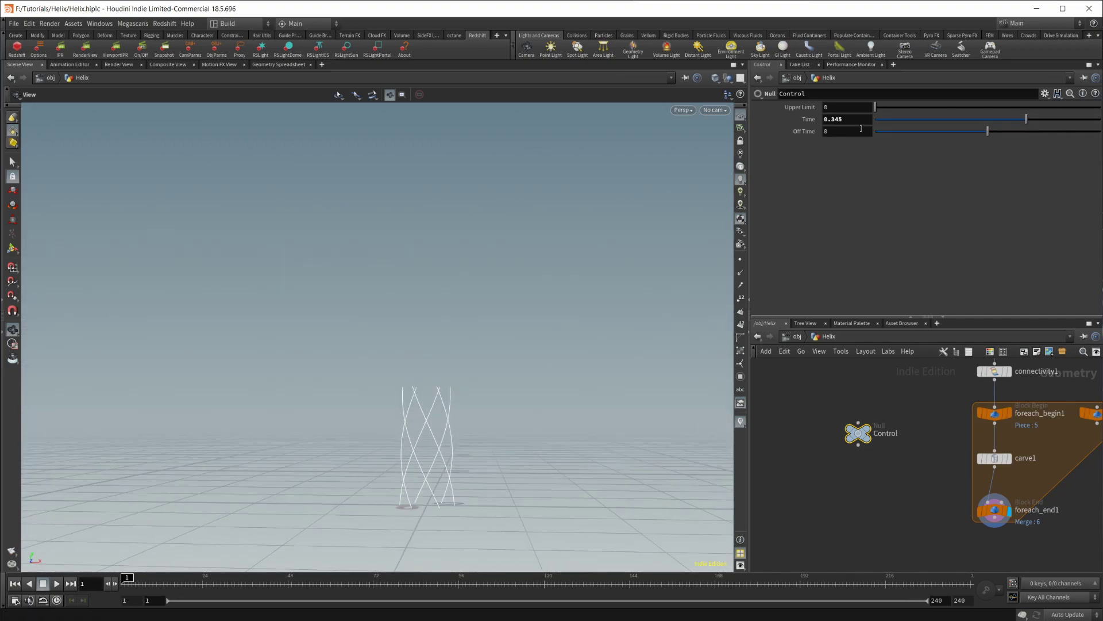
mouse_move(889, 109)
mouse_down()
mouse_move(905, 117)
mouse_move(870, 115)
mouse_up()
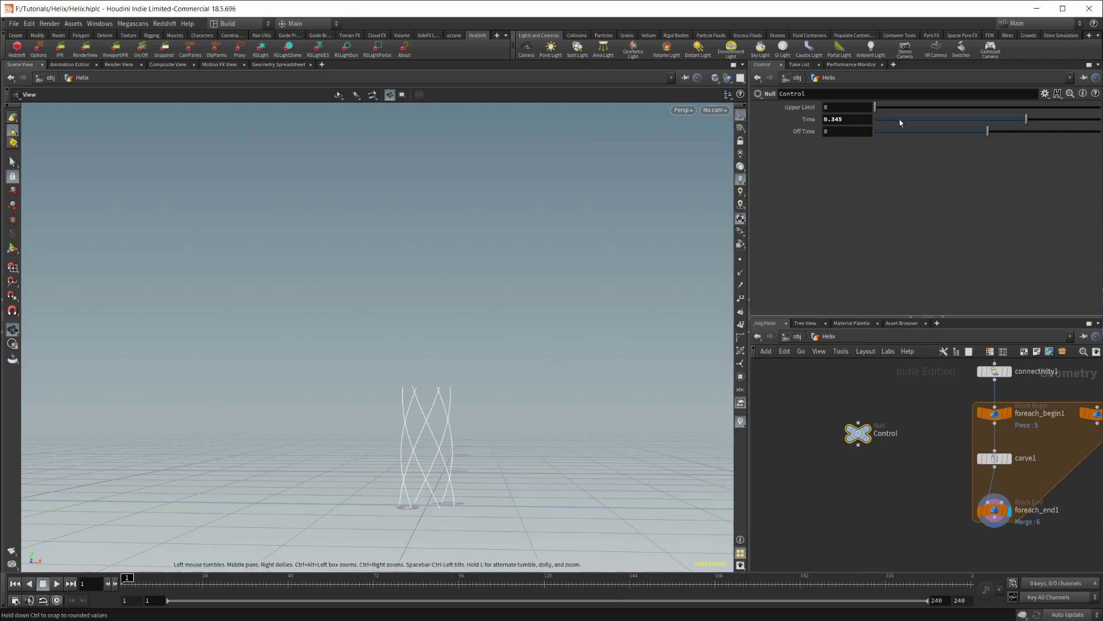
drag(876, 108, 902, 115)
drag(463, 396, 481, 416)
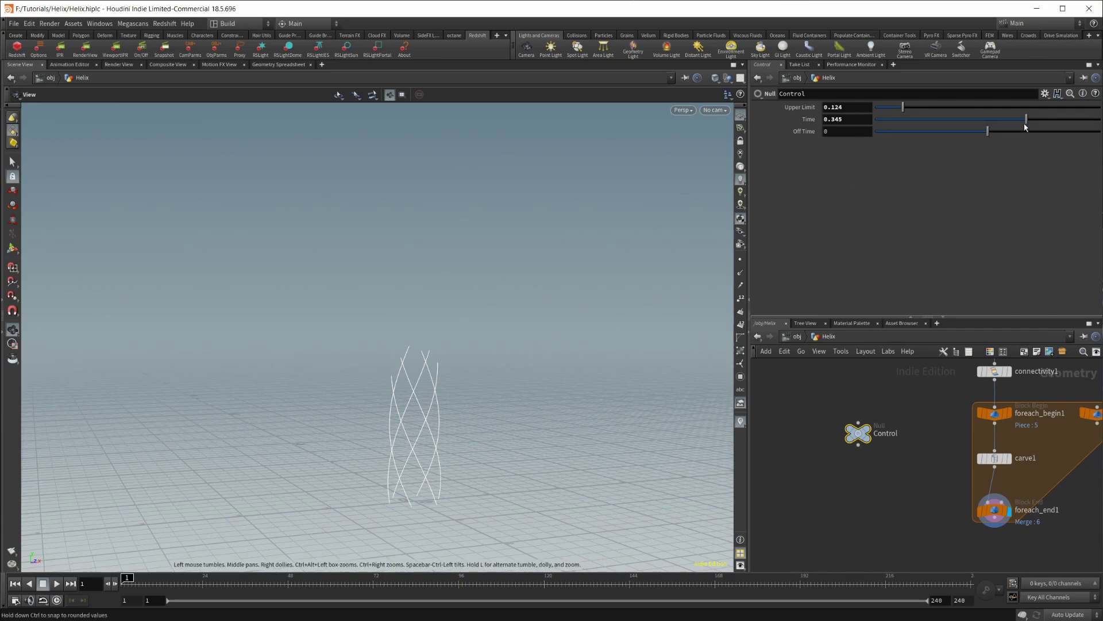
drag(1027, 119, 1016, 150)
drag(403, 412, 407, 458)
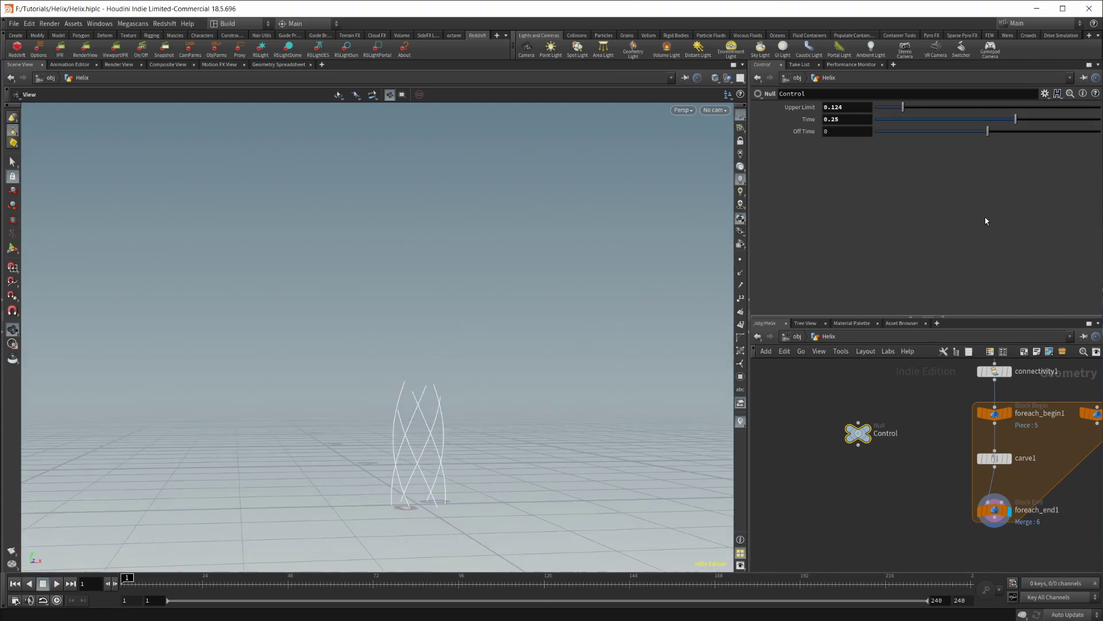
Set the Control null's Time to 1 so the curves grow fully.
middle_drag(946, 500, 862, 519)
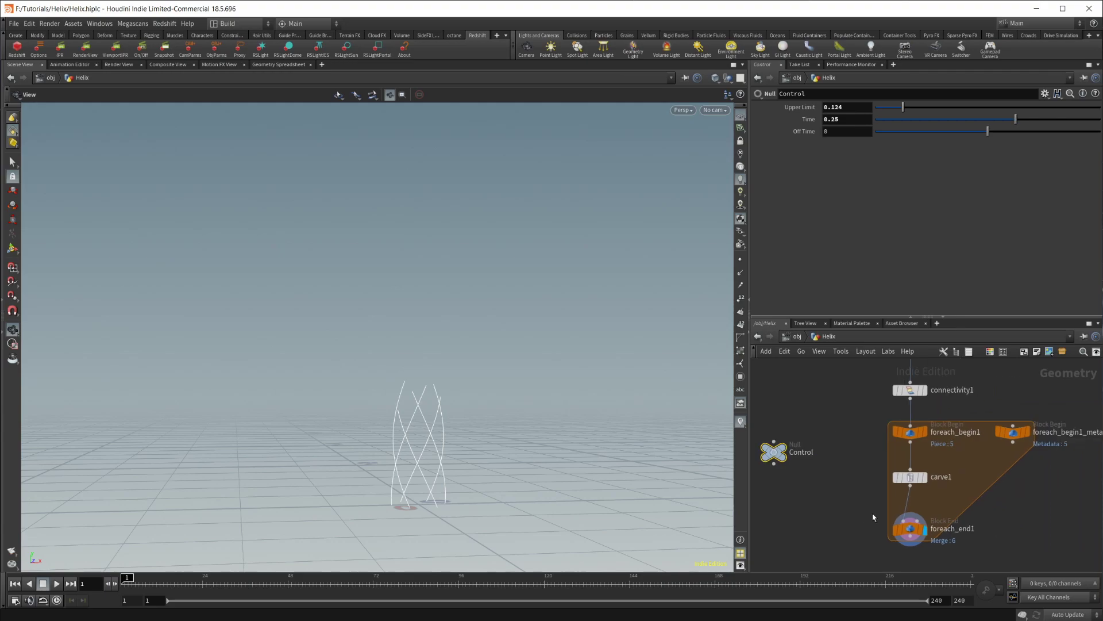
click(910, 477)
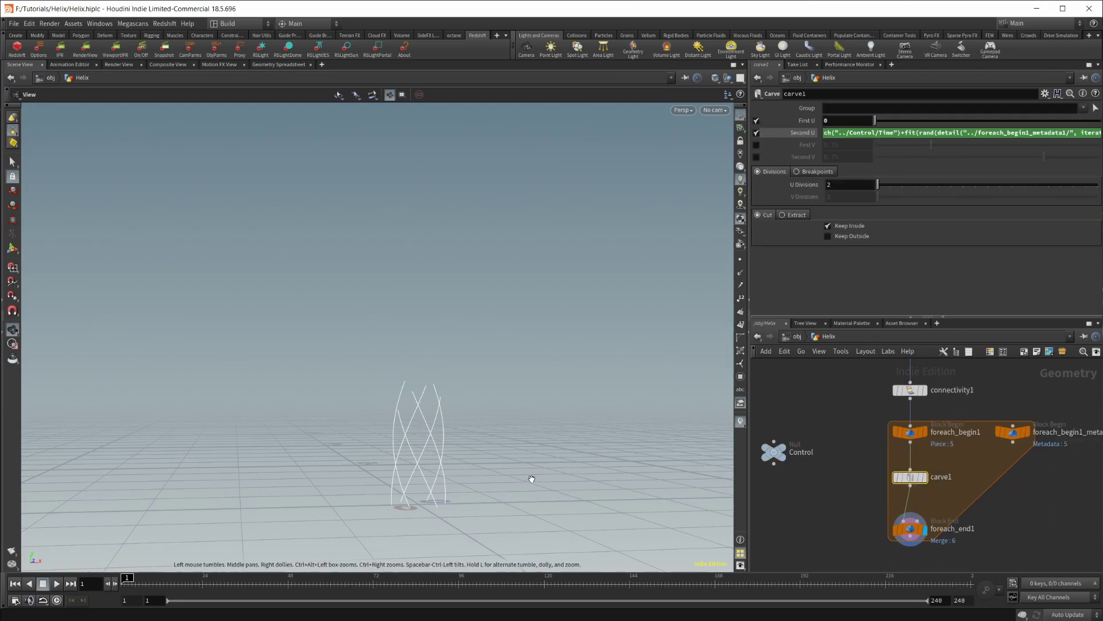
click(777, 452)
drag(1015, 120, 1100, 121)
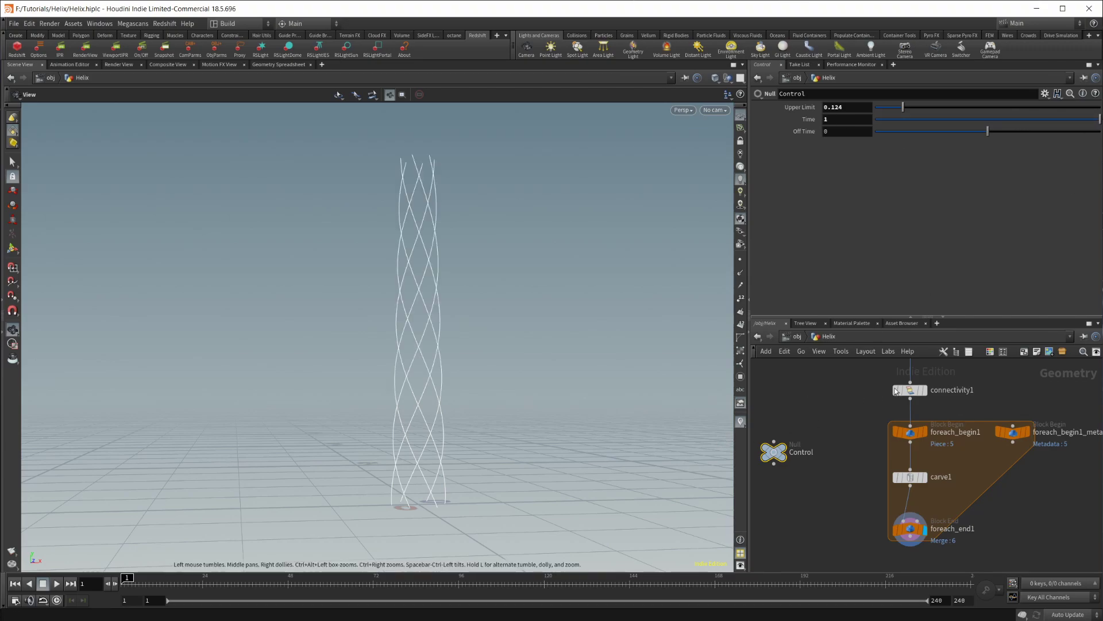
Copy carve1's Second U expression into First U, removing the leftover leading 0.
click(910, 477)
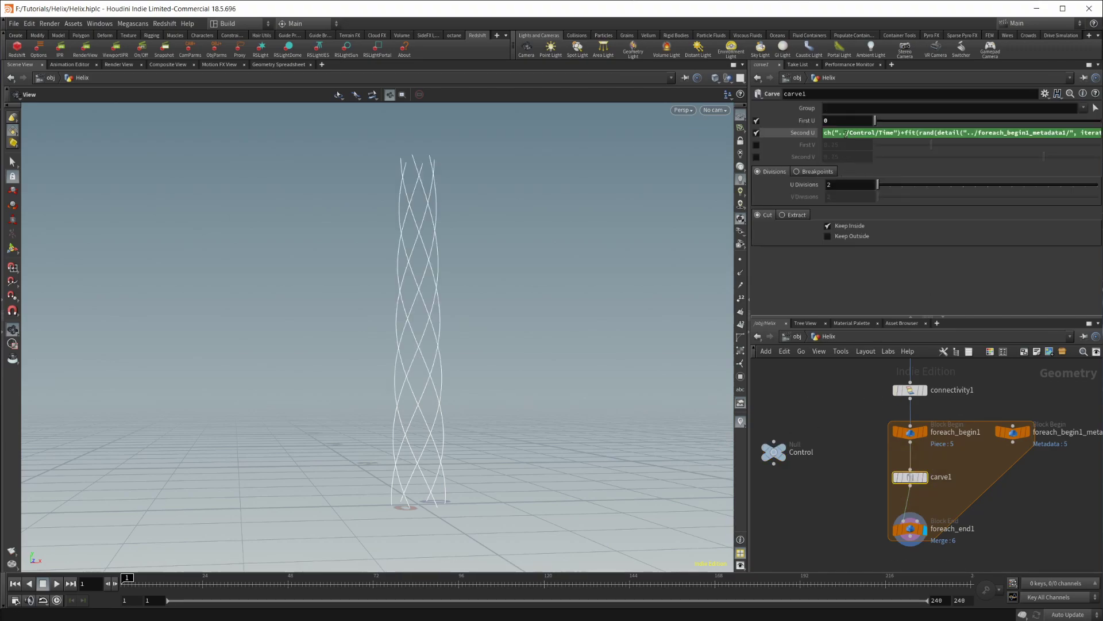
double_click(876, 133)
key(ctrl+c)
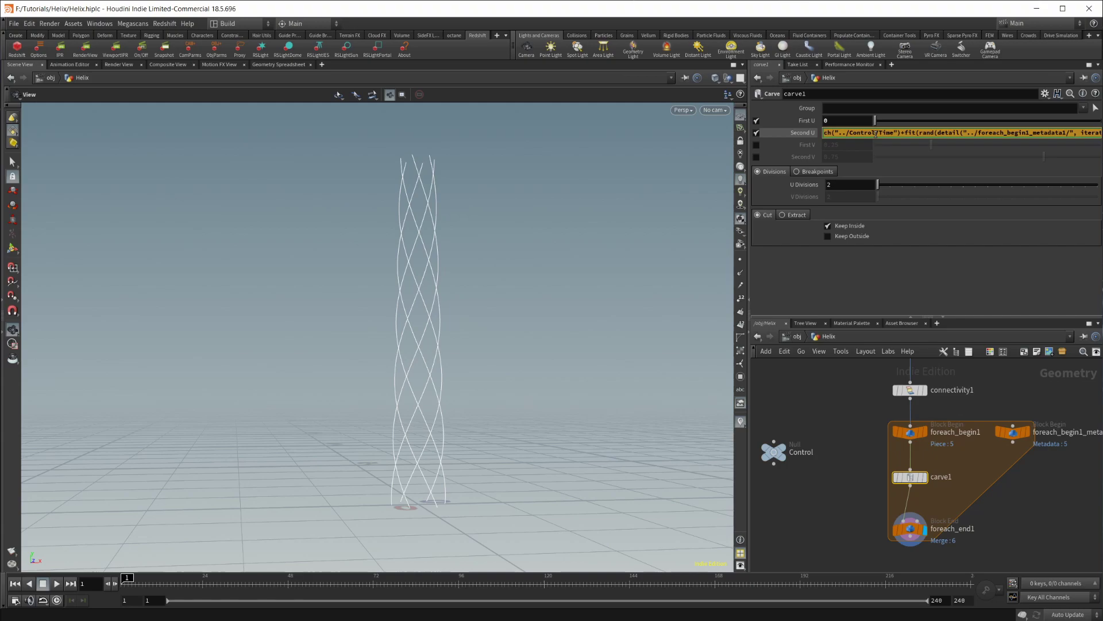
click(855, 121)
key(ctrl+v)
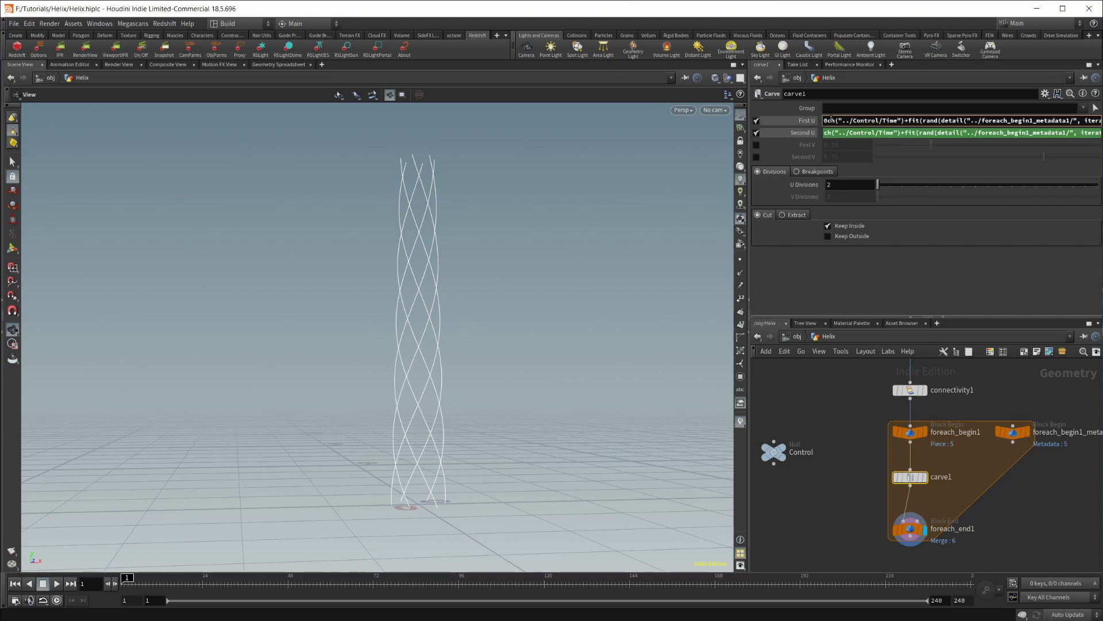
drag(831, 119, 810, 122)
key(Left)
key(Delete)
Change First U's Control Time reference to Off_Time and accept the expression.
key(alt+e)
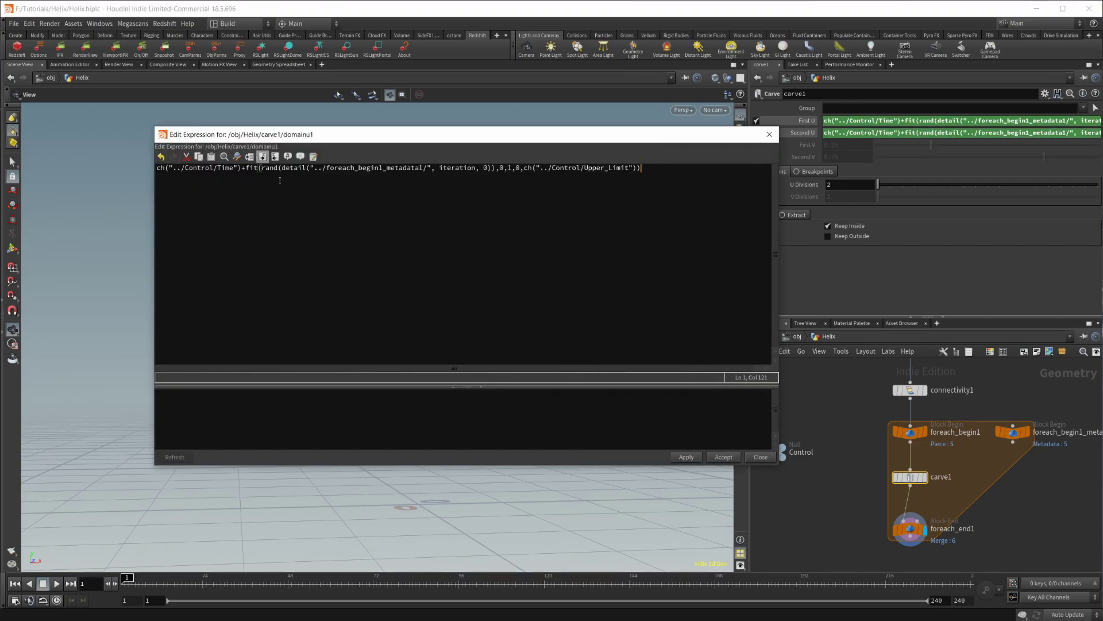
click(220, 168)
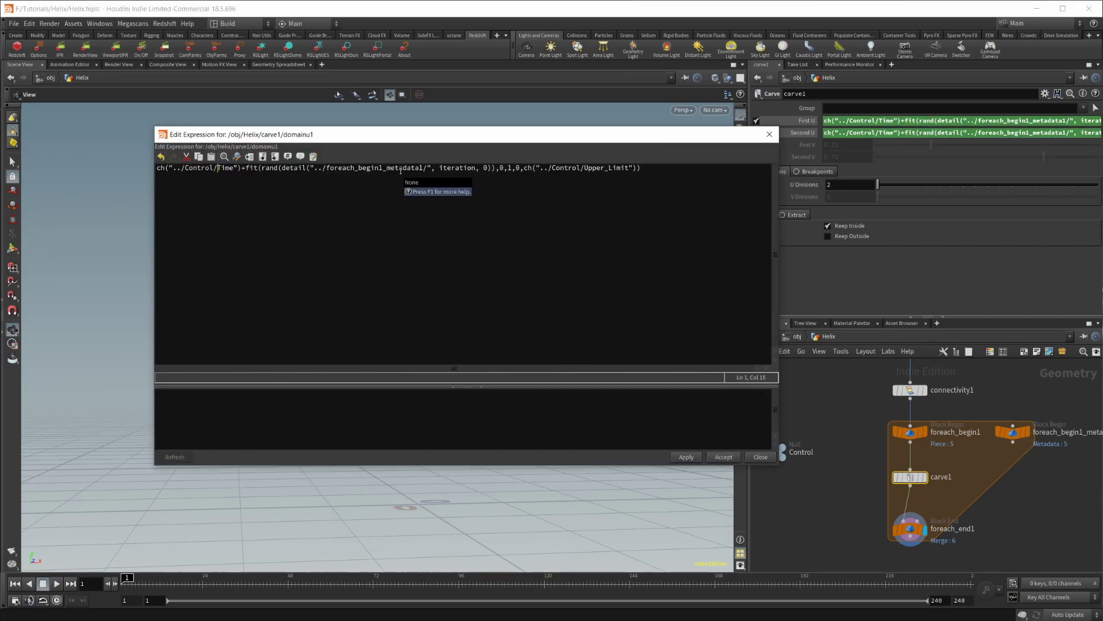
key(Left)
text(Off)
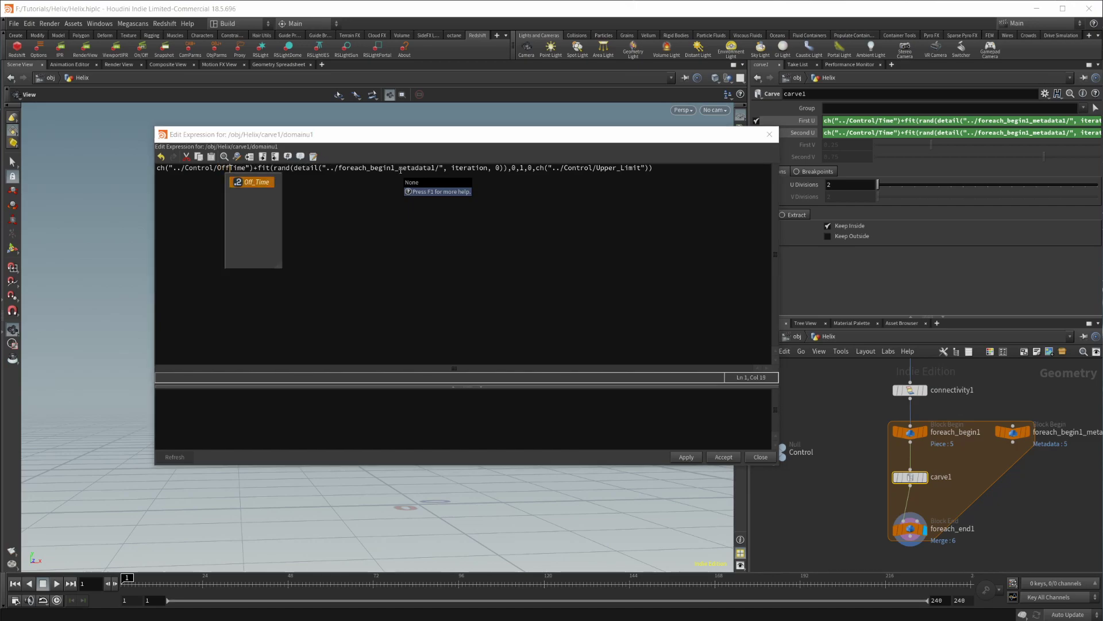
text(_)
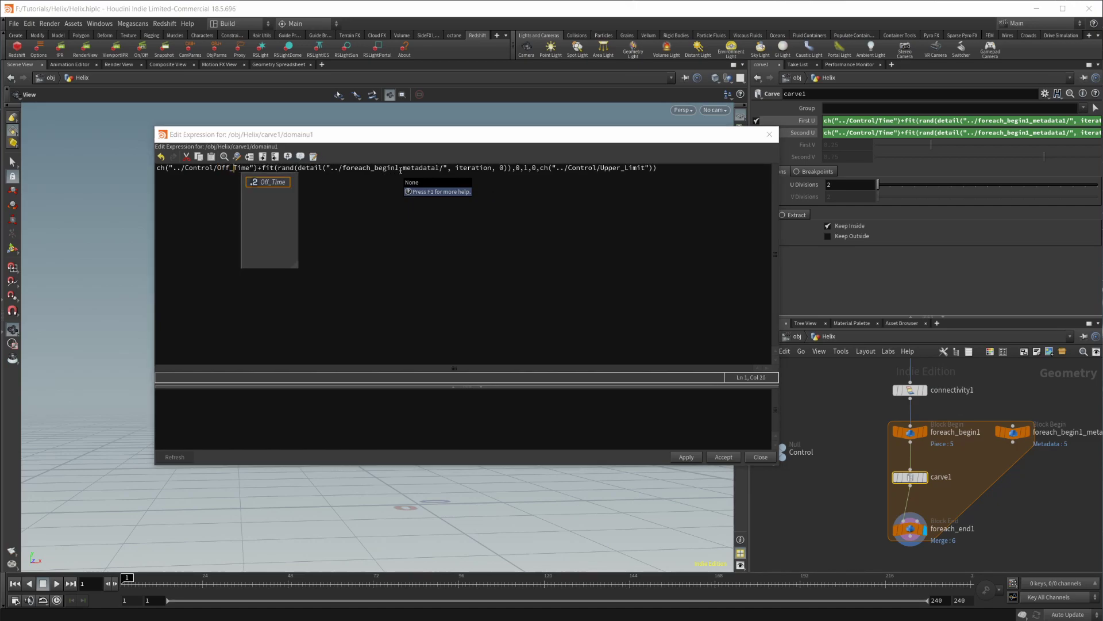
click(524, 167)
click(685, 457)
click(723, 457)
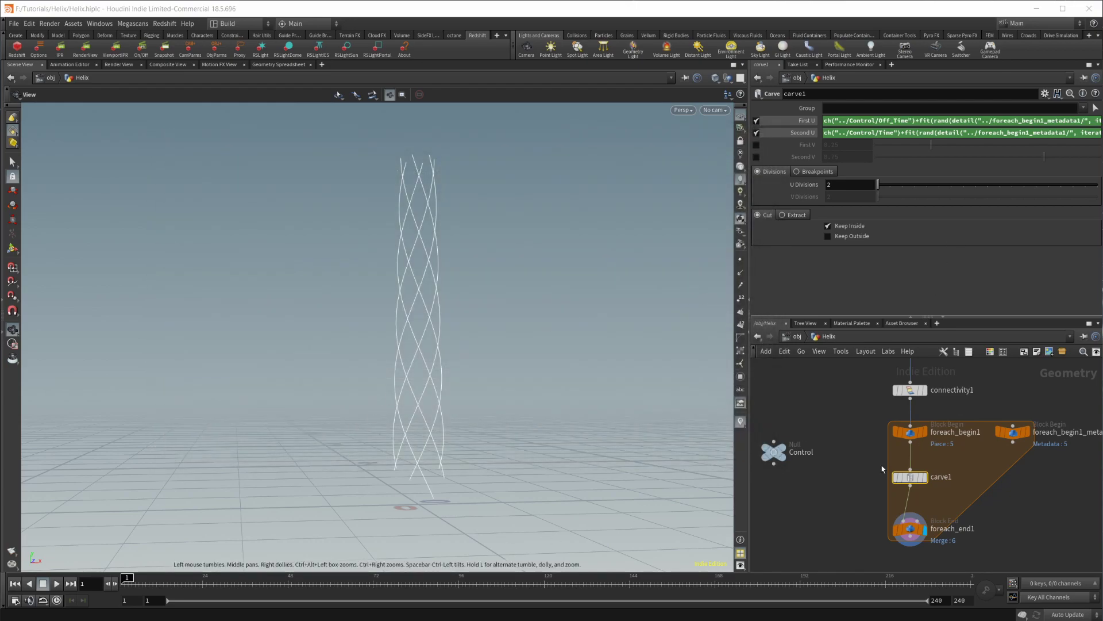
Set Control's Off Time to -0.621, resetting and scrubbing Time to preview the curves.
middle_drag(883, 468, 917, 468)
click(807, 452)
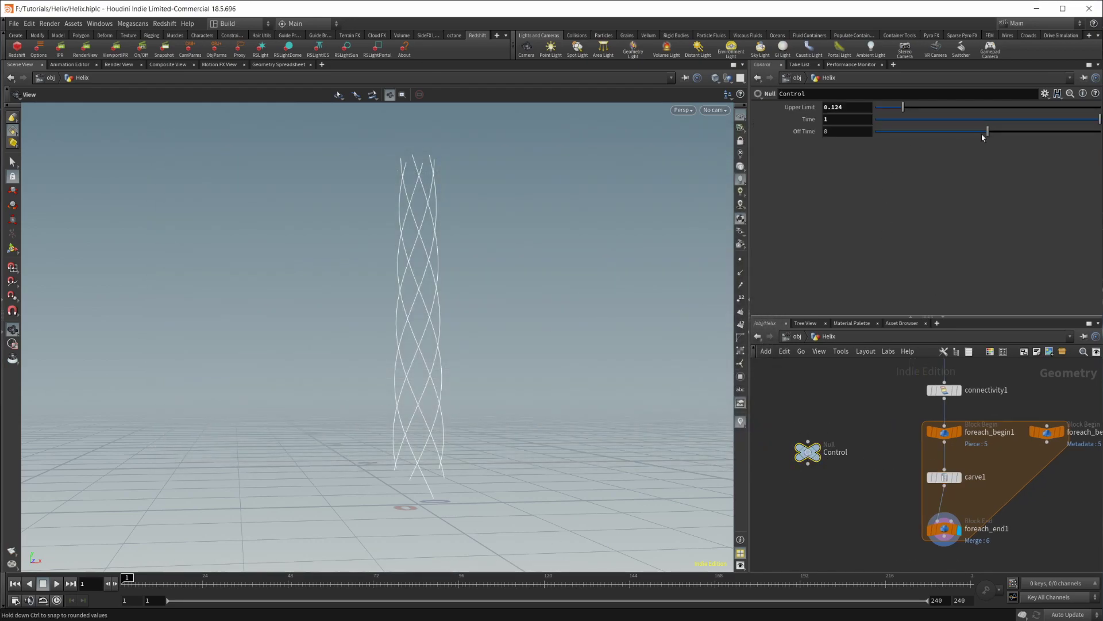
drag(983, 134, 961, 163)
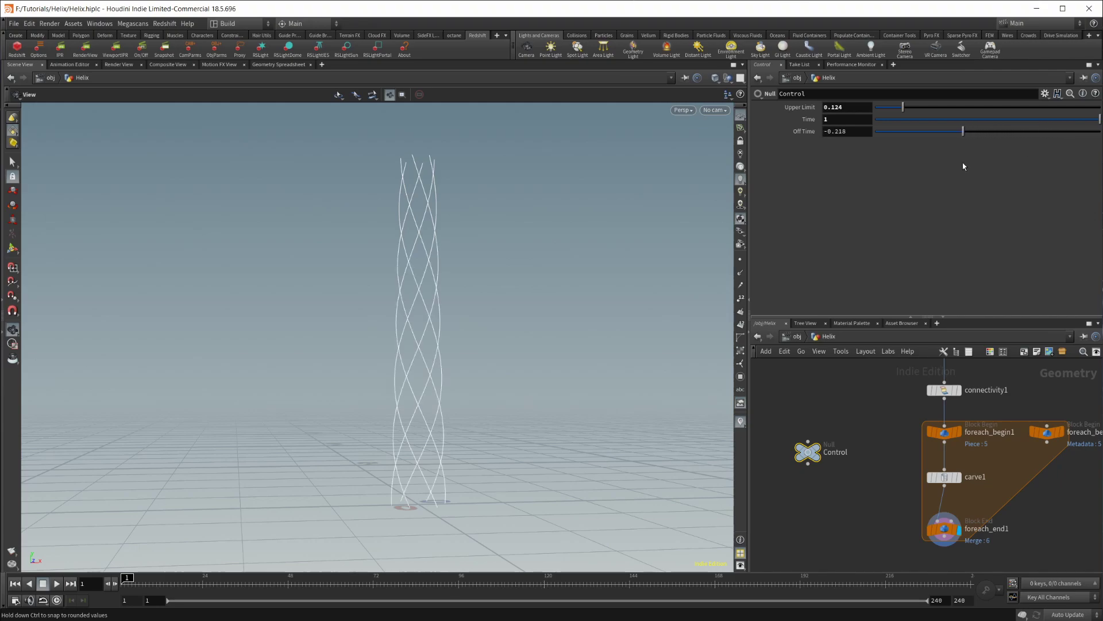
ctrl+middle_click(812, 120)
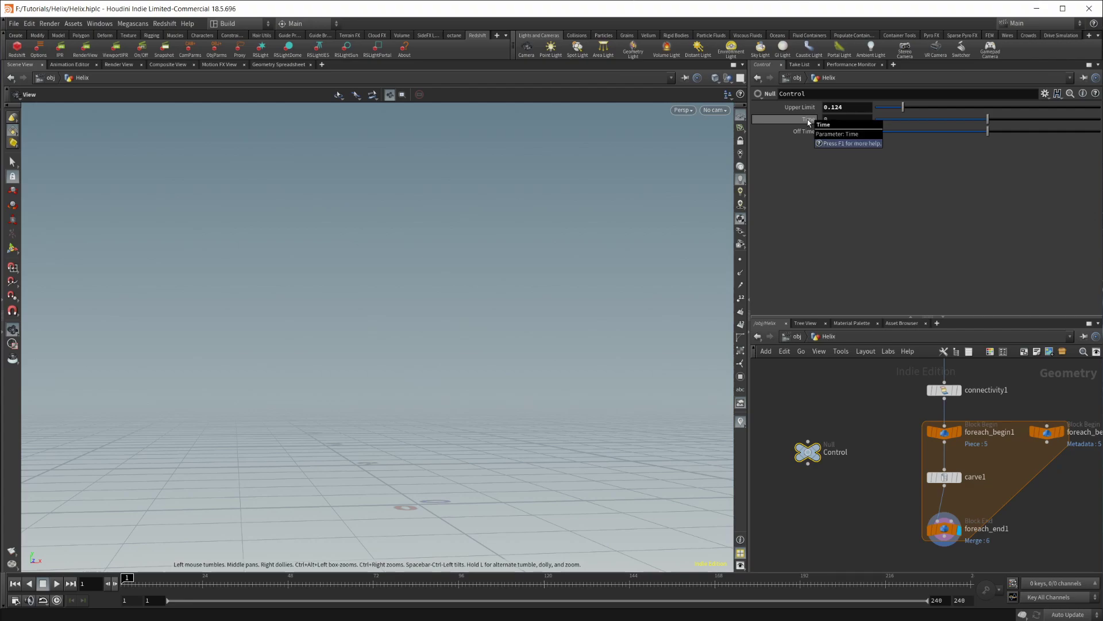
click(855, 107)
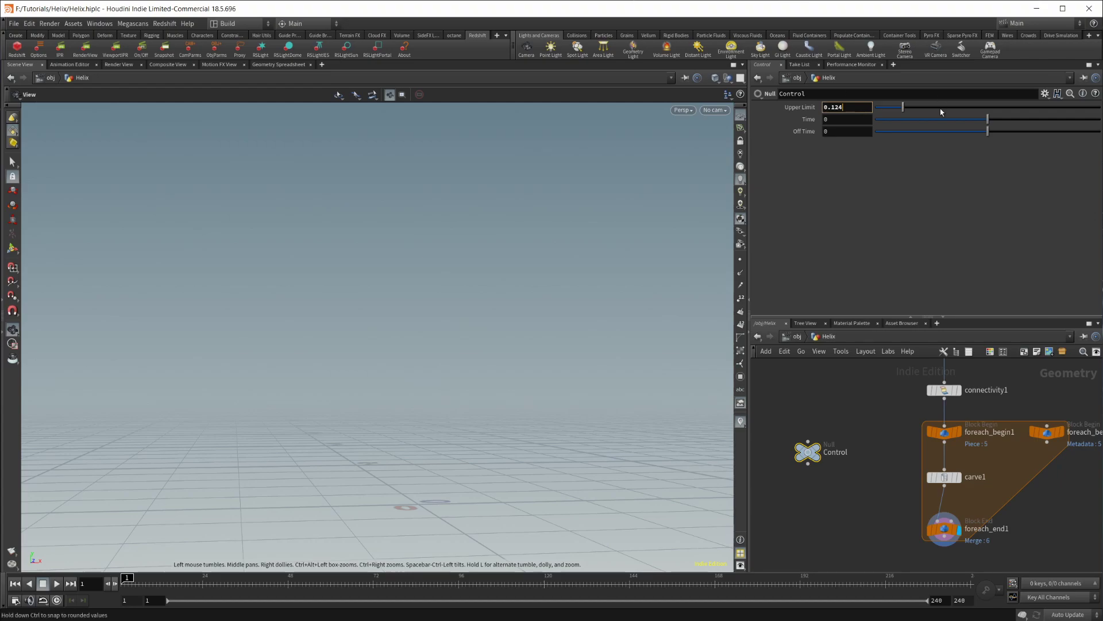
drag(987, 119, 919, 136)
drag(991, 121, 975, 128)
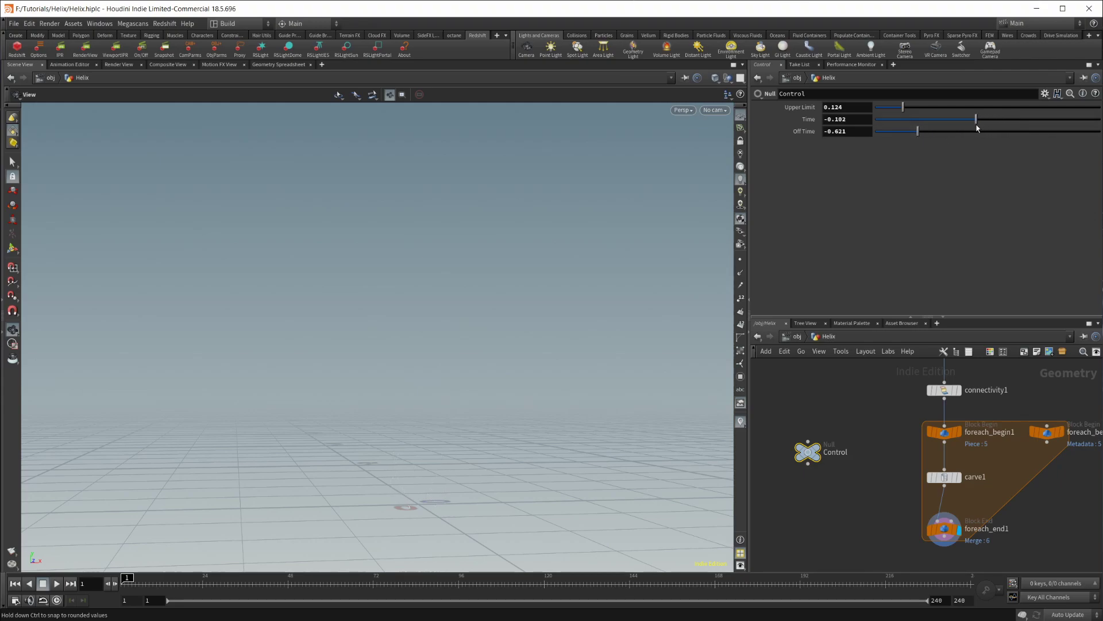
Set Upper Limit to 0.06 and Time to -.06, hiding the helix curves.
click(856, 117)
click(858, 108)
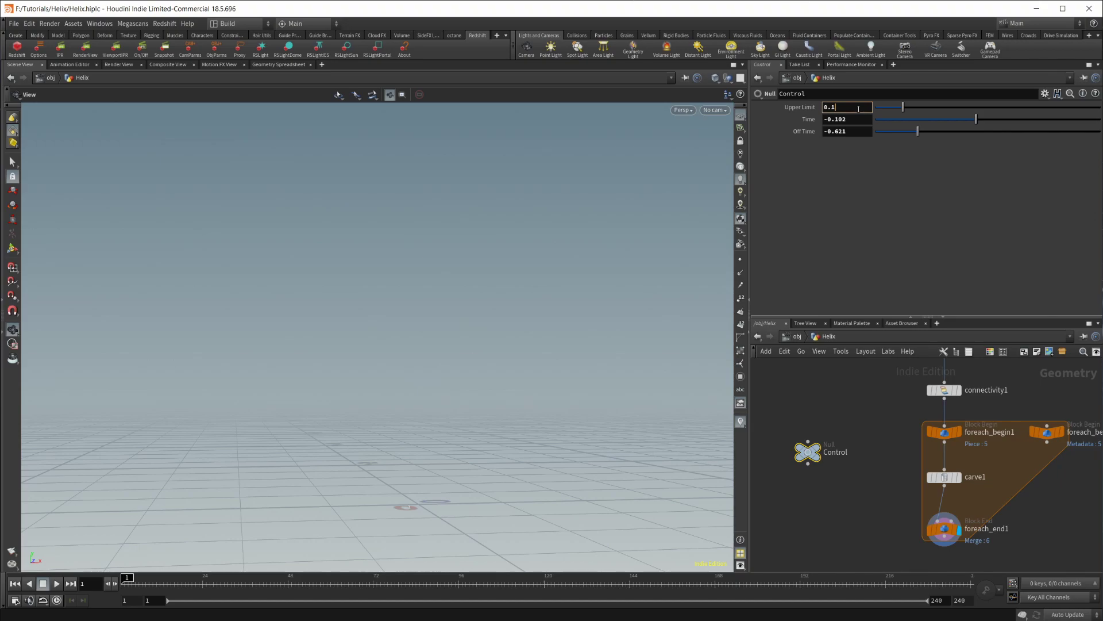
drag(976, 119, 997, 122)
drag(897, 108, 919, 108)
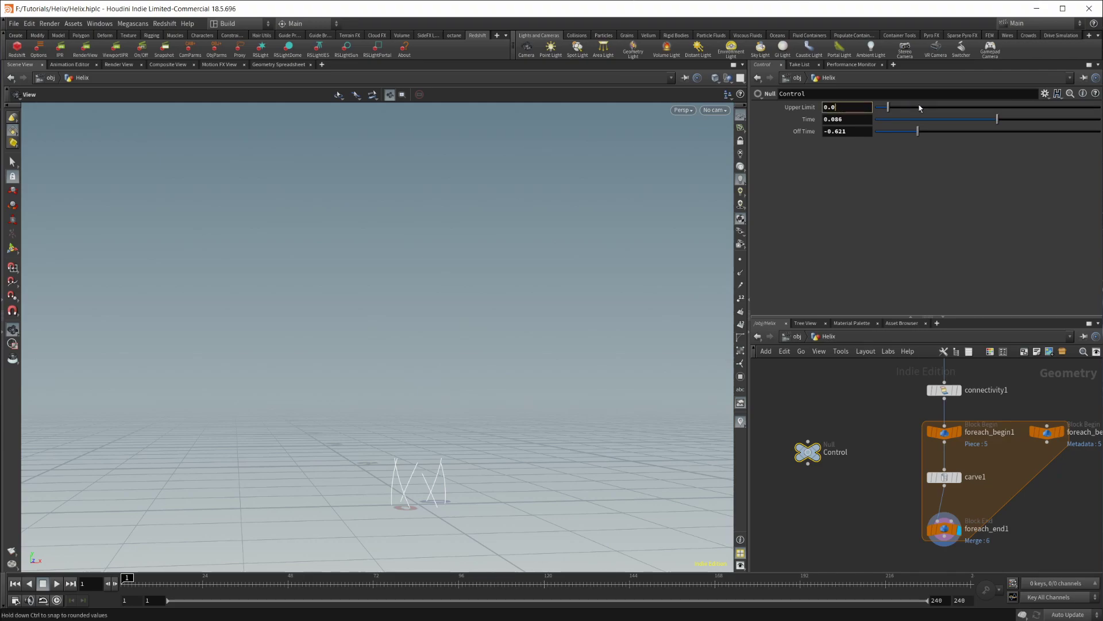
text(6)
key(Return)
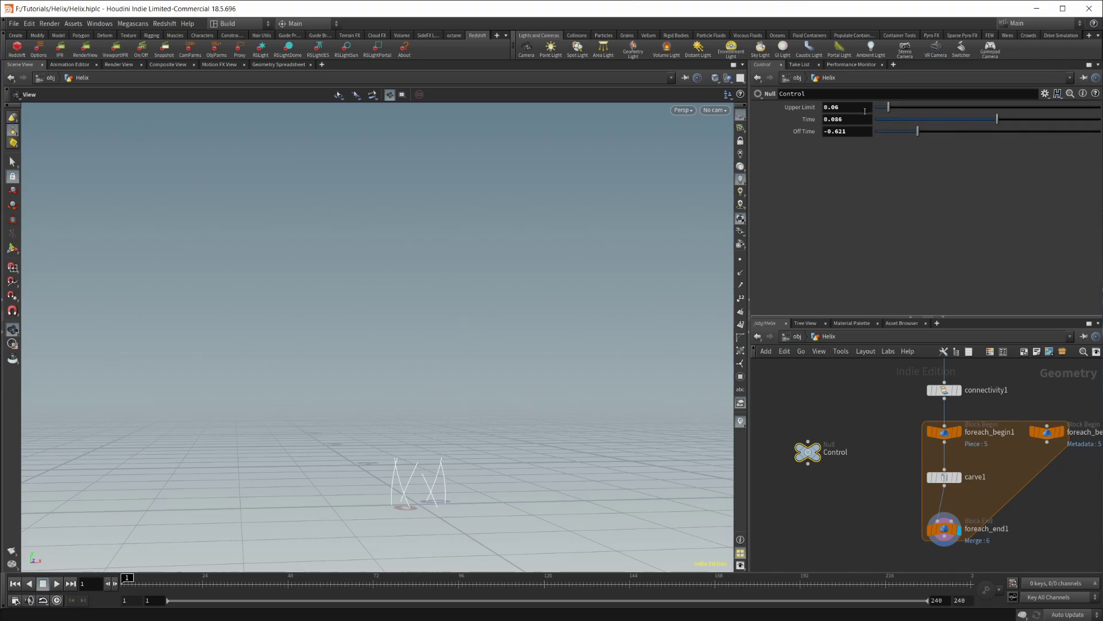
drag(996, 124, 983, 120)
text(-.06)
key(Return)
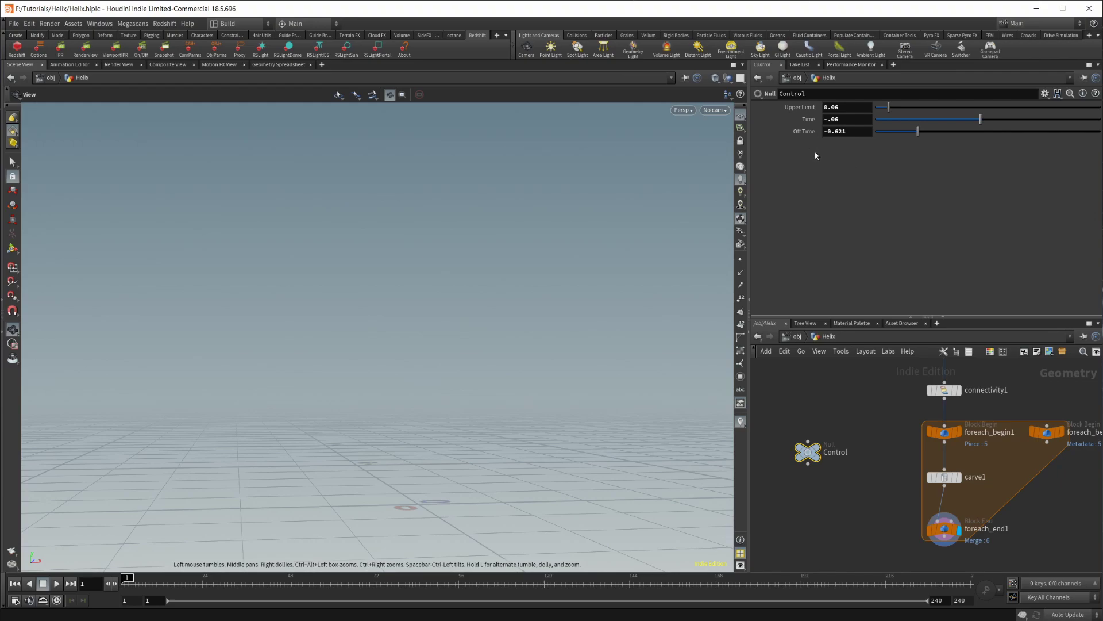
middle_drag(917, 403, 858, 421)
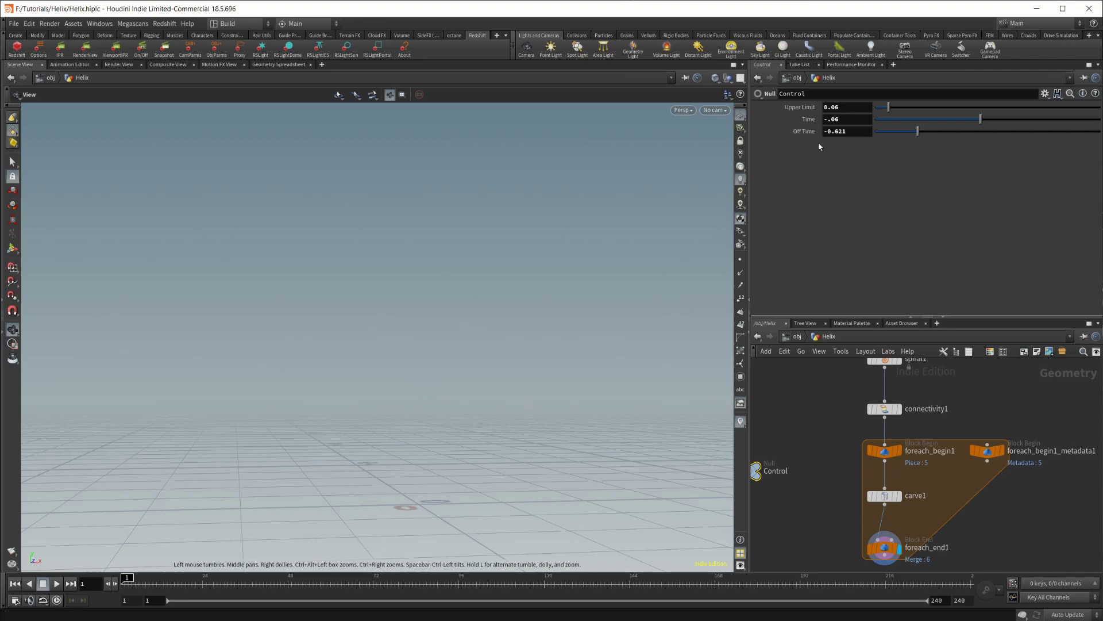
Keyframe Control's Time at frame 1 and at value 1 on frame 120.
alt+click(807, 121)
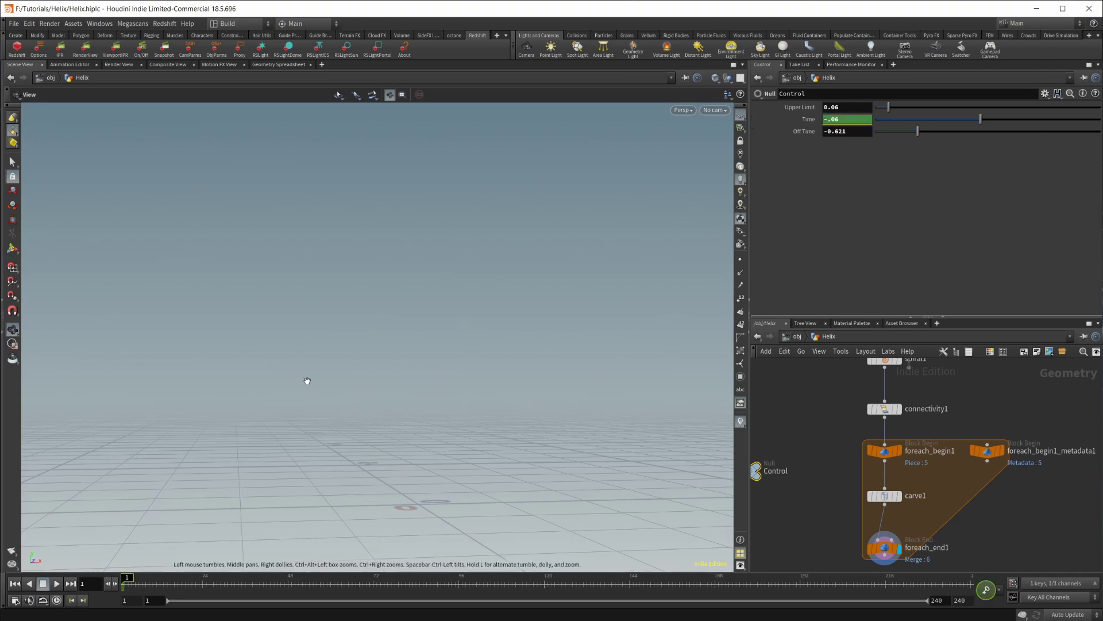
mouse_move(128, 579)
mouse_down()
mouse_move(573, 580)
mouse_move(544, 583)
mouse_up()
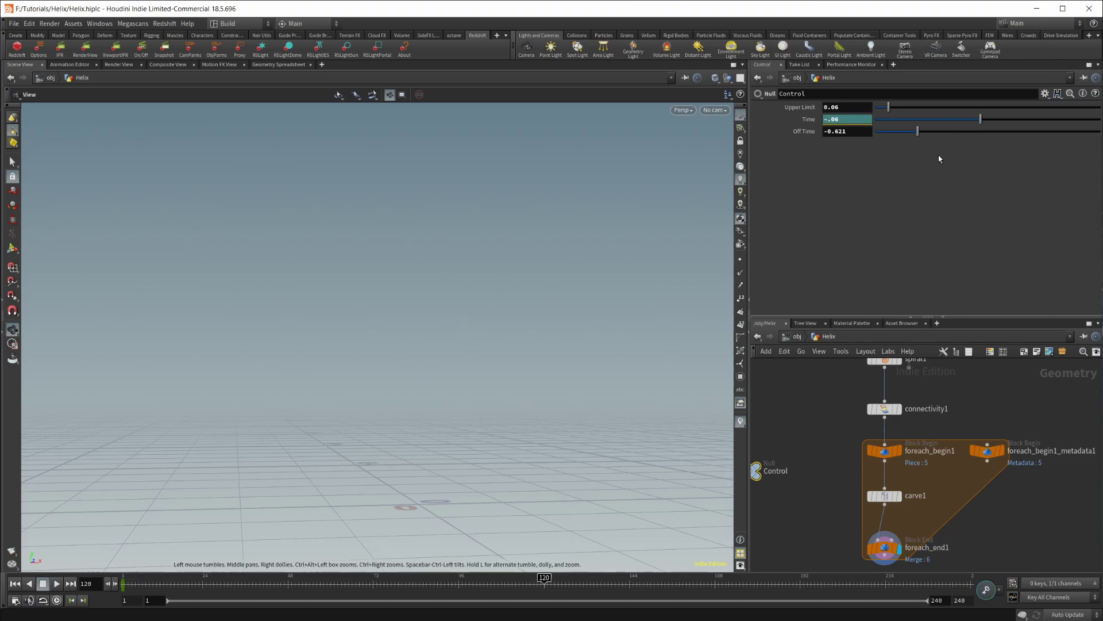
drag(988, 127, 1101, 124)
alt+click(793, 121)
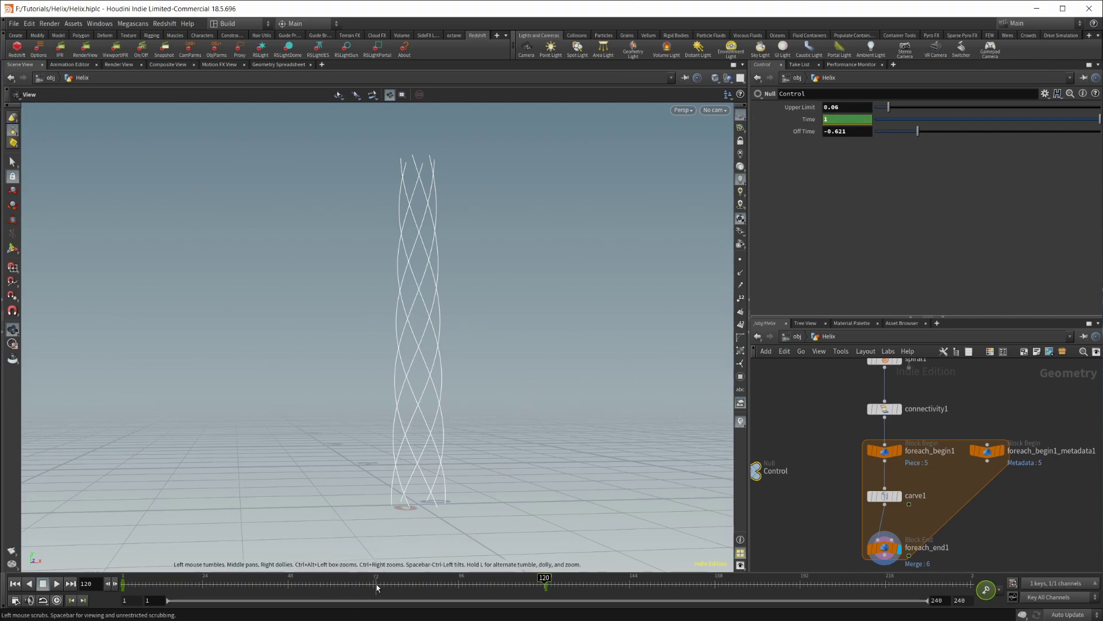
Keyframe Off Time at -0.06 on frame 60 and at 1 on a later frame.
drag(380, 585, 331, 584)
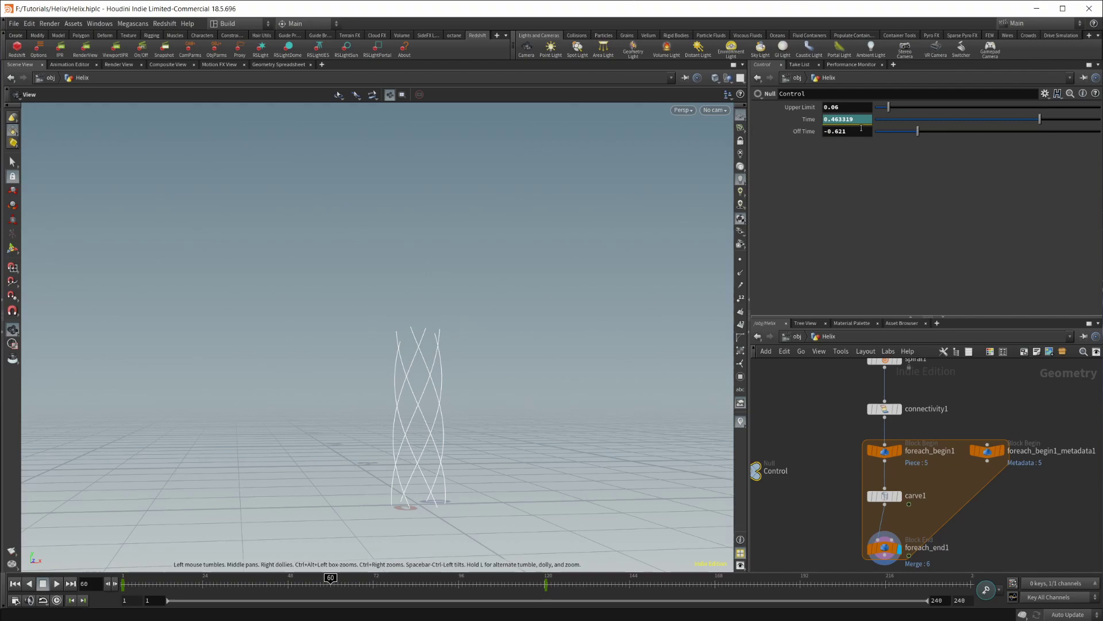
drag(861, 130, 710, 128)
text(-.06)
key(Return)
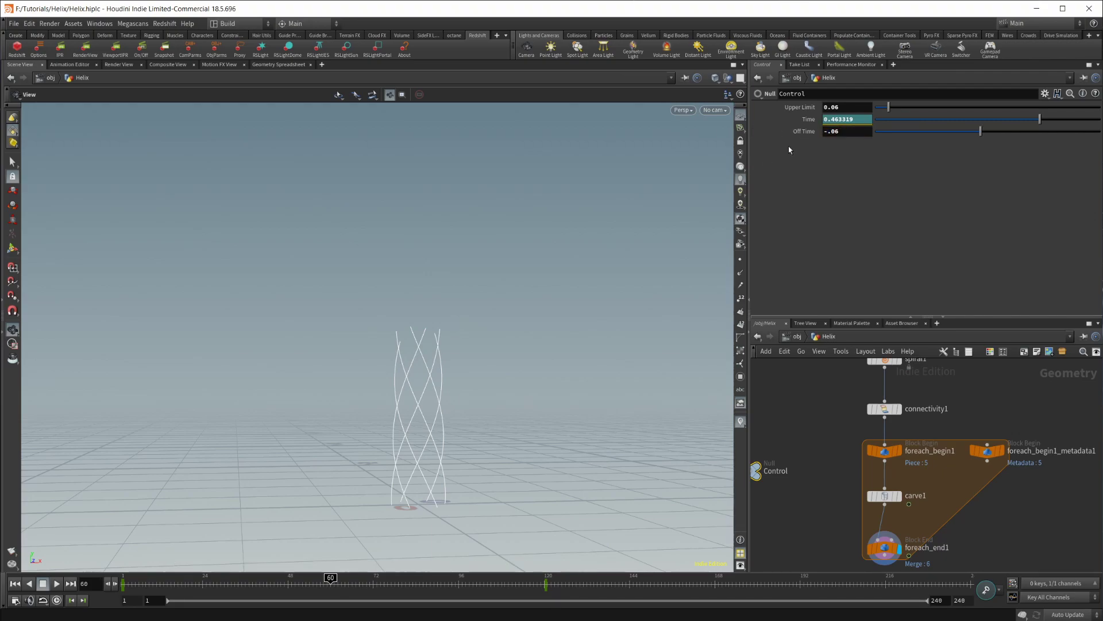
alt+click(803, 132)
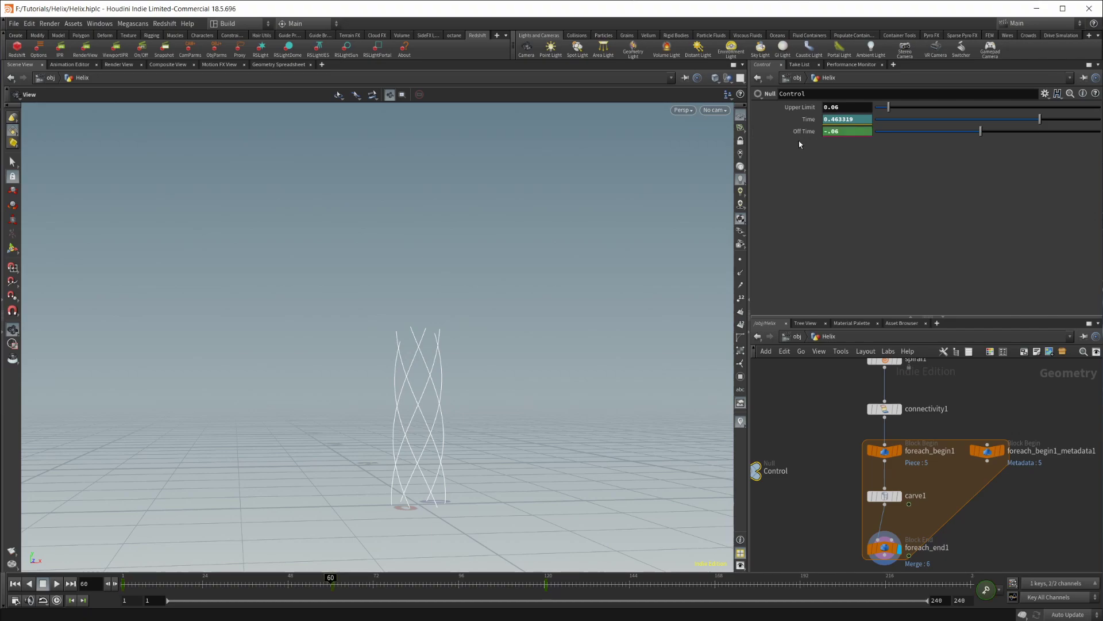
drag(330, 582, 757, 594)
drag(979, 132, 1099, 132)
alt+click(809, 132)
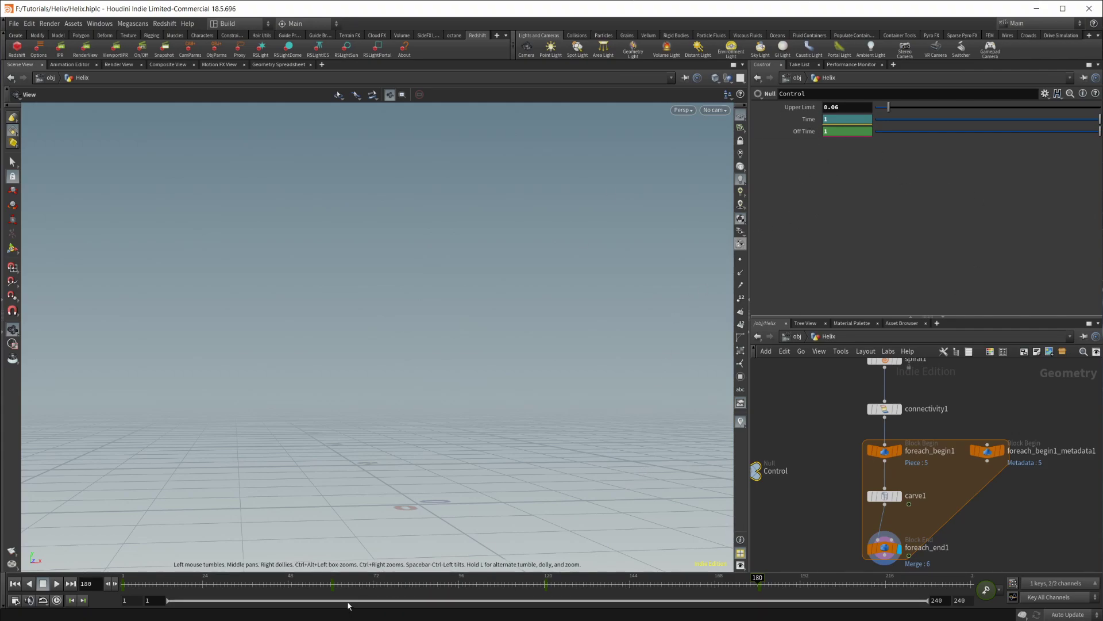
Set the global end frame to 180 and return to frame 1.
click(968, 603)
text(180)
key(Return)
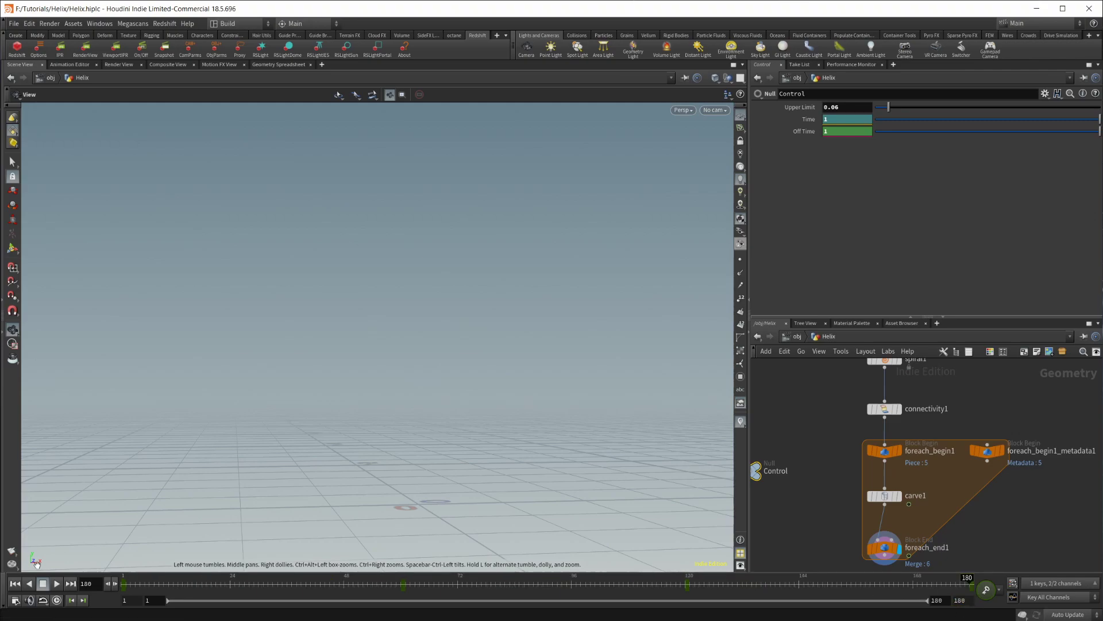
click(15, 583)
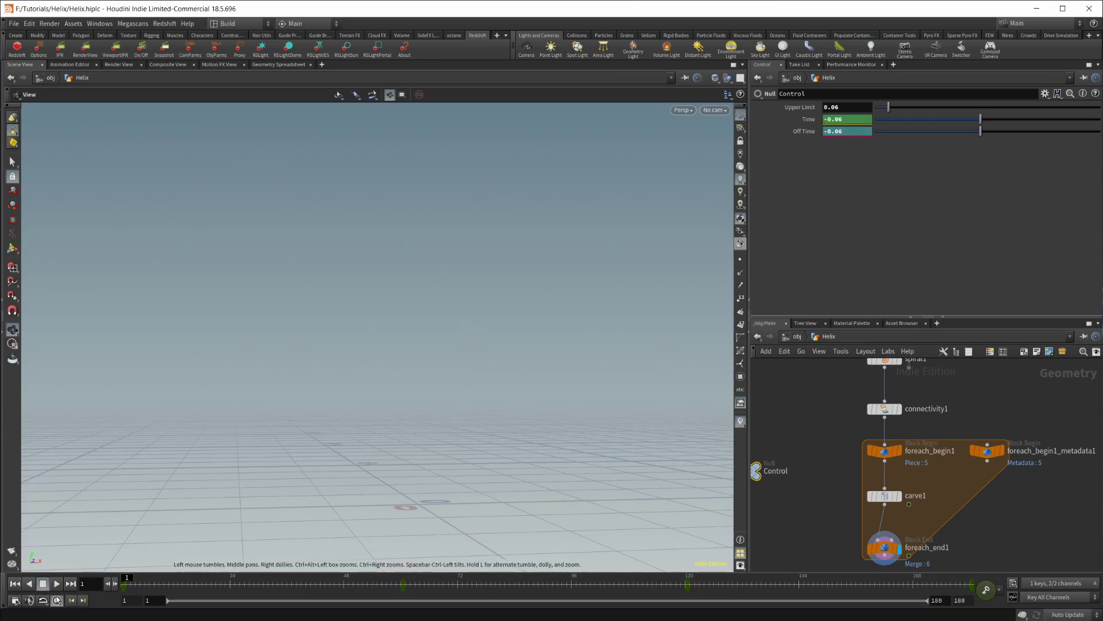
click(58, 585)
click(43, 584)
drag(479, 461, 446, 463)
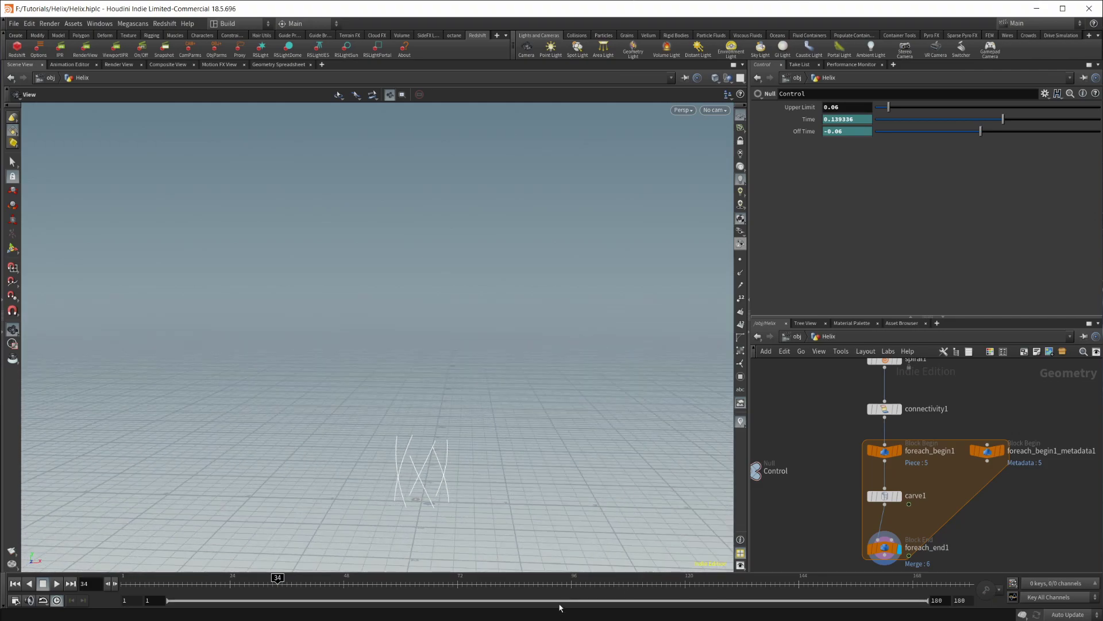
drag(561, 582, 656, 582)
drag(382, 243, 409, 326)
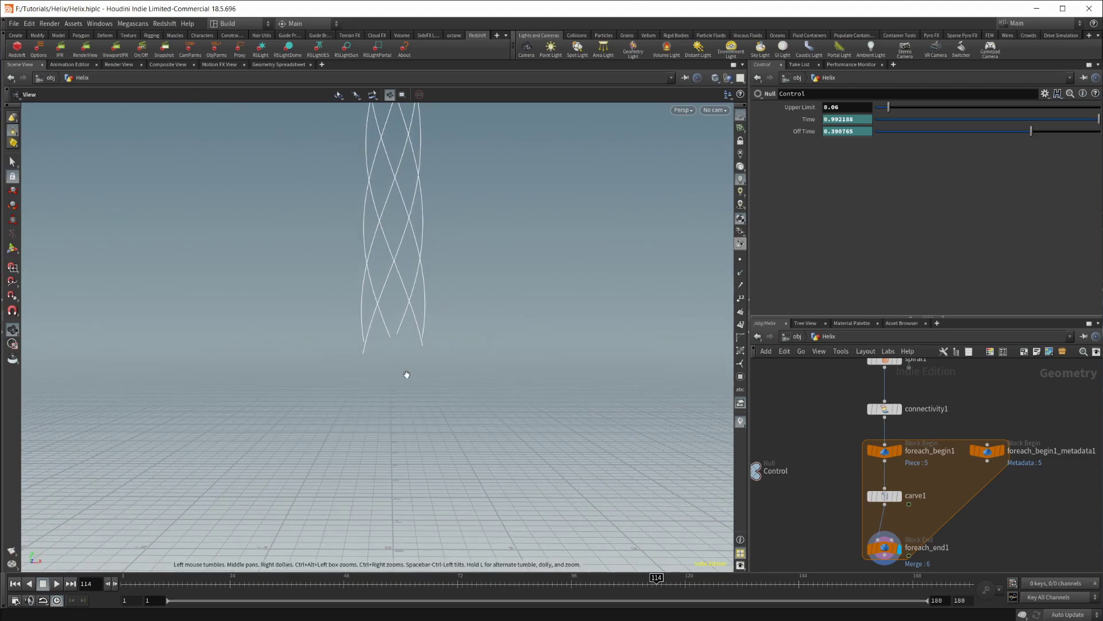
middle_drag(396, 271, 394, 321)
right_drag(395, 320, 456, 346)
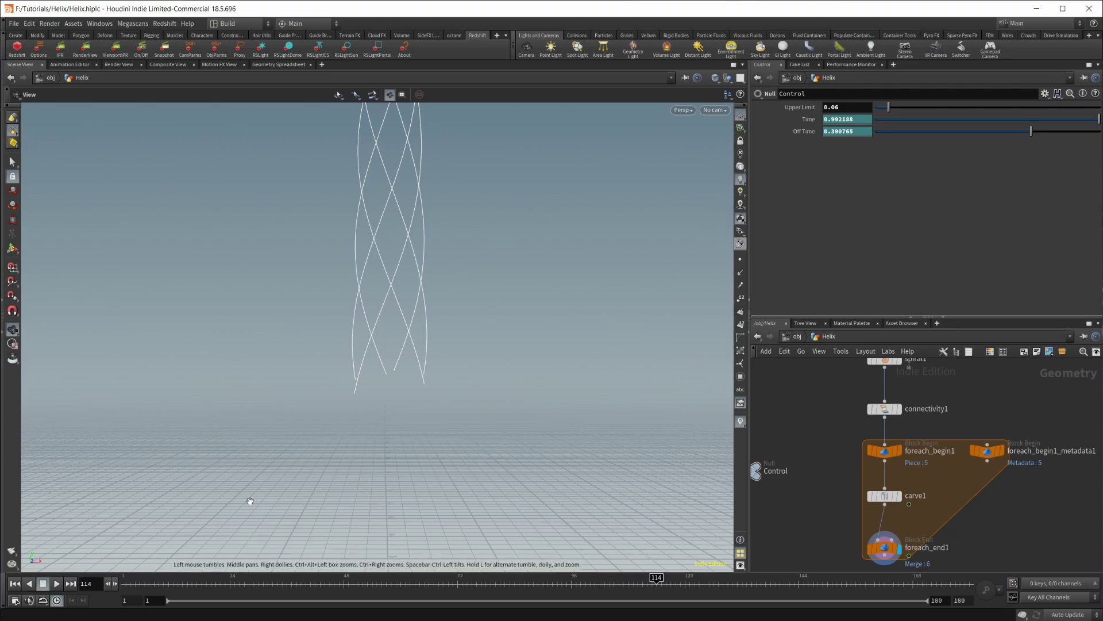
drag(311, 581, 353, 582)
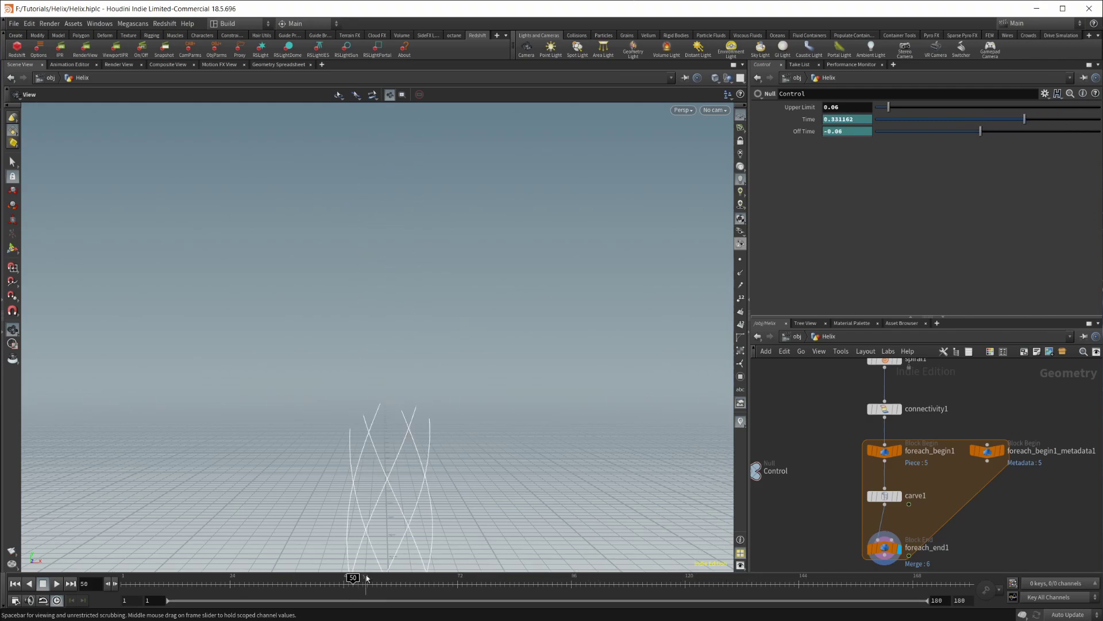
Create camera cam1 from the current view and shift its Translate X sideways.
ctrl+click(526, 47)
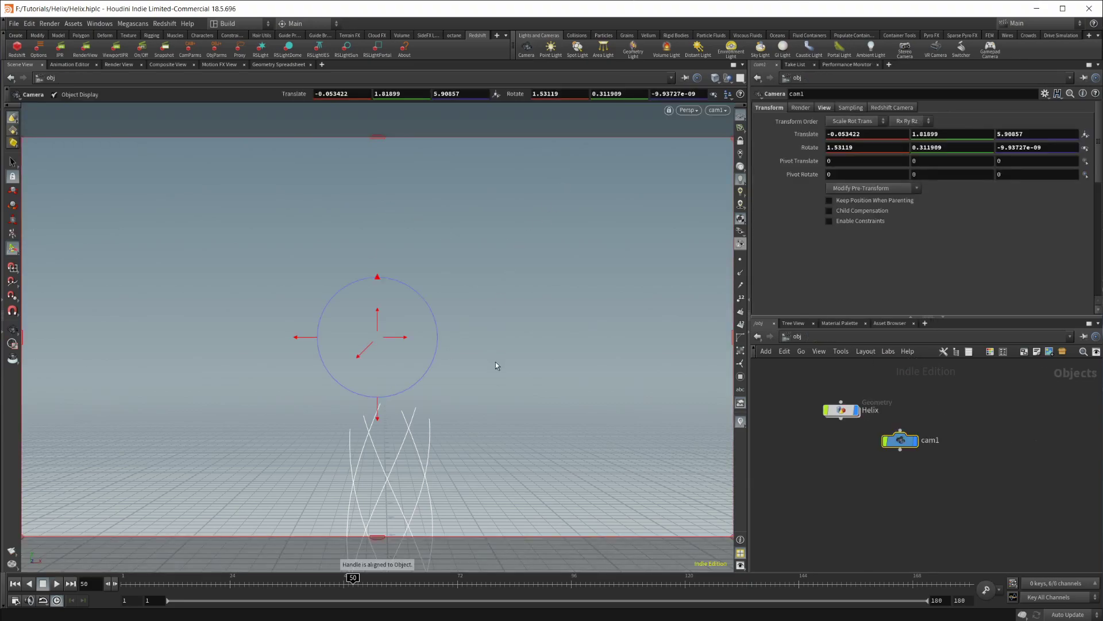
alt+drag(382, 329, 371, 335)
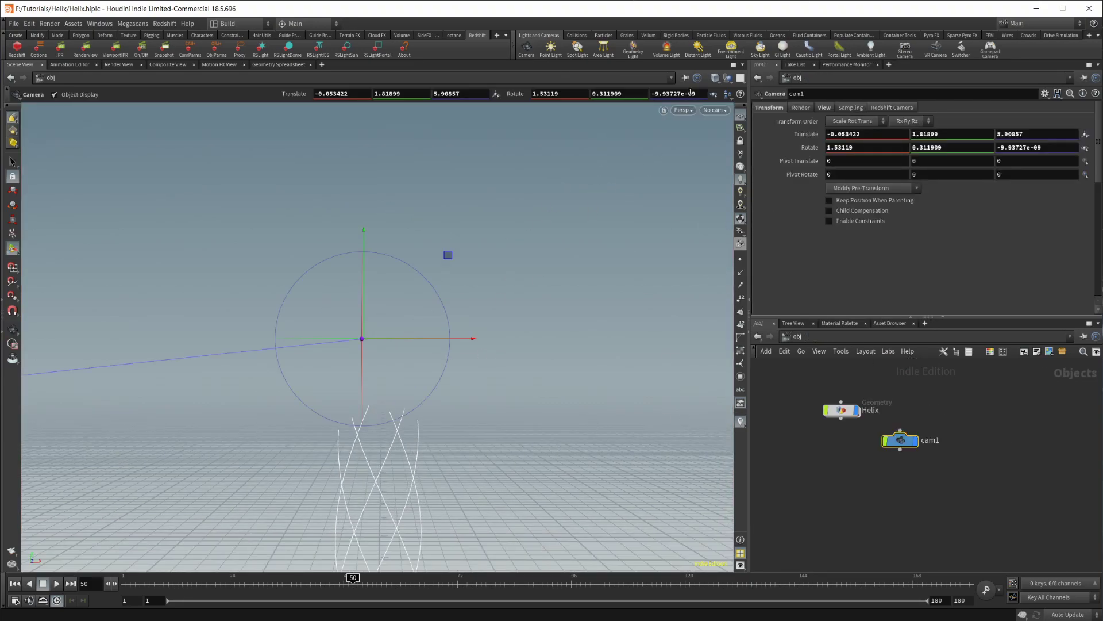
click(714, 110)
click(722, 160)
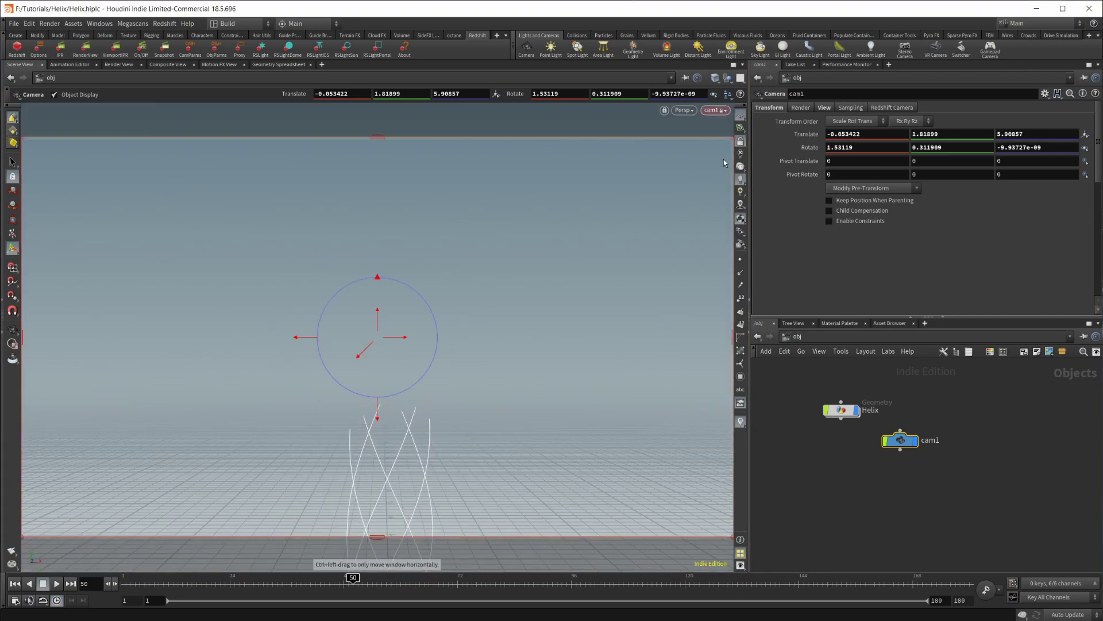
middle_drag(395, 336, 396, 336)
drag(408, 335, 397, 335)
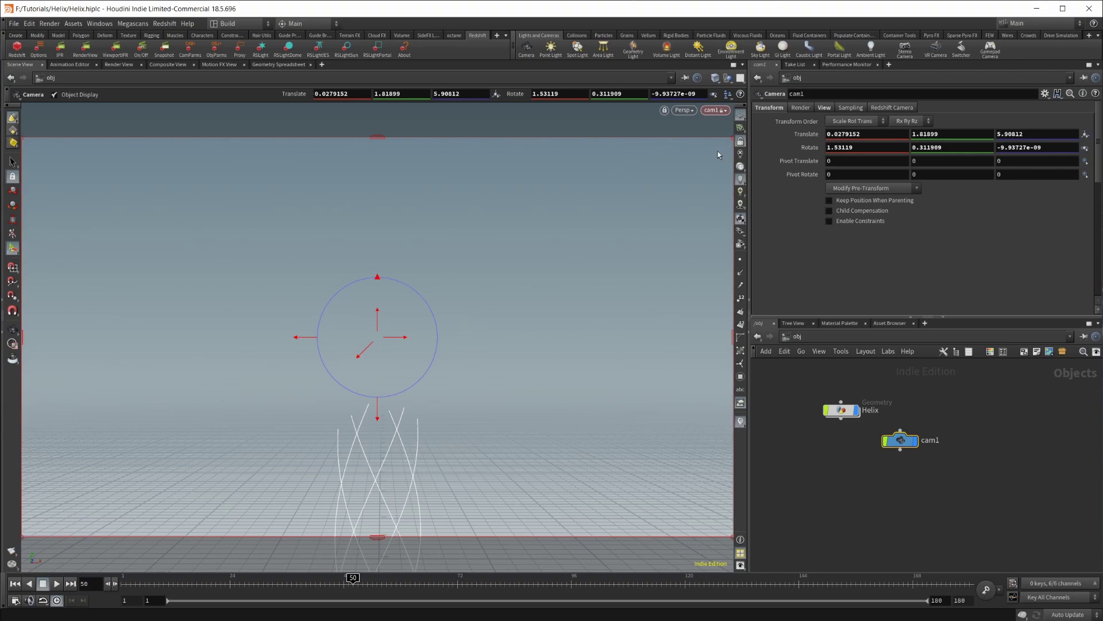
key(Escape)
drag(512, 374, 446, 352)
key(Return)
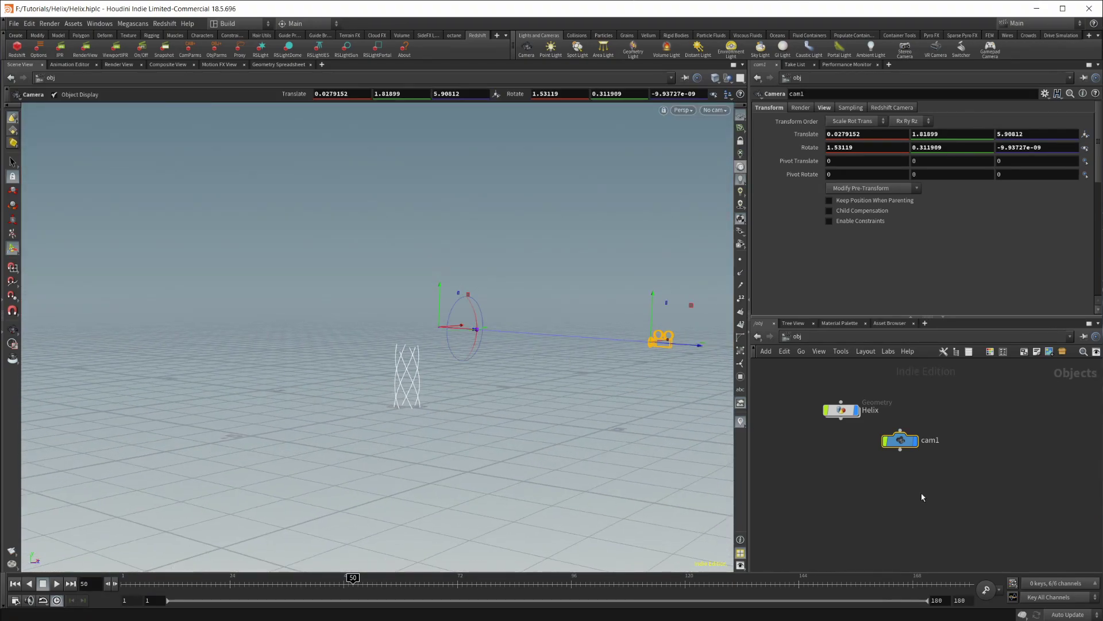
click(923, 497)
Save the scene as Helix.hiplc and reposition the cam1 node.
click(13, 24)
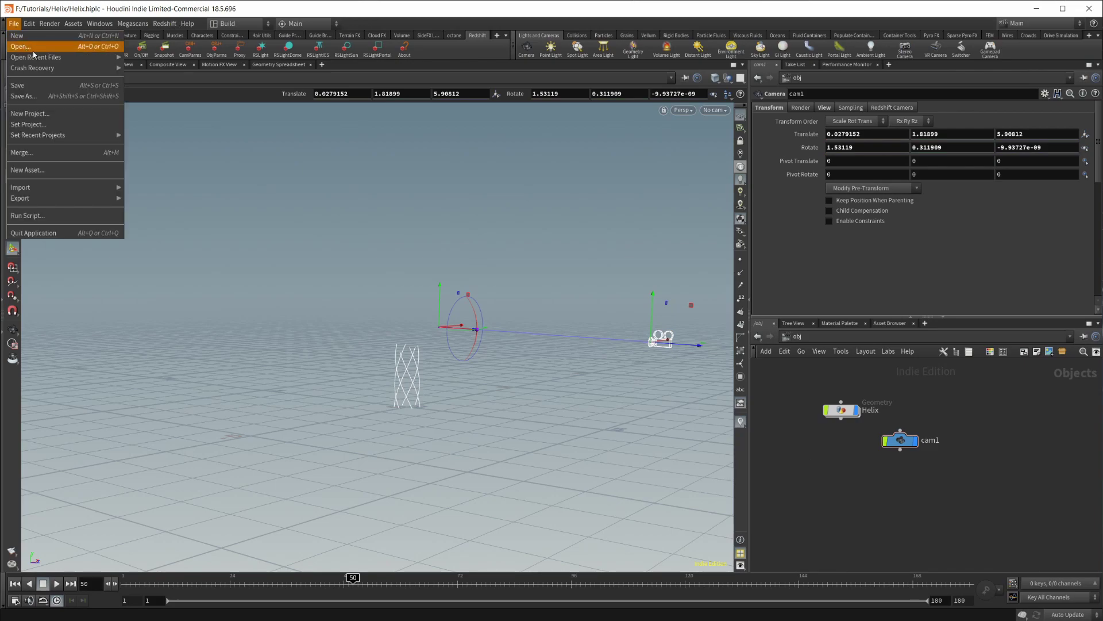
click(35, 86)
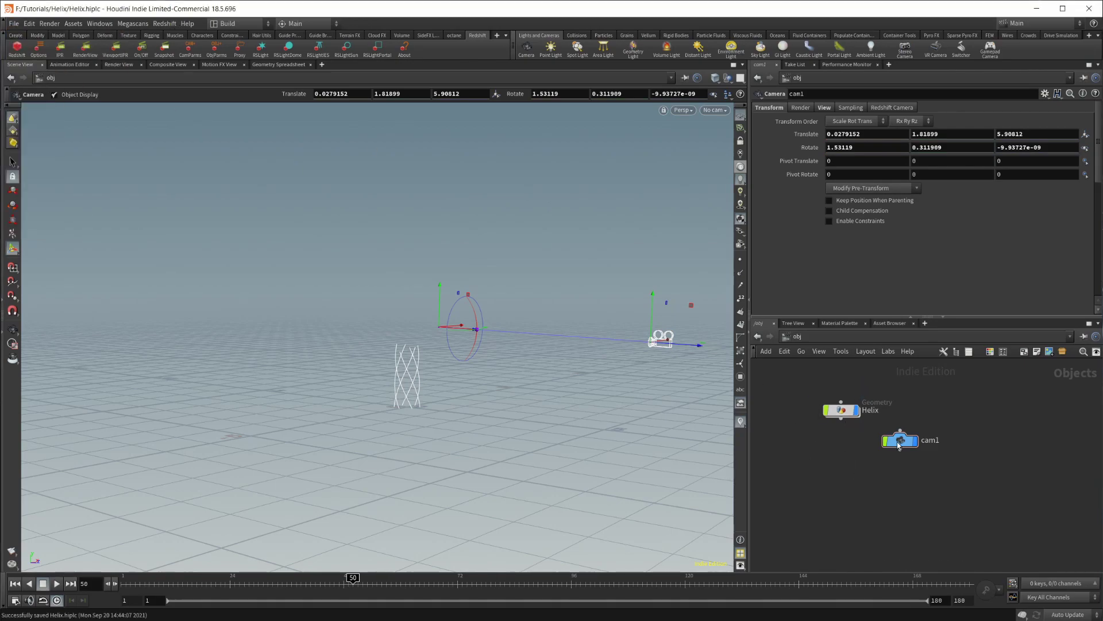
drag(900, 445, 970, 416)
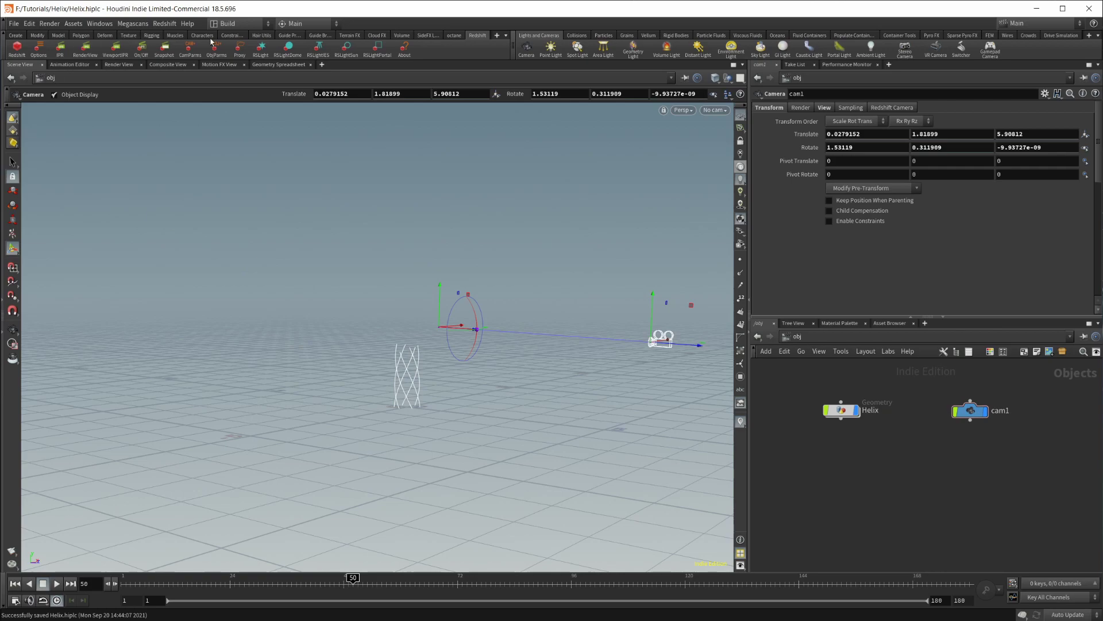
Add a Redshift dome light, rslightdome1, beside Helix and cam1.
click(288, 47)
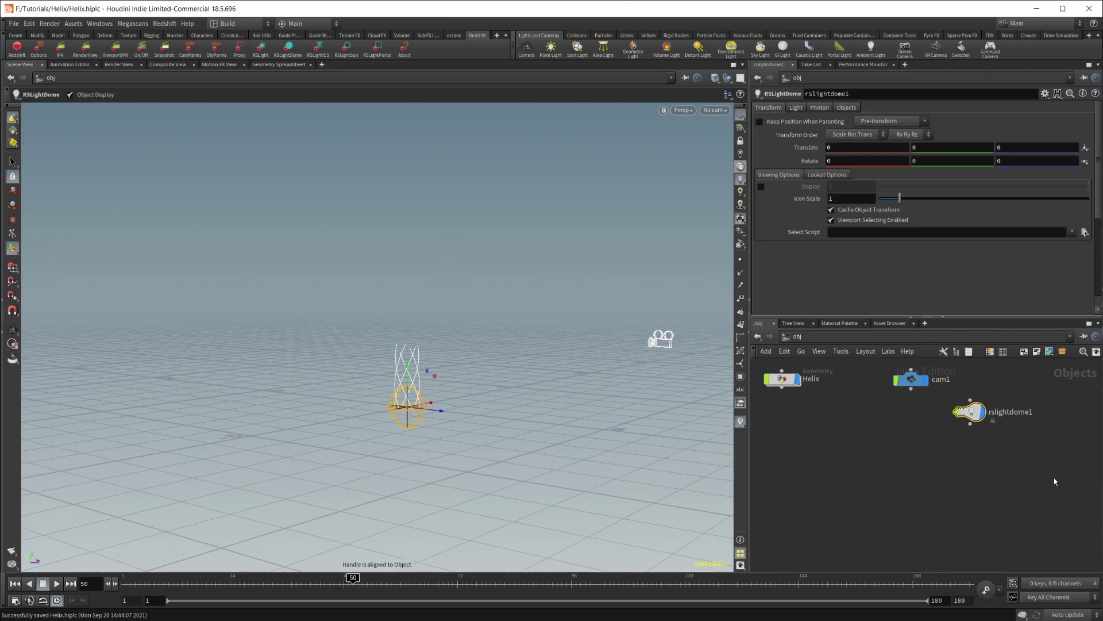
drag(973, 414, 925, 434)
middle_drag(842, 446, 886, 467)
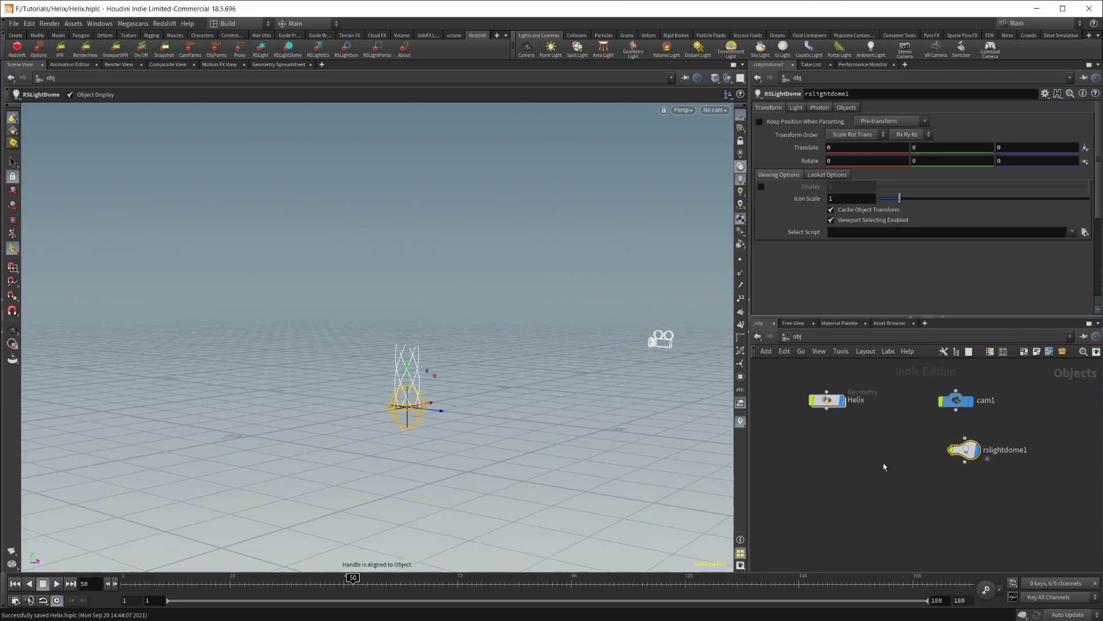
Inside the Helix geometry network, bring up the node search below foreach_end1.
double_click(828, 401)
middle_drag(1034, 503, 1032, 384)
middle_drag(917, 481, 918, 444)
key(Tab)
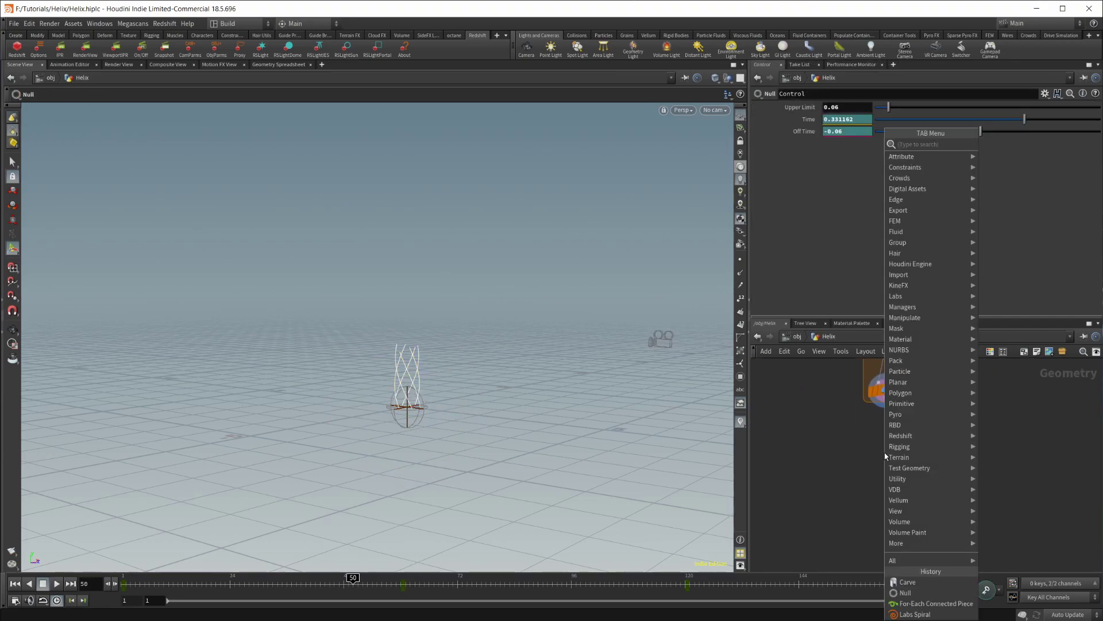
click(861, 456)
alt+right_drag(418, 399, 546, 398)
key(Tab)
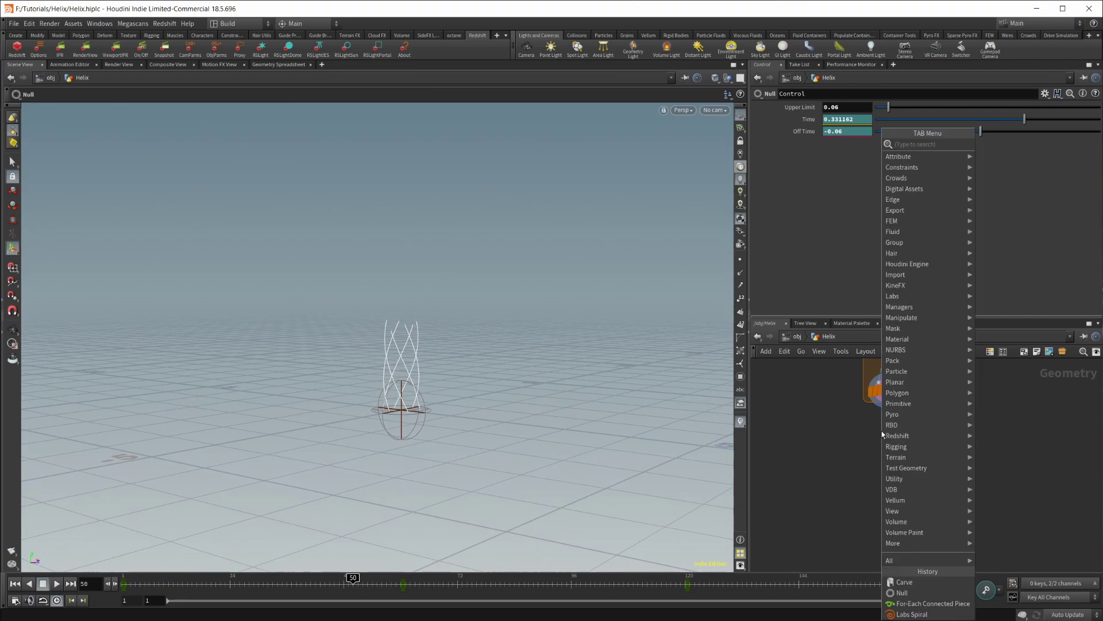
Add a PolyWire node after foreach_end1 and display its tubes.
text(polywi)
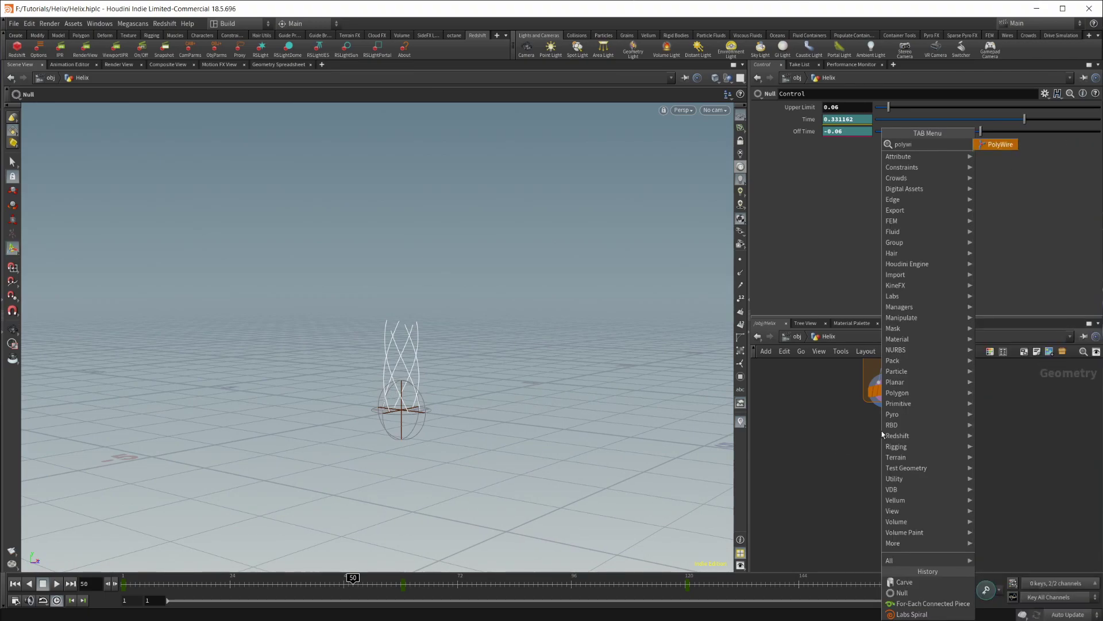
key(Return)
click(883, 434)
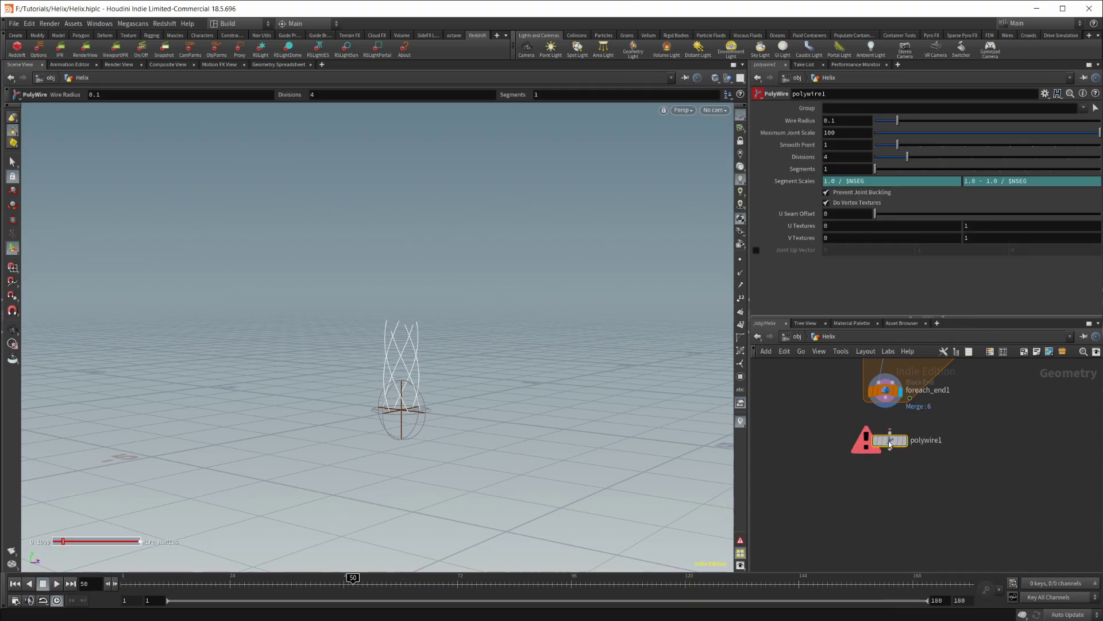
click(886, 408)
click(890, 431)
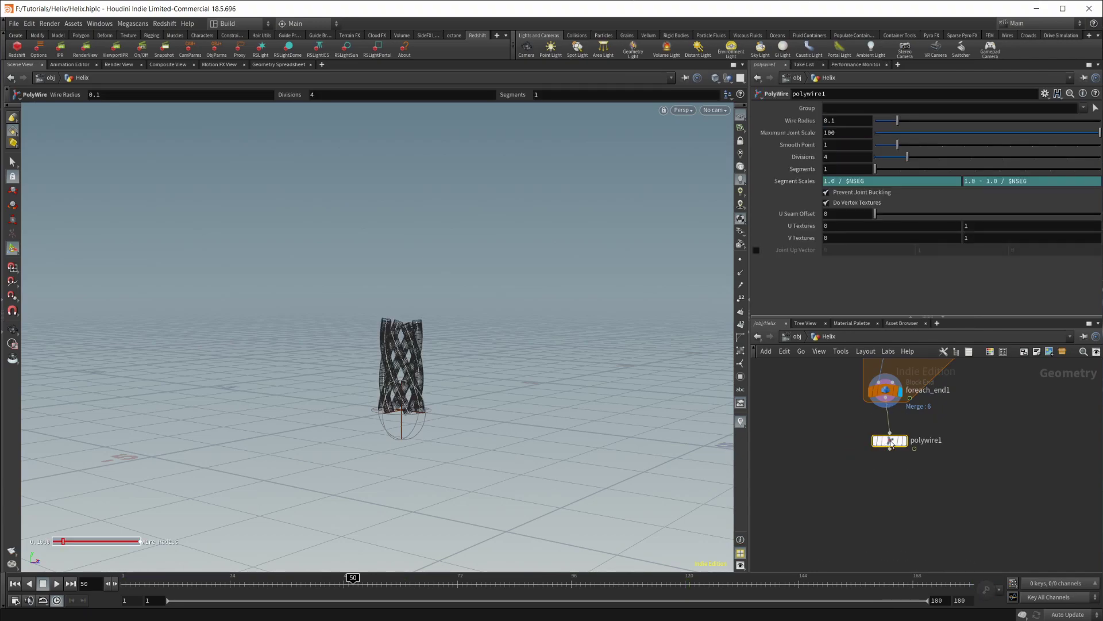
click(904, 440)
alt+drag(340, 382, 365, 385)
alt+right_drag(365, 384, 436, 315)
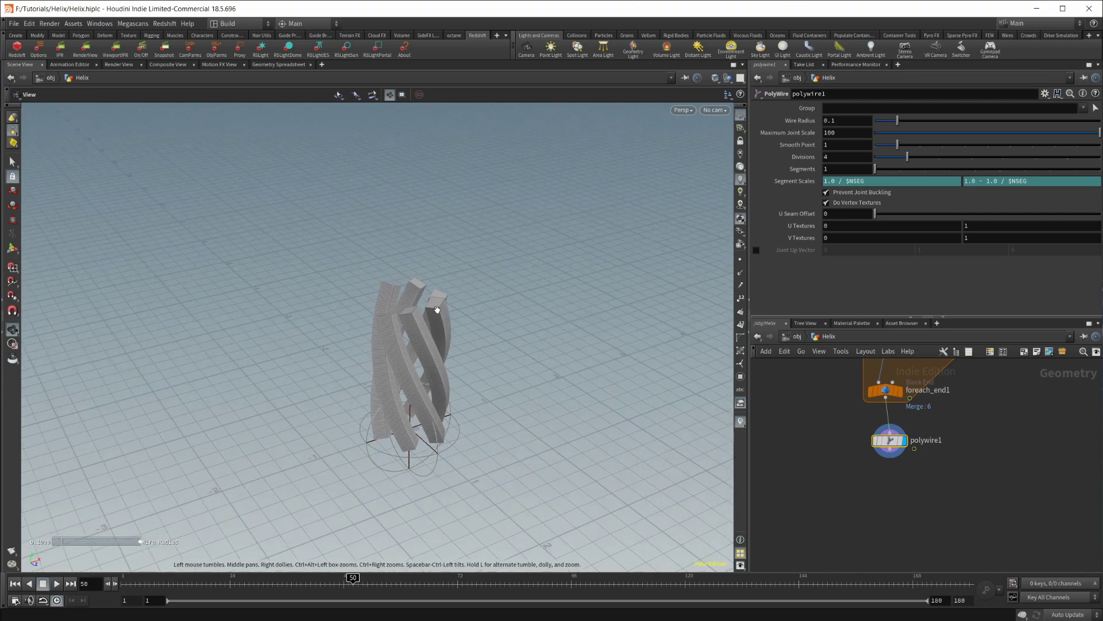
alt+middle_drag(436, 316, 453, 424)
alt+right_drag(452, 424, 506, 470)
alt+drag(505, 470, 474, 486)
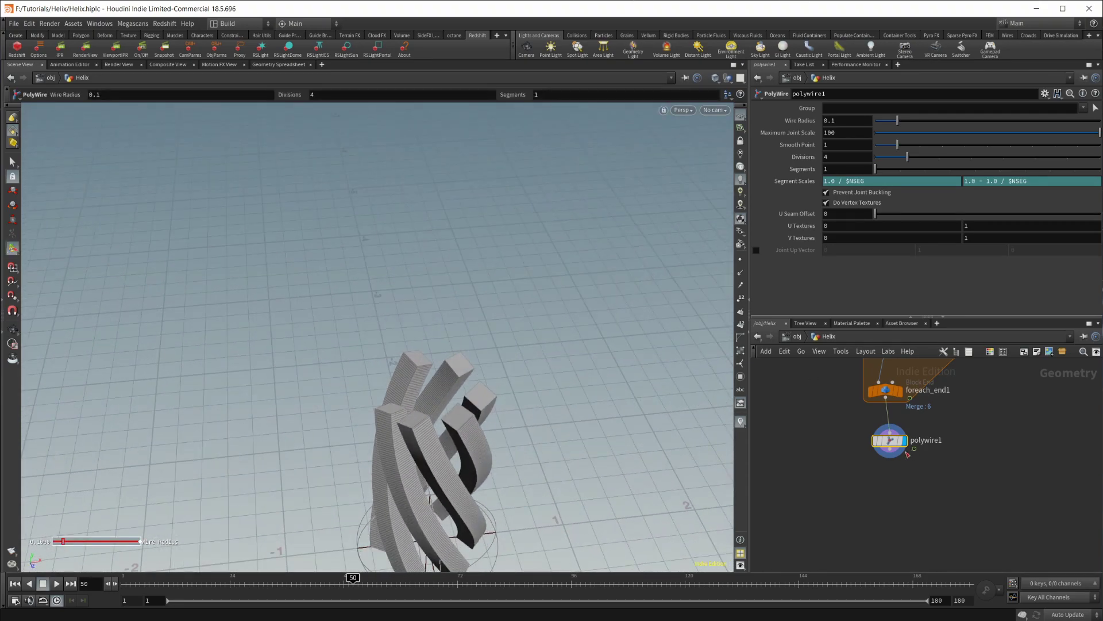
Fine-tune the PolyWire Wire Radius to 0.012.
middle_drag(853, 131, 808, 144)
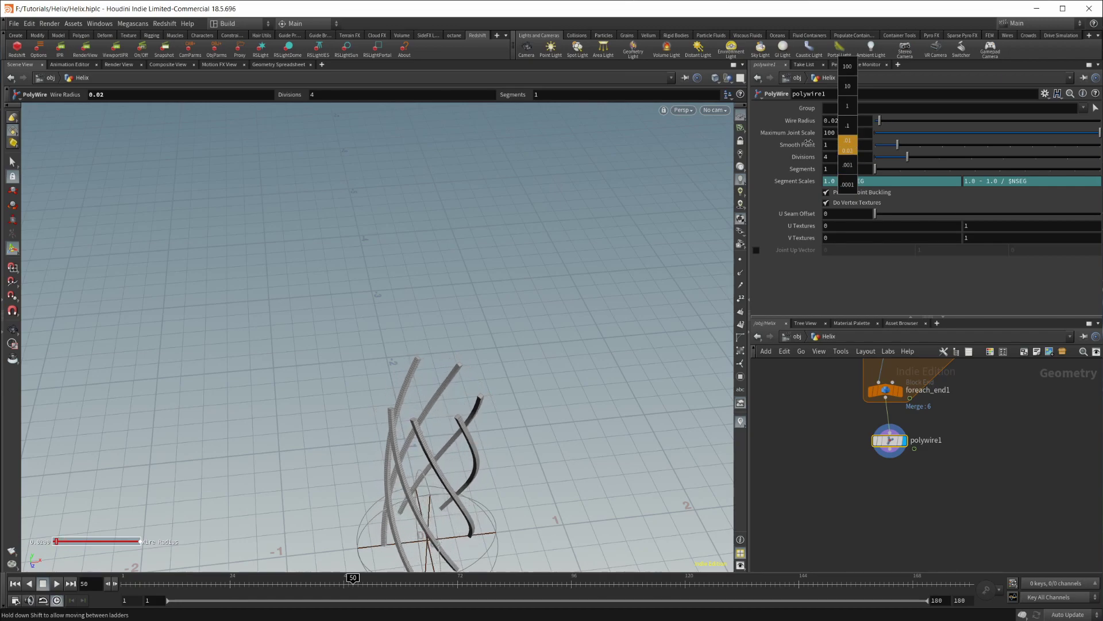
middle_drag(808, 140, 808, 140)
alt+drag(441, 488, 438, 465)
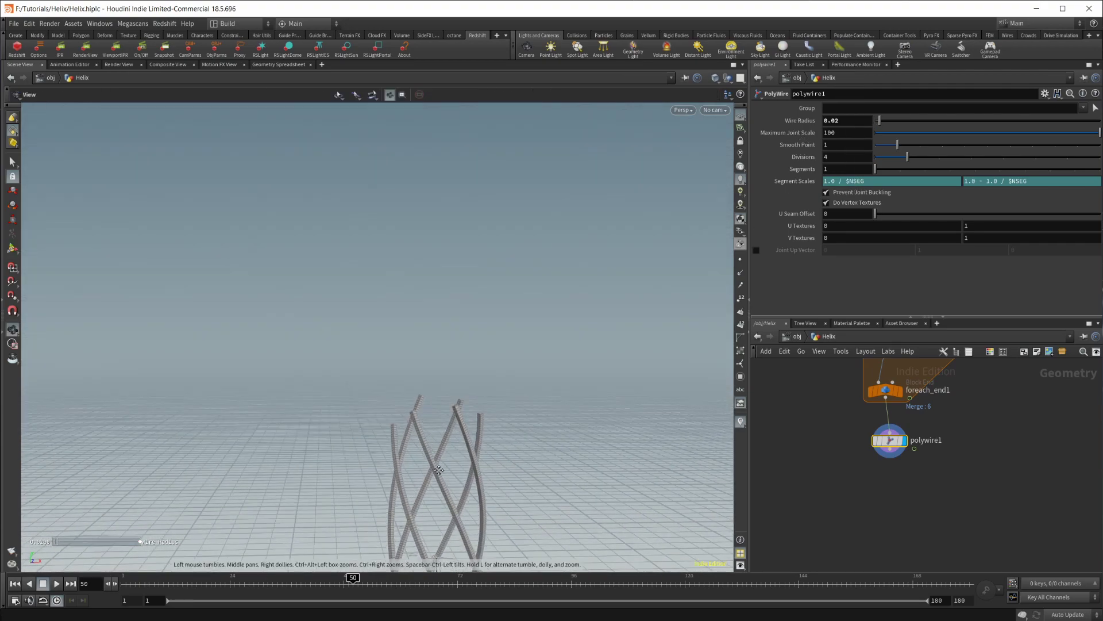
alt+middle_drag(440, 462, 435, 330)
alt+right_drag(435, 330, 620, 347)
middle_drag(860, 120, 819, 160)
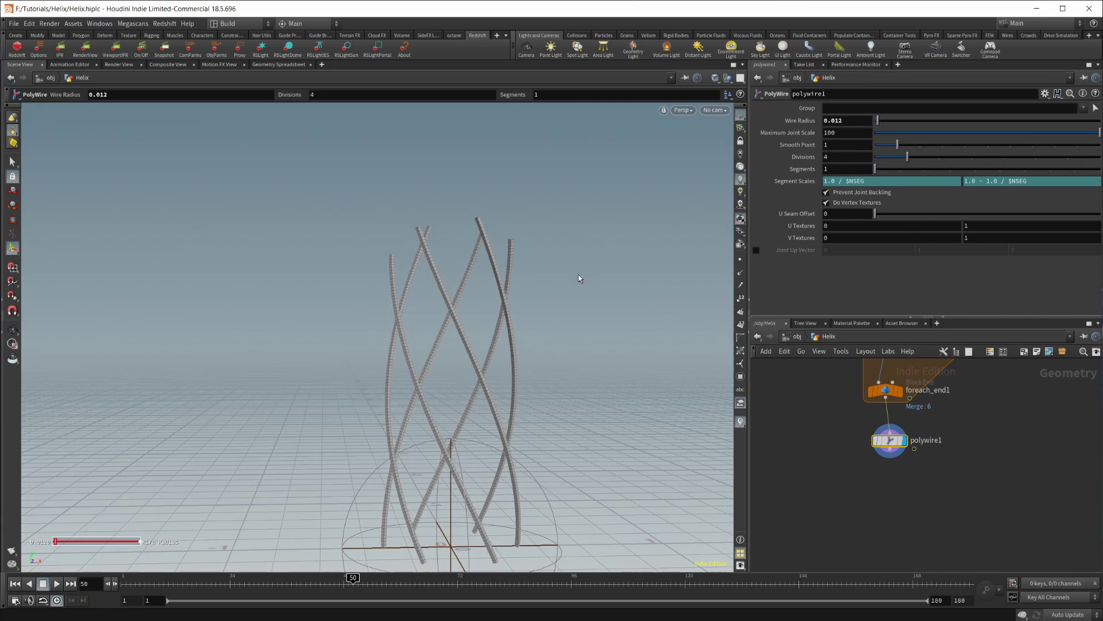
alt+drag(472, 263, 482, 360)
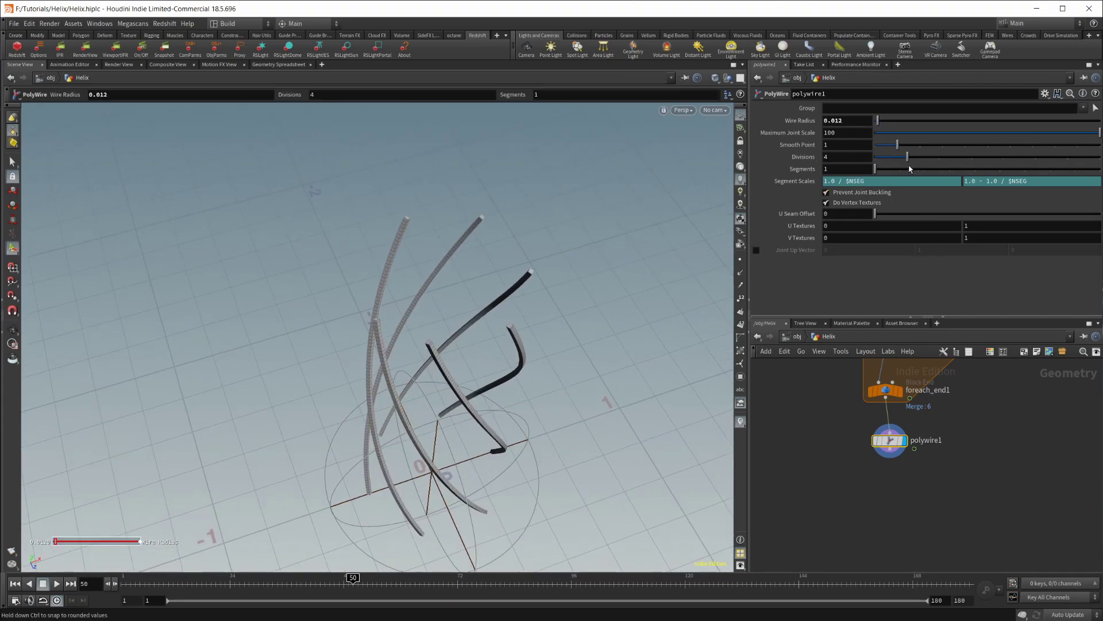
Raise polywire1's Divisions from 4 to 12 for rounder tubes.
drag(929, 154, 1099, 157)
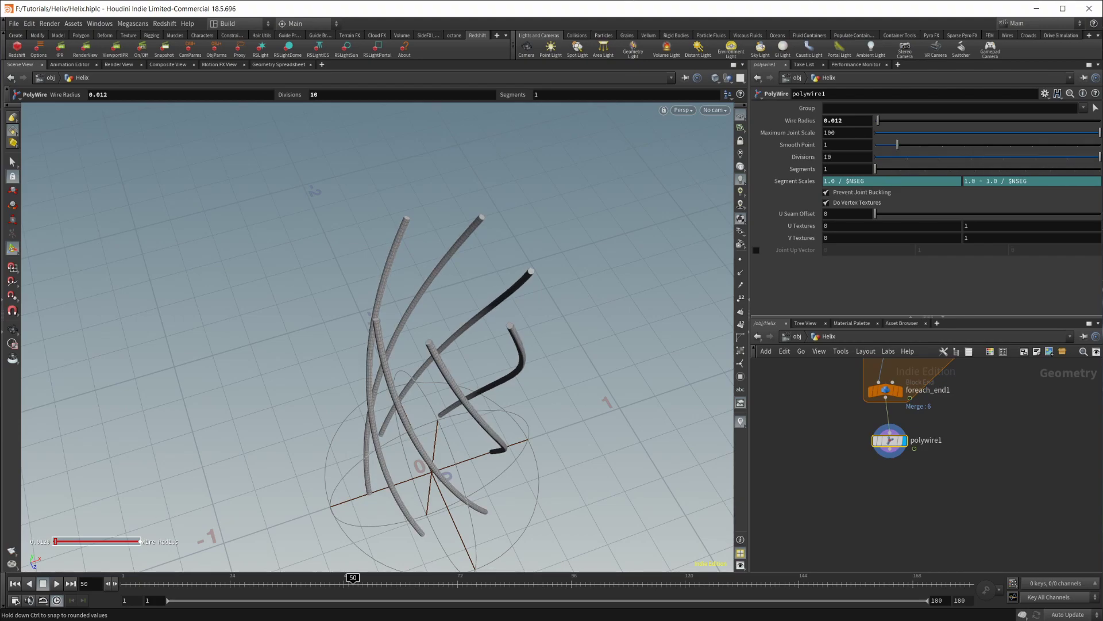
alt+drag(442, 372, 491, 403)
alt+right_drag(494, 400, 726, 312)
alt+drag(672, 336, 628, 338)
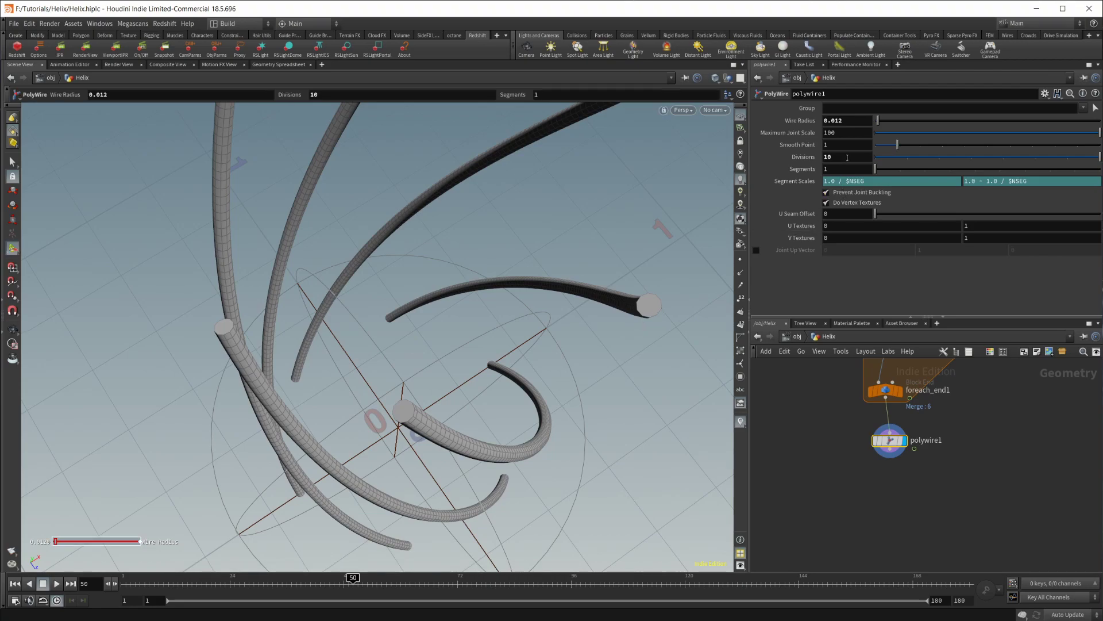
drag(844, 158, 769, 169)
text(12)
key(Return)
alt+right_drag(600, 326, 322, 409)
alt+drag(323, 409, 425, 276)
alt+middle_drag(600, 267, 478, 309)
alt+right_drag(311, 263, 411, 279)
alt+drag(523, 295, 469, 313)
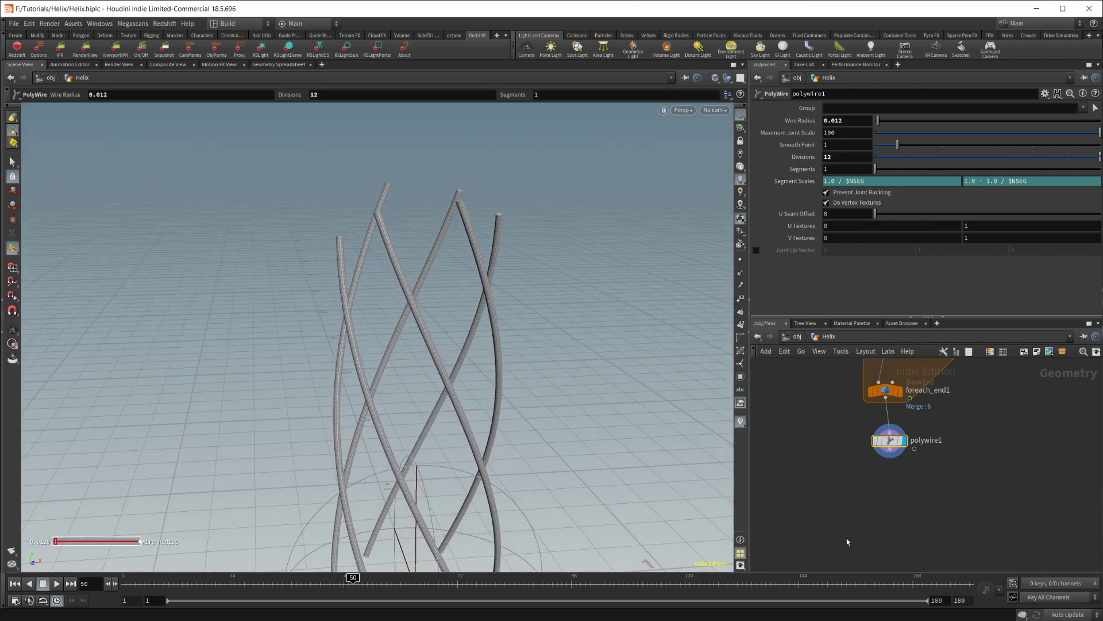
middle_drag(900, 512, 887, 467)
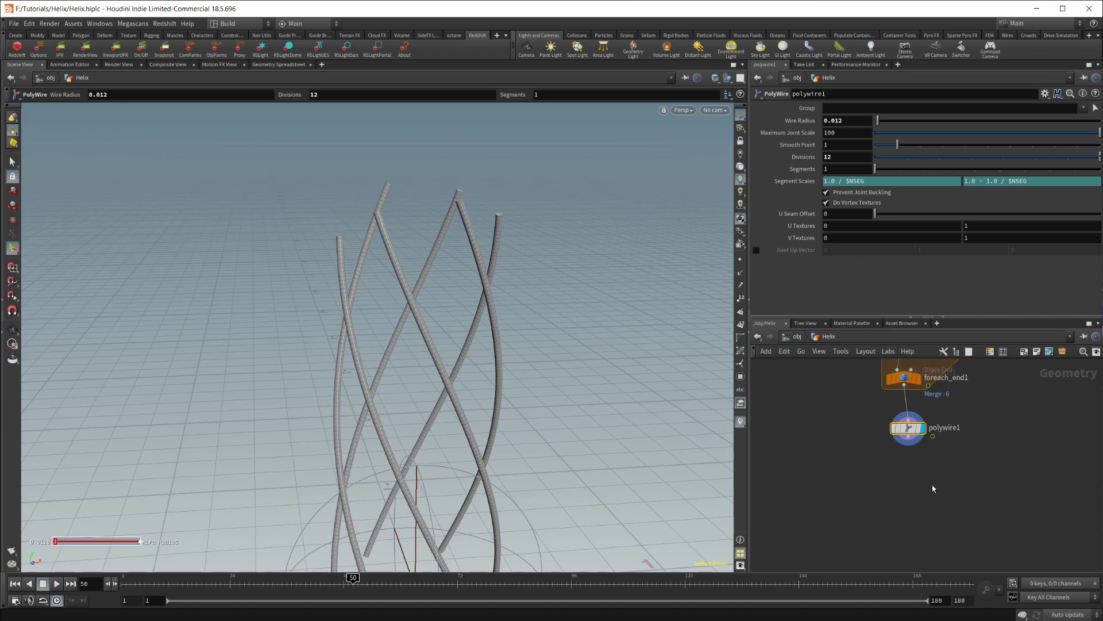
Add material1 below polywire1, wire it in, and make it the displayed node.
key(Tab)
mouse_move(952, 306)
click(1061, 199)
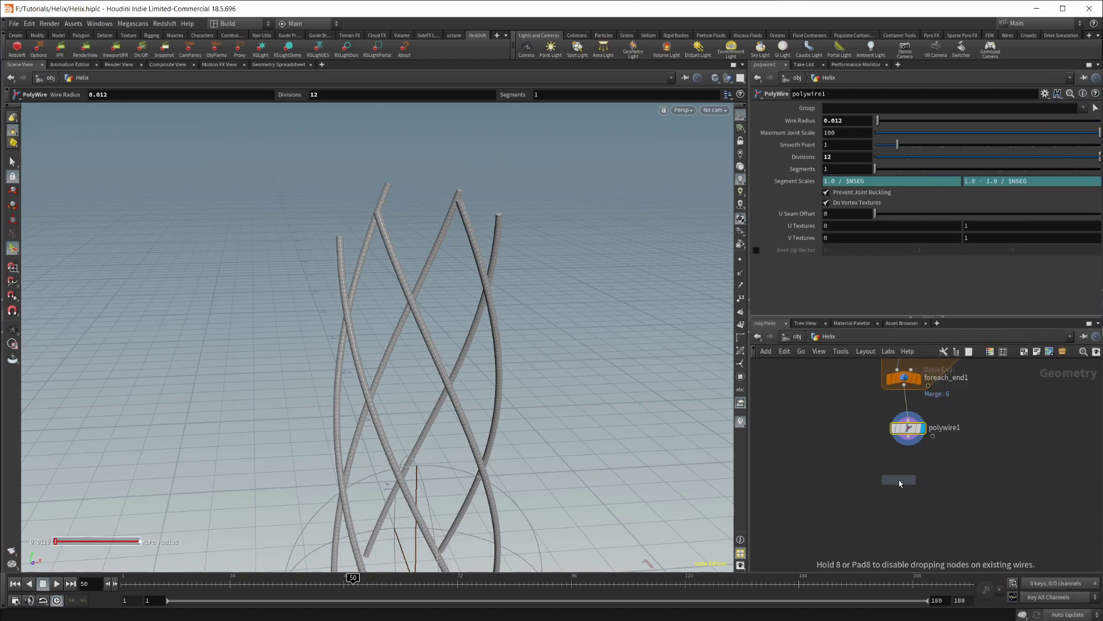
click(908, 480)
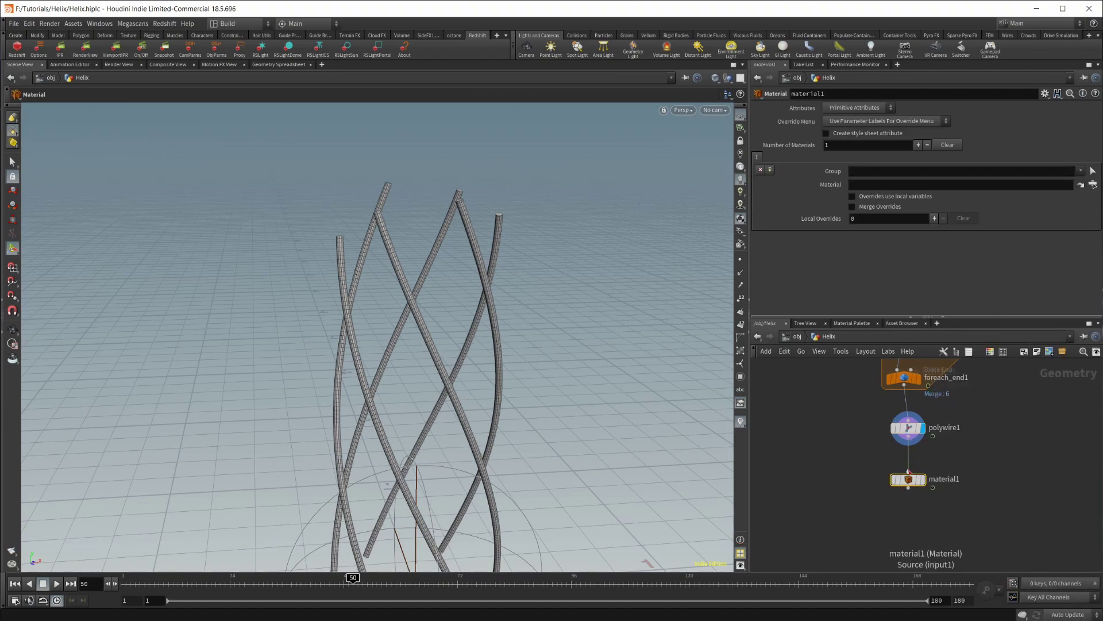
mouse_move(908, 472)
mouse_down()
mouse_move(910, 451)
mouse_move(909, 472)
mouse_up()
click(922, 479)
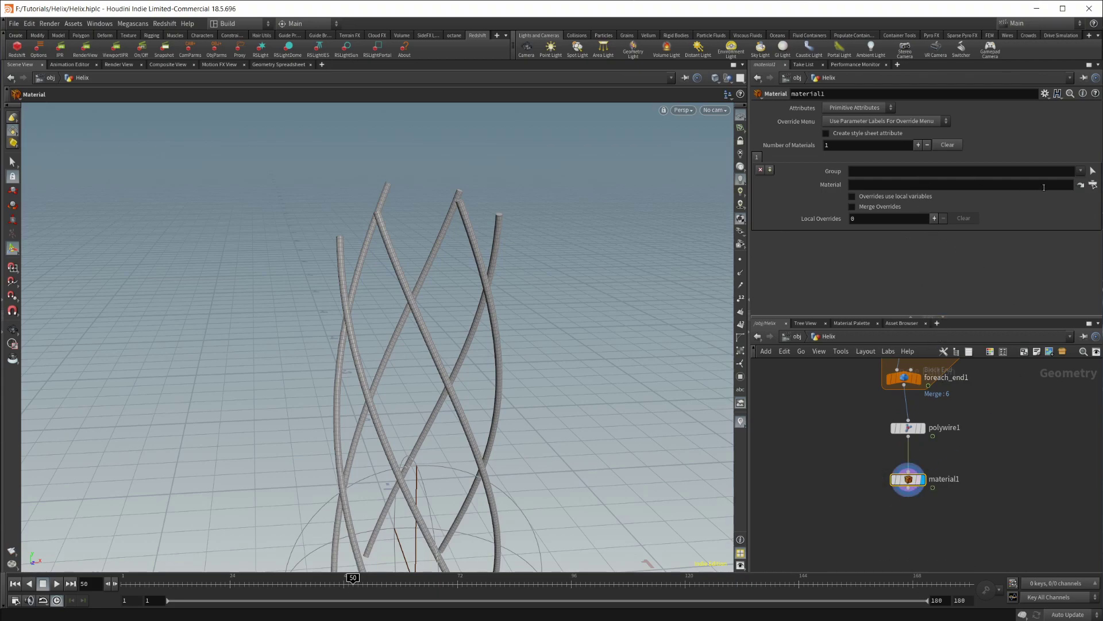
click(937, 324)
Open a new network tab showing the /mat network.
click(957, 333)
click(927, 336)
click(795, 338)
click(793, 337)
click(793, 338)
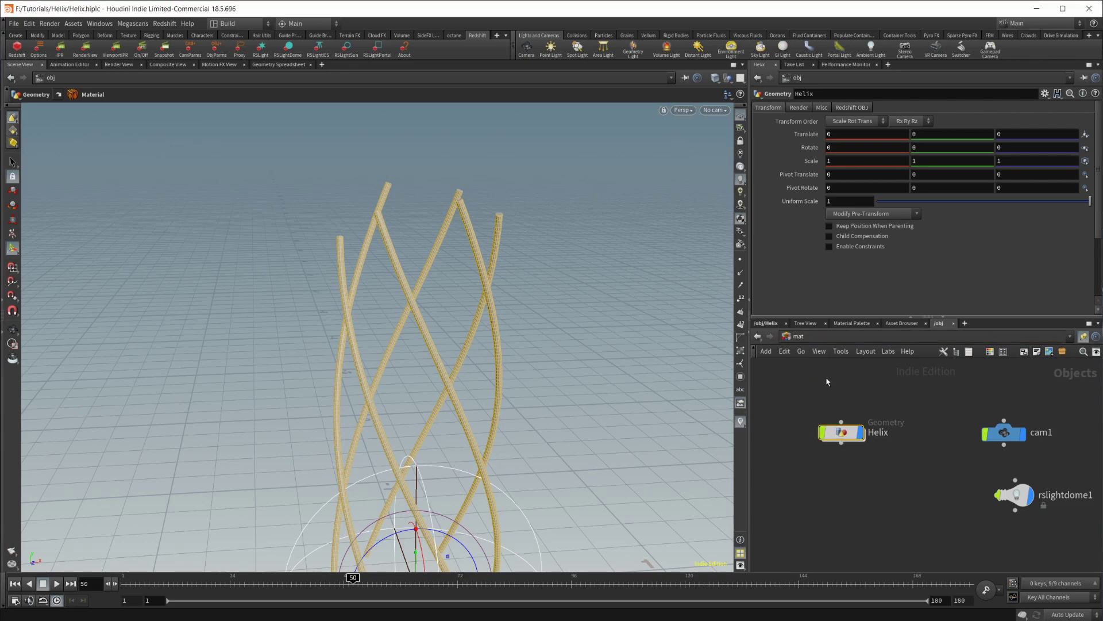
click(823, 384)
Create an RS Material Builder in /mat and rename it Wires.
key(Tab)
text(rs bu)
key(Down)
key(Down)
key(Return)
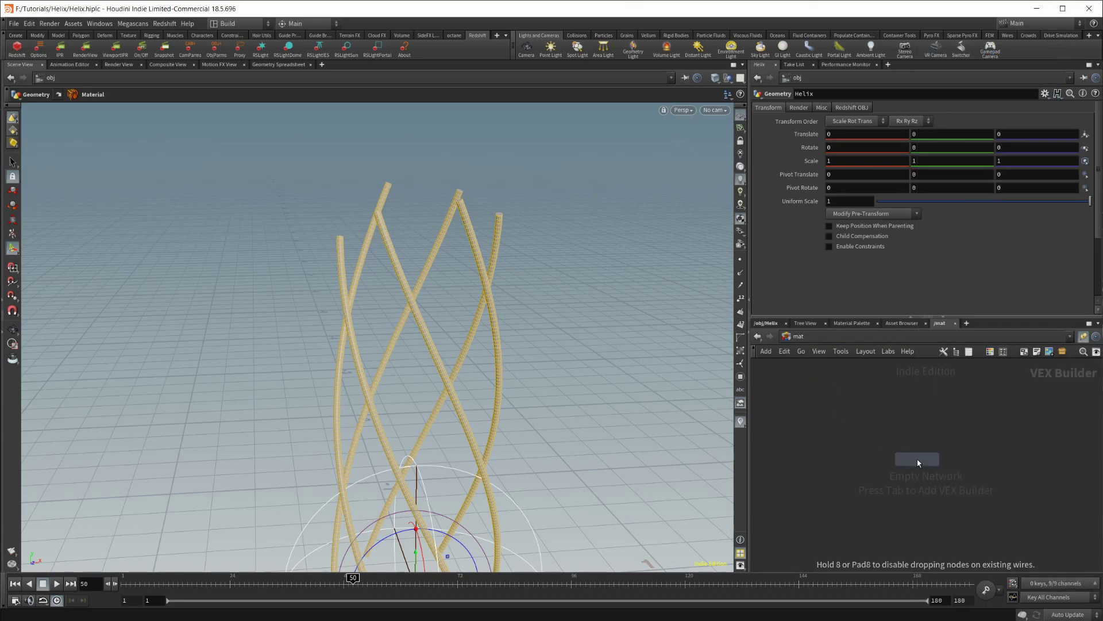
click(917, 458)
double_click(916, 445)
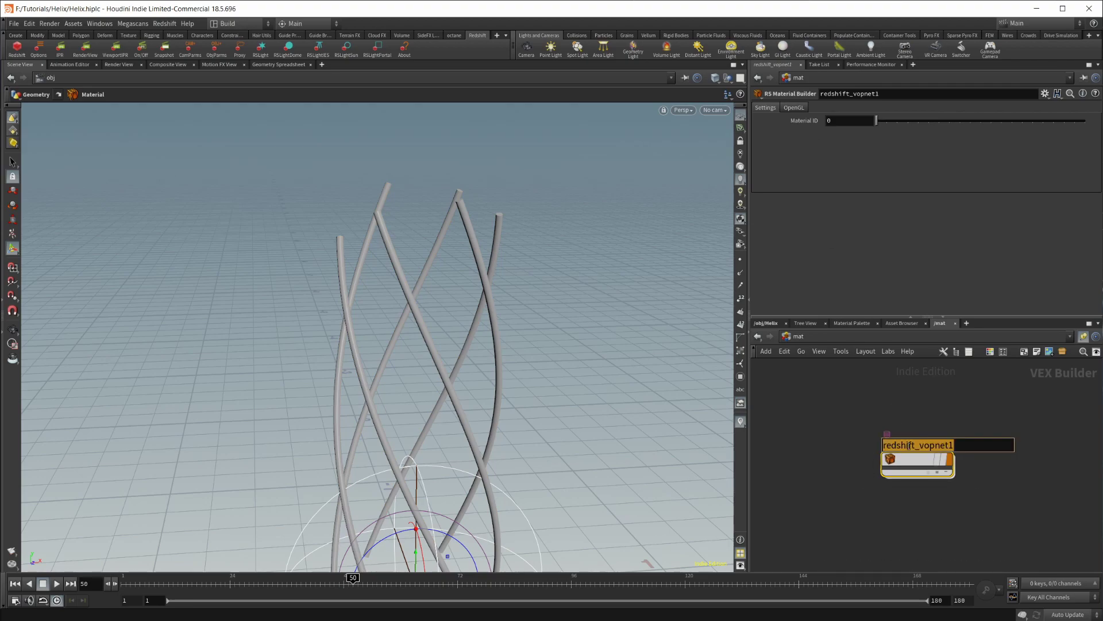
text(Wires)
key(Return)
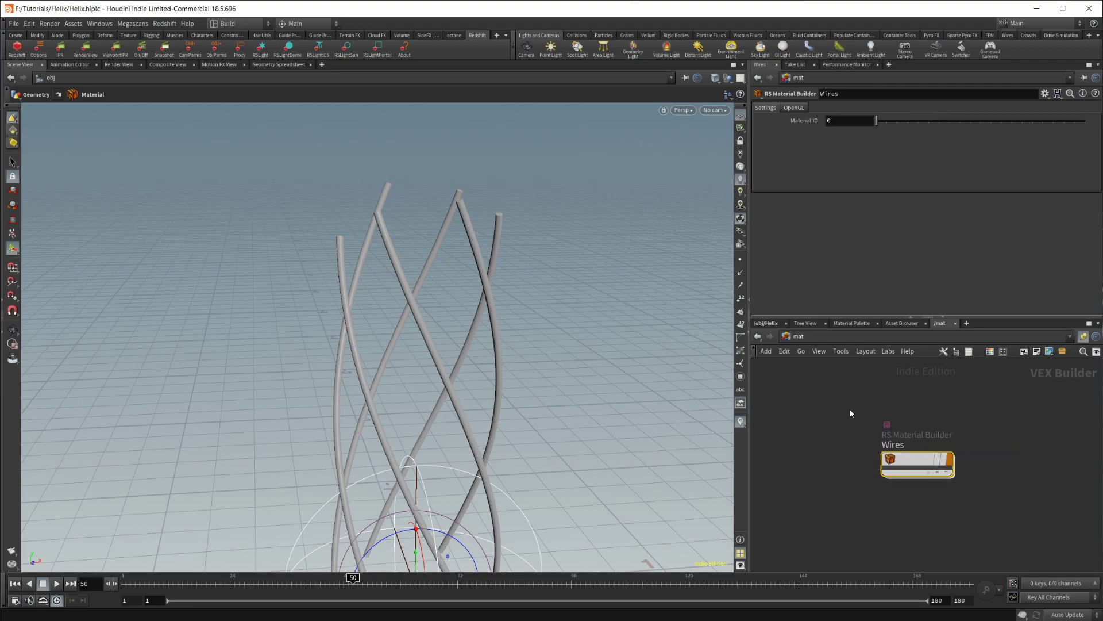
Set material1's Material field to /mat/Wires.
click(767, 325)
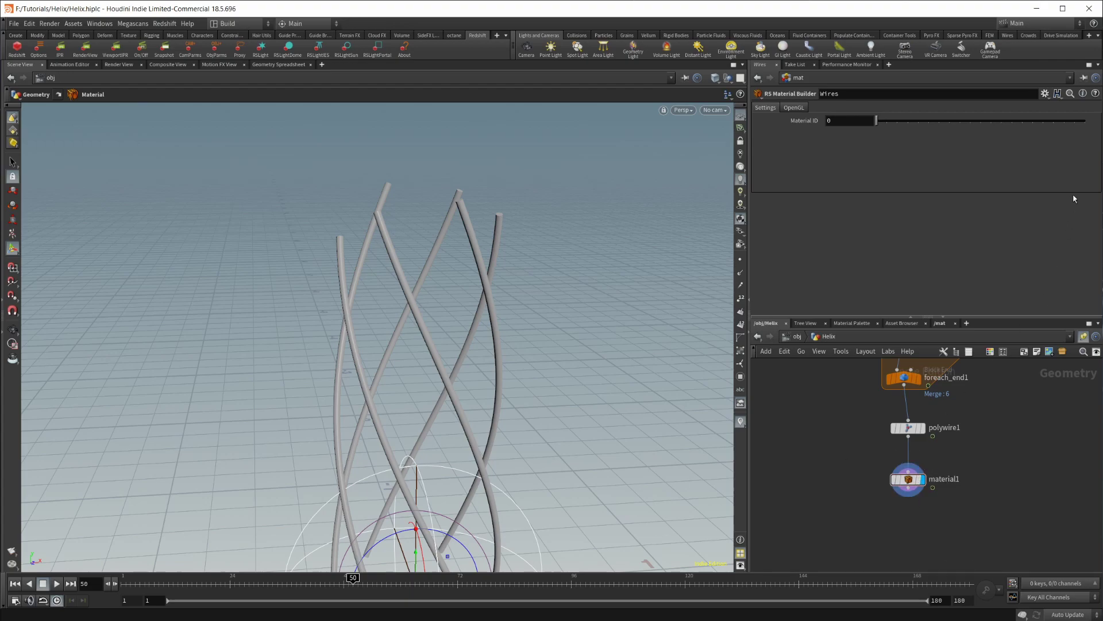
click(907, 479)
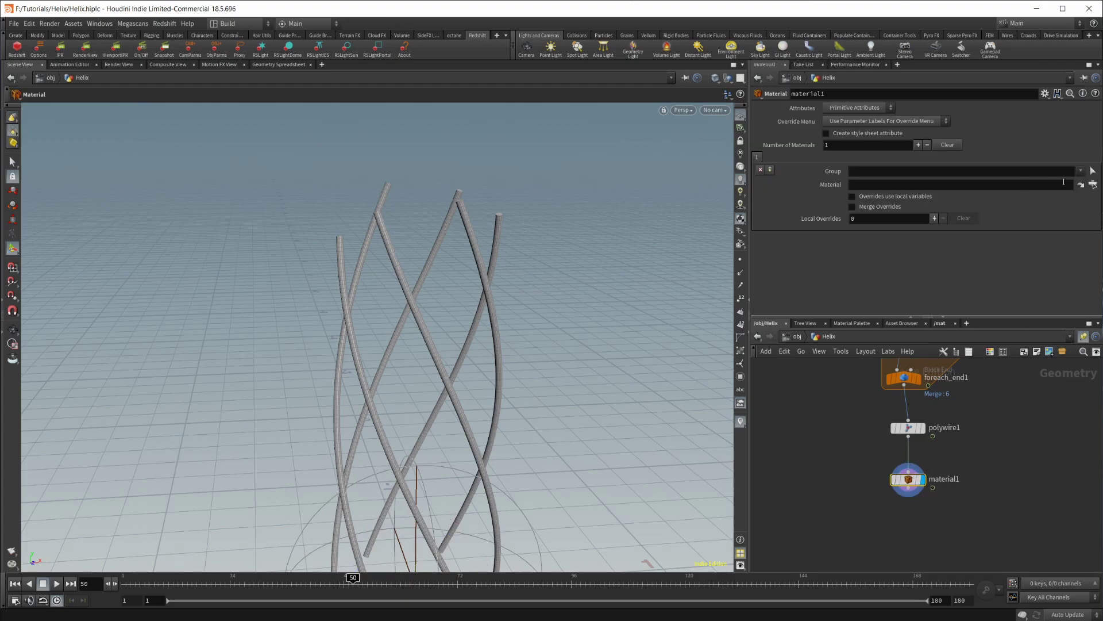
click(1093, 184)
click(1039, 121)
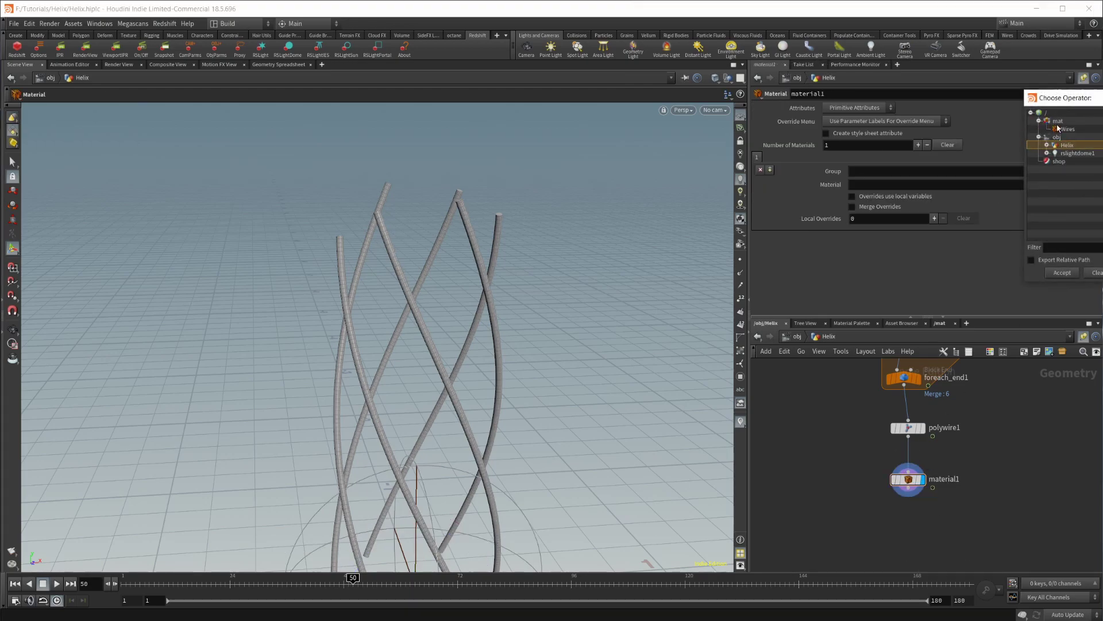
click(1066, 129)
click(1062, 273)
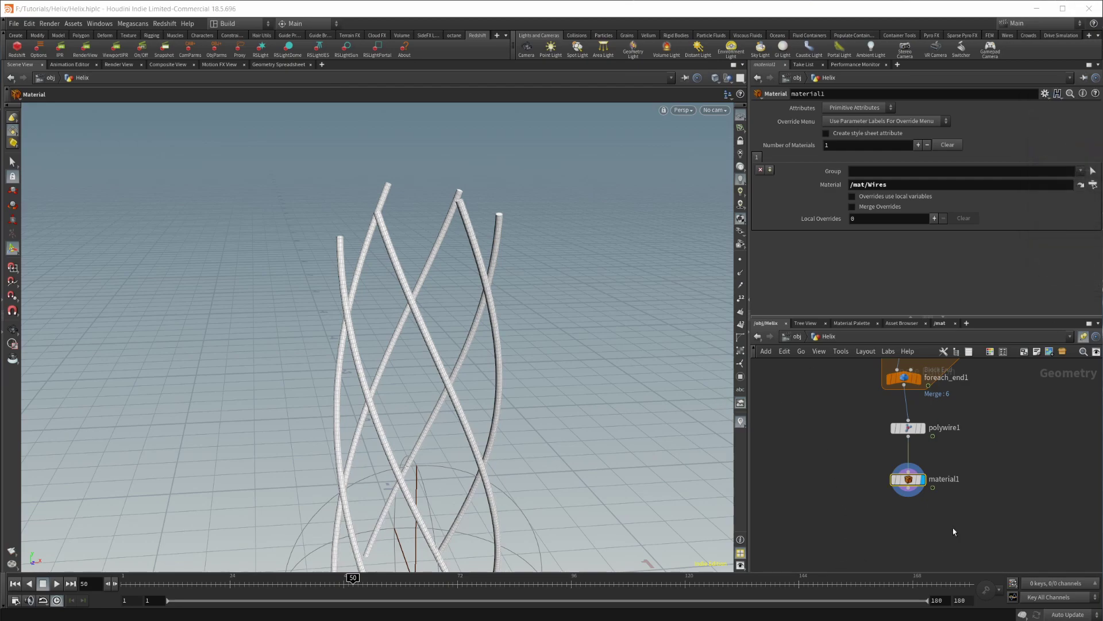
Set the Wires shader's diffuse colour to dark purple 0.149472, 0.0715174, 0.34.
click(940, 323)
double_click(891, 448)
click(862, 440)
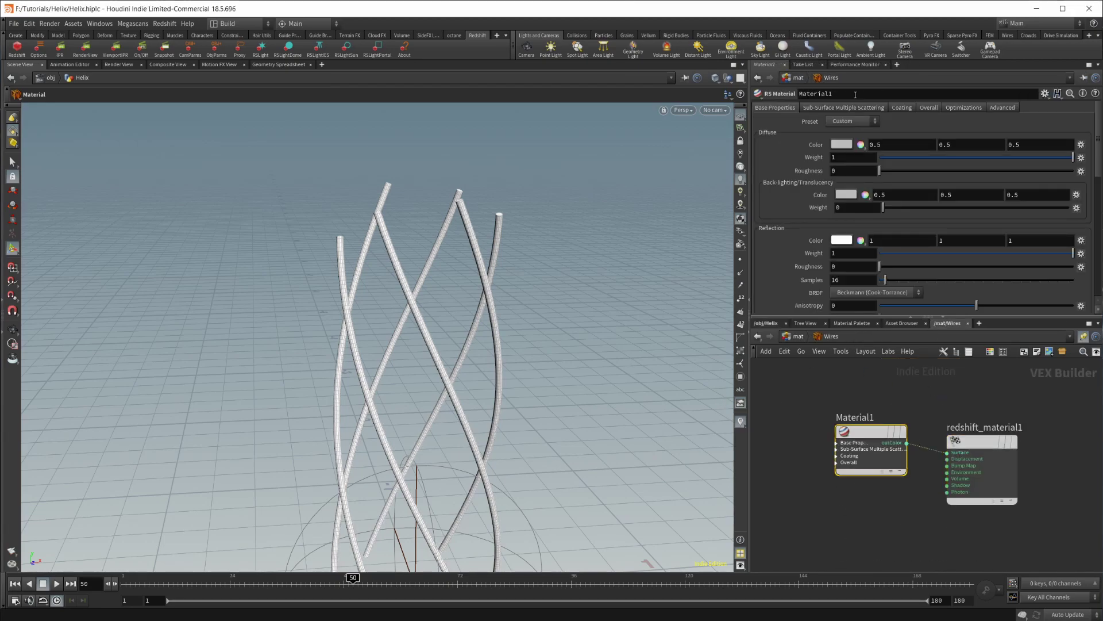
click(840, 145)
drag(829, 46, 528, 191)
drag(435, 273, 427, 300)
drag(618, 358, 595, 358)
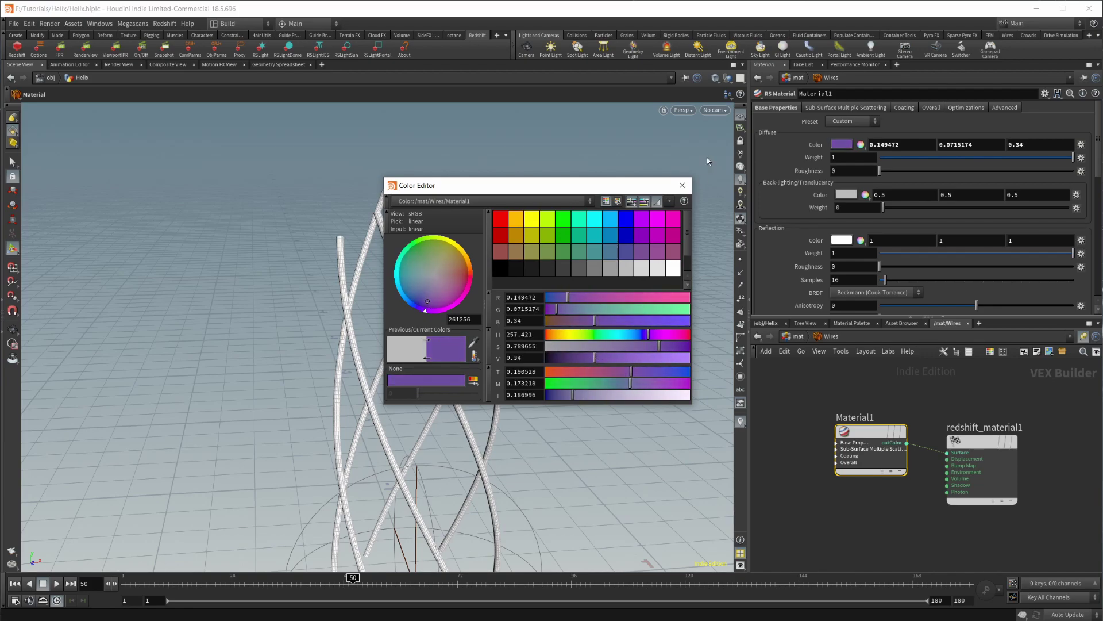
click(682, 185)
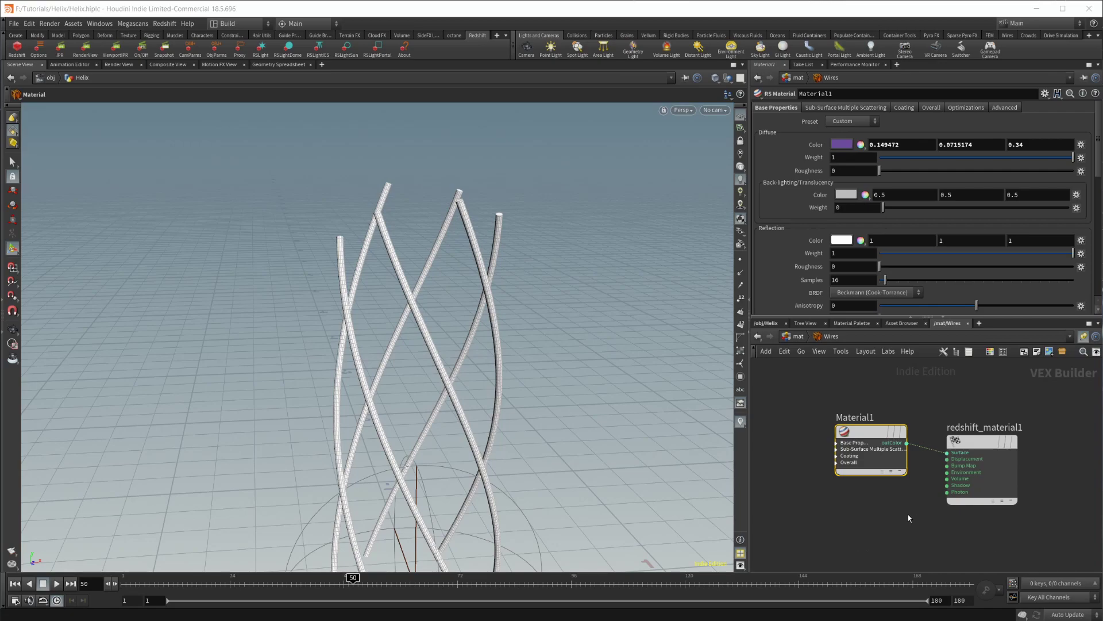
middle_drag(908, 516, 902, 448)
click(773, 325)
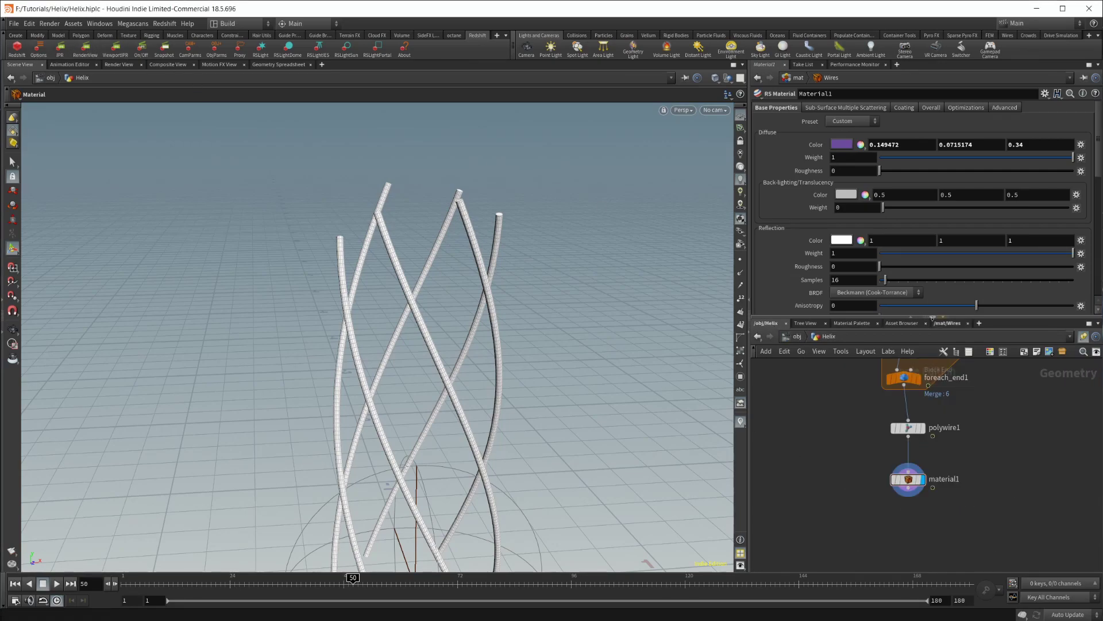
Create Redshift_ROP1 and Redshift_IPR1 in a new /out tab and save the scene.
click(979, 323)
click(994, 335)
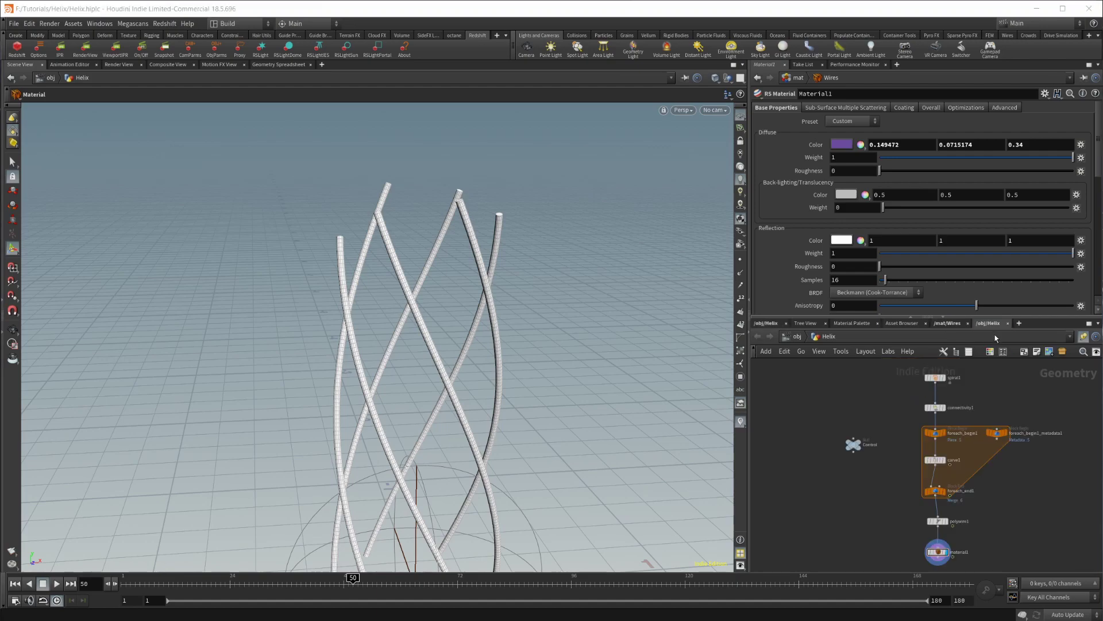
click(796, 335)
click(797, 336)
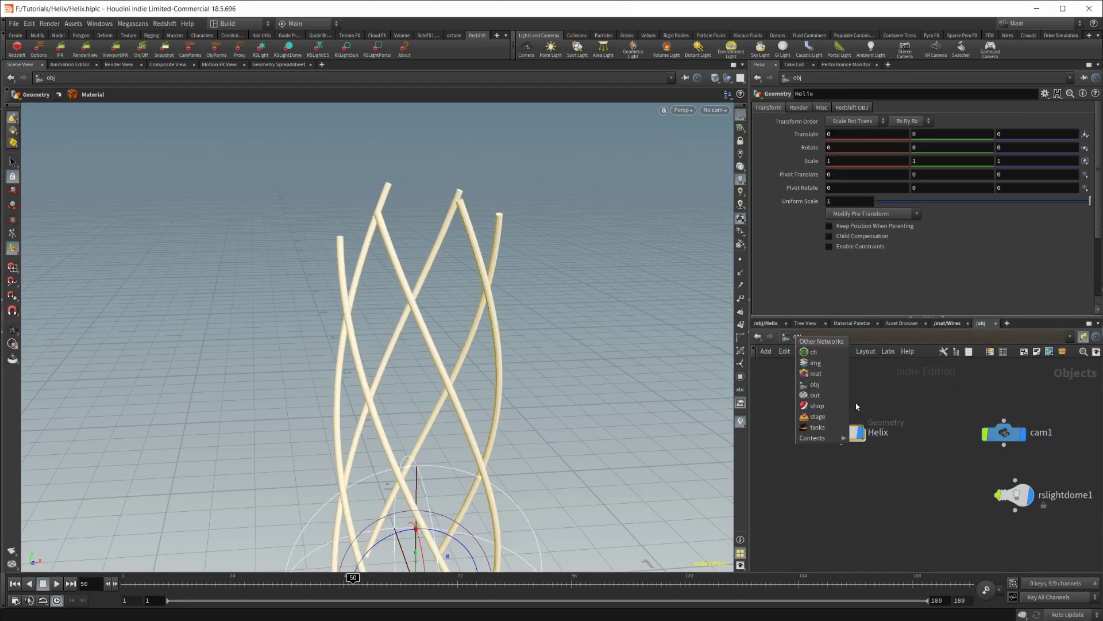
click(816, 395)
click(17, 51)
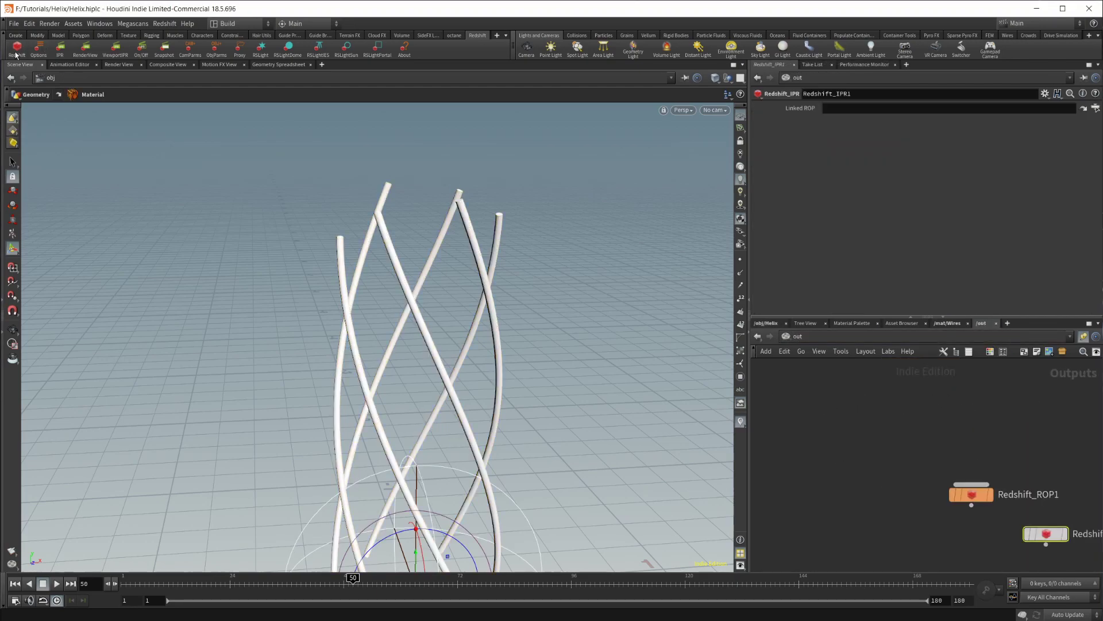
drag(1006, 487, 940, 501)
click(11, 23)
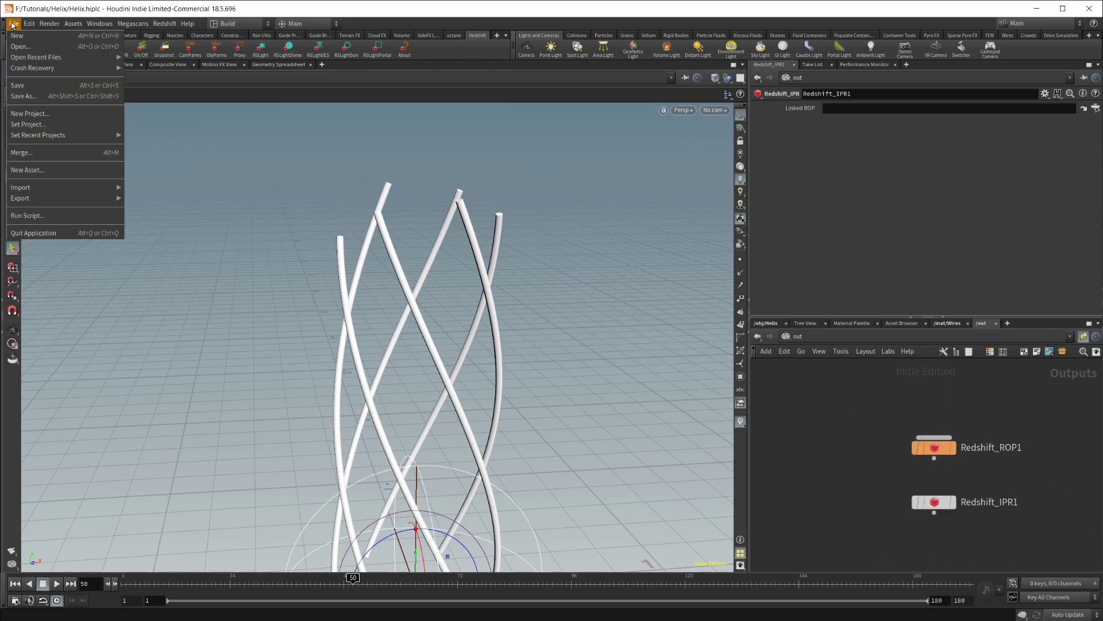
click(25, 87)
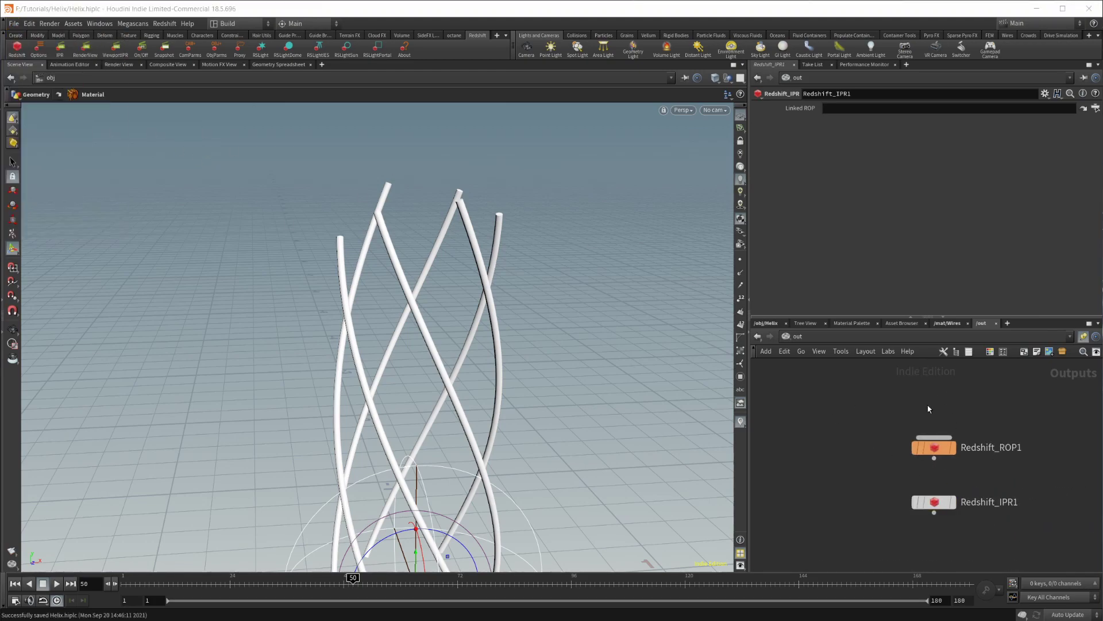
Switch Redshift_ROP1's Rendering Engine to RT with 64 progressive passes.
click(930, 451)
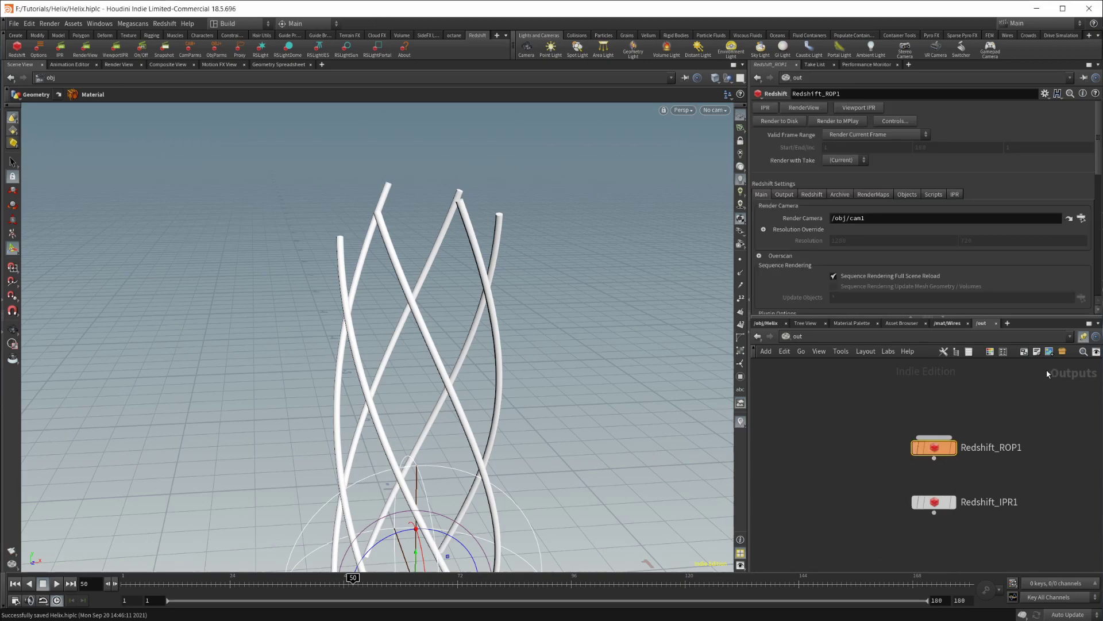
click(817, 195)
alt+right_drag(495, 352, 365, 468)
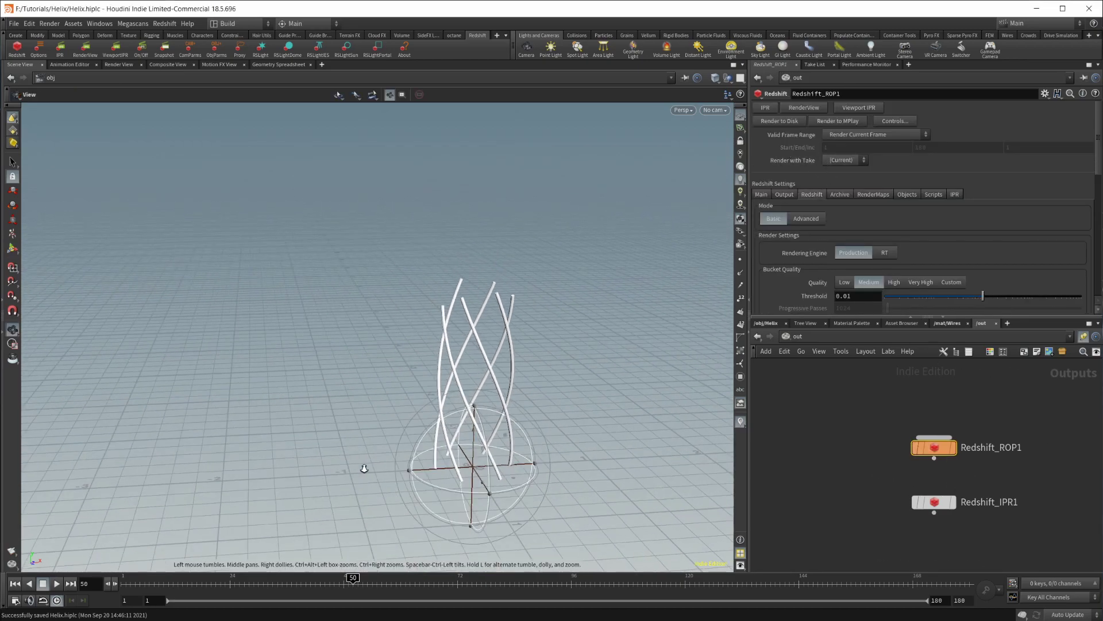
alt+drag(543, 414, 517, 402)
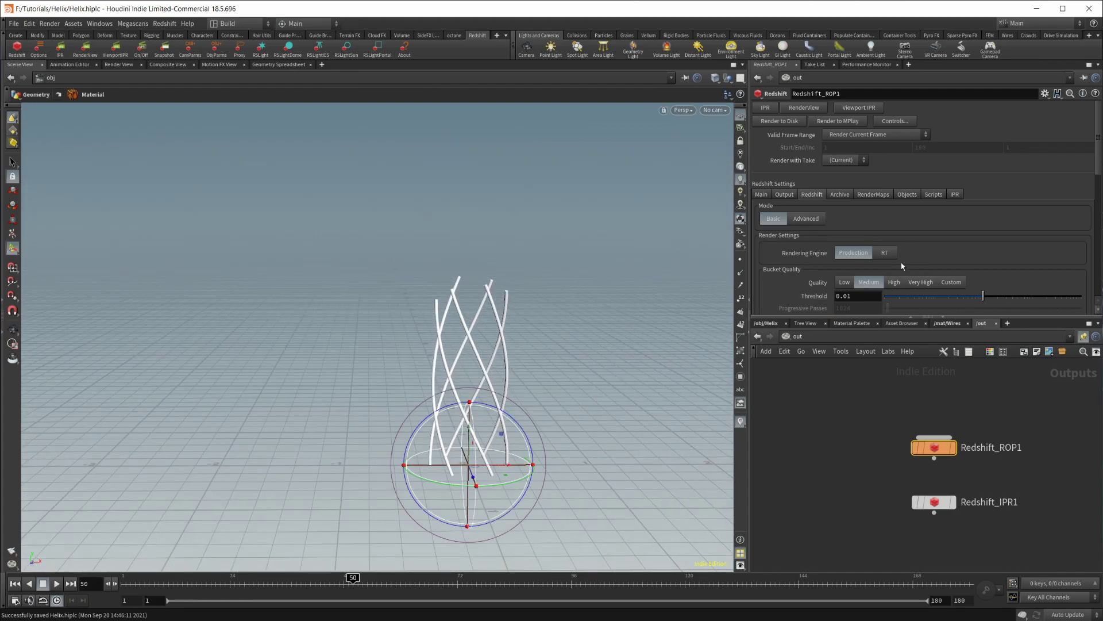
click(885, 252)
scroll(805, 265, down, 3)
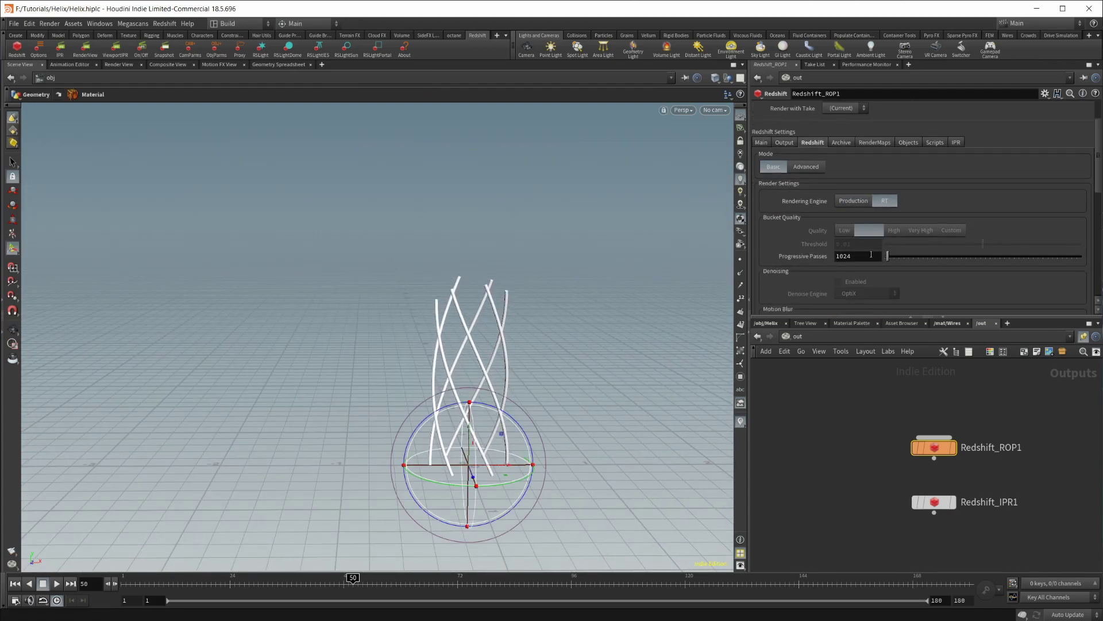
text(64)
key(Return)
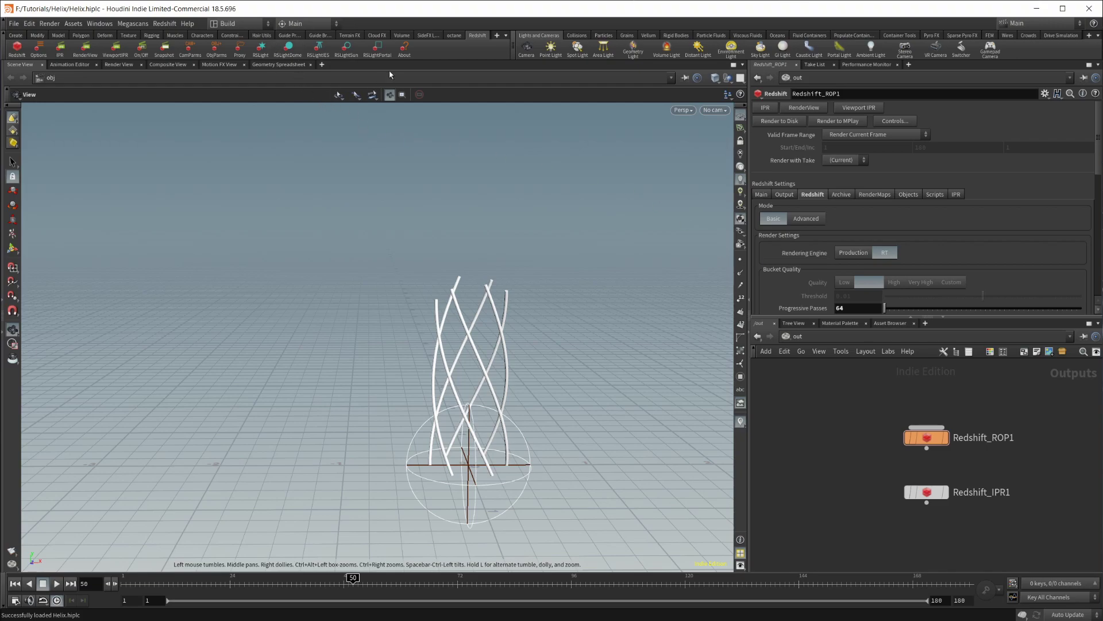
Render the helix in Redshift's Render View and move the window clear of the parameters.
click(87, 52)
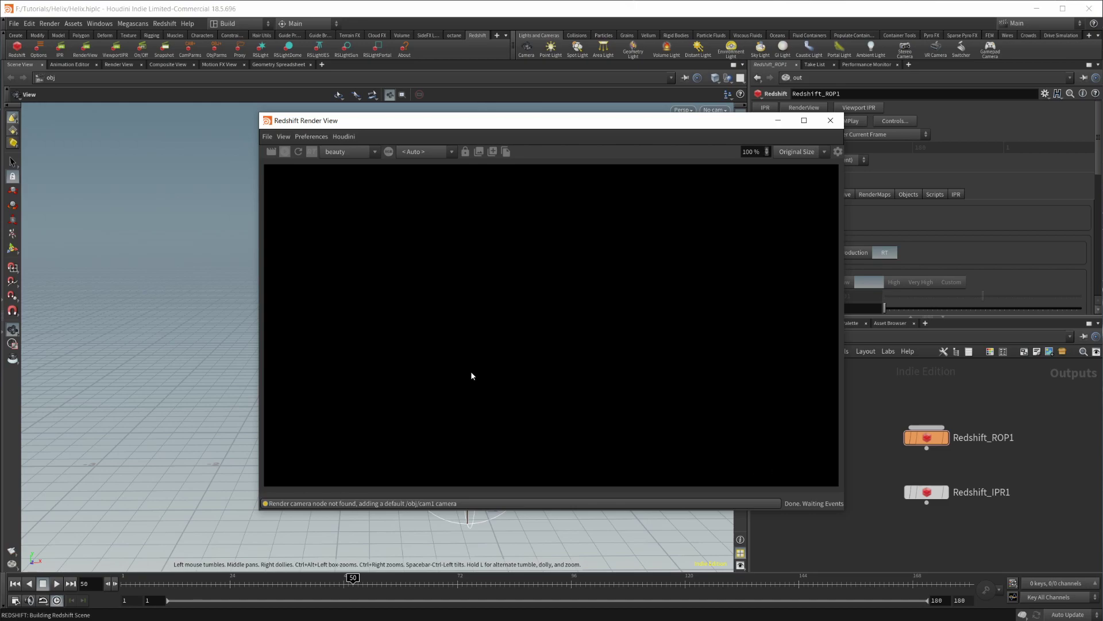
drag(844, 511, 920, 550)
drag(616, 115, 474, 54)
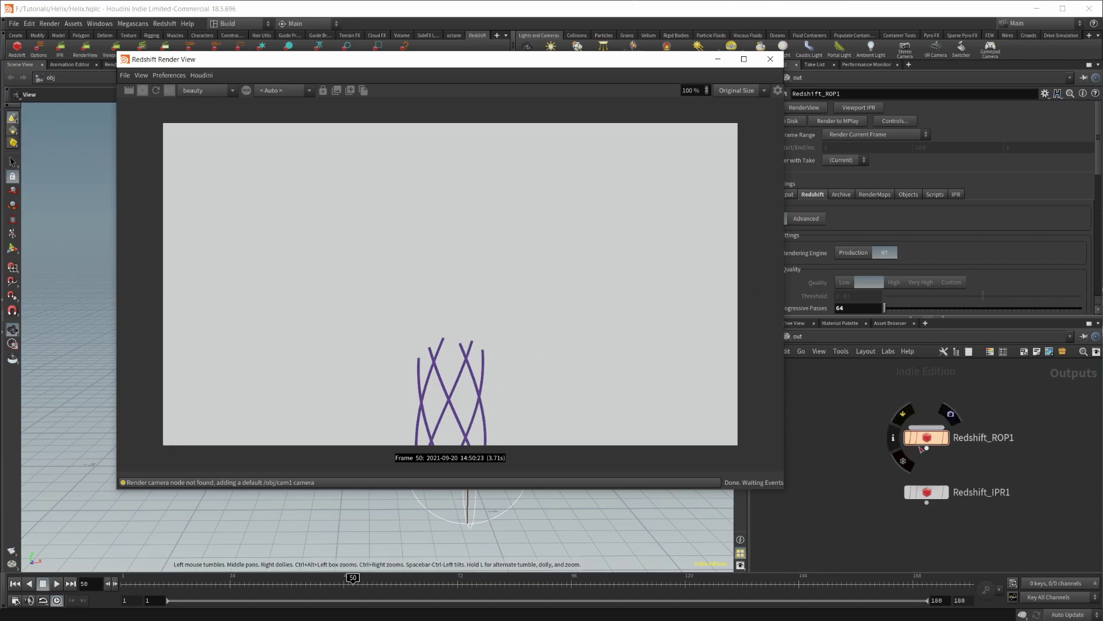
middle_drag(836, 414, 915, 417)
drag(618, 66, 462, 95)
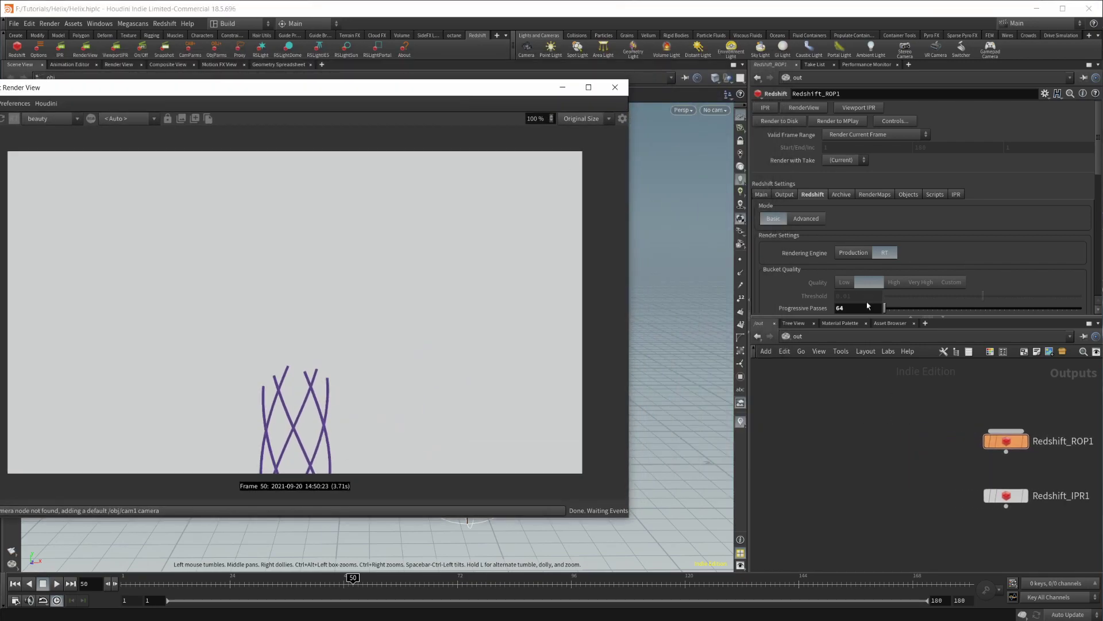
Add network pane tabs for /mat and /out.
click(812, 336)
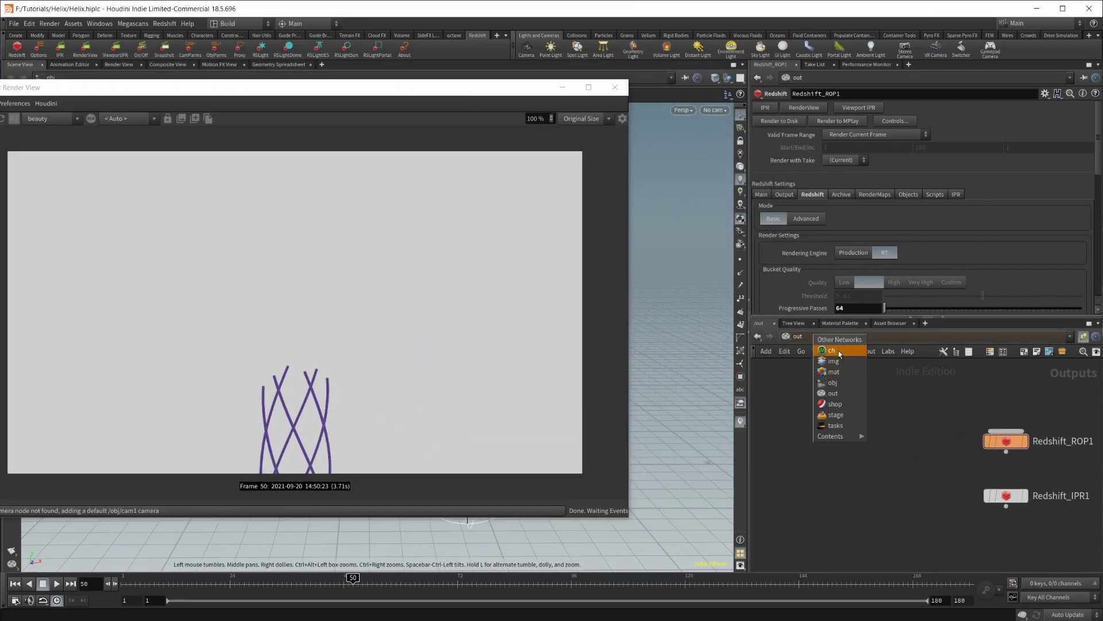
click(843, 385)
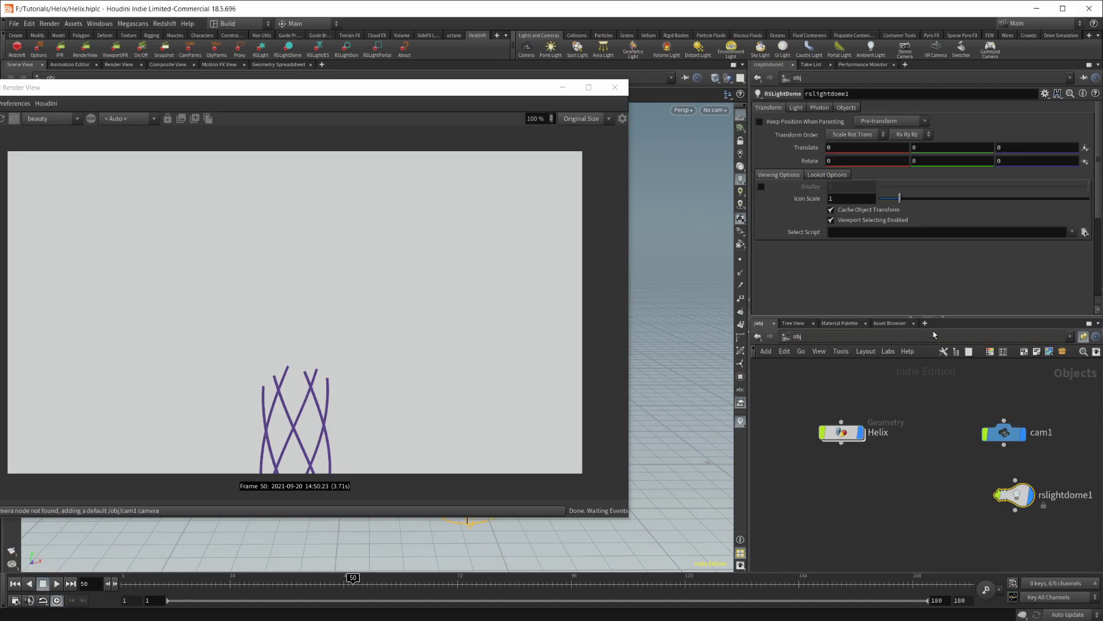
click(926, 323)
click(943, 333)
click(926, 337)
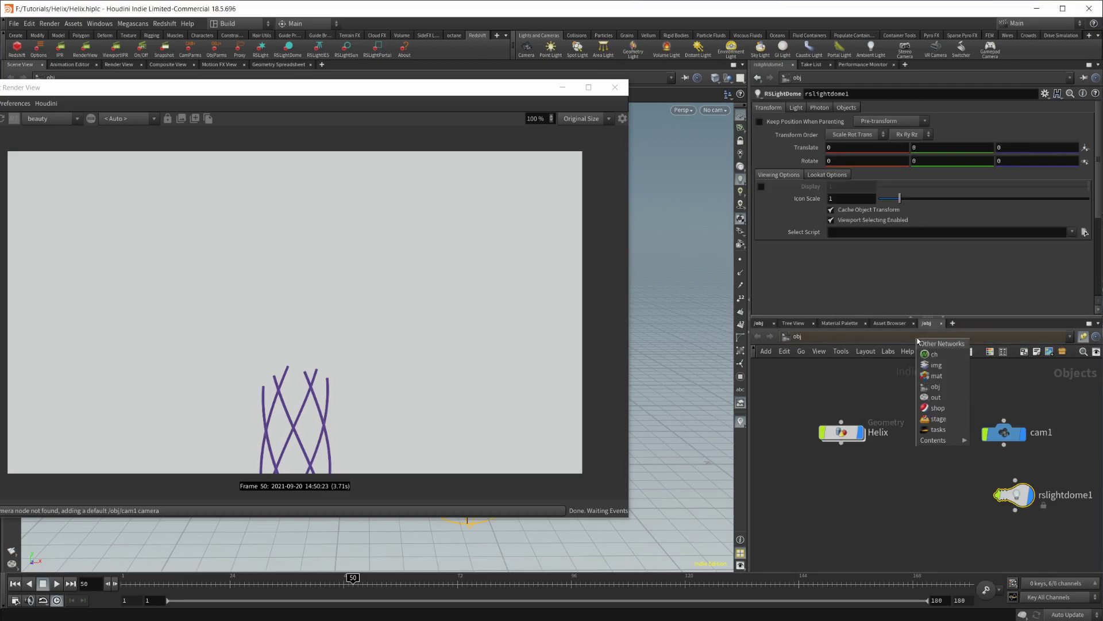
click(934, 374)
click(954, 323)
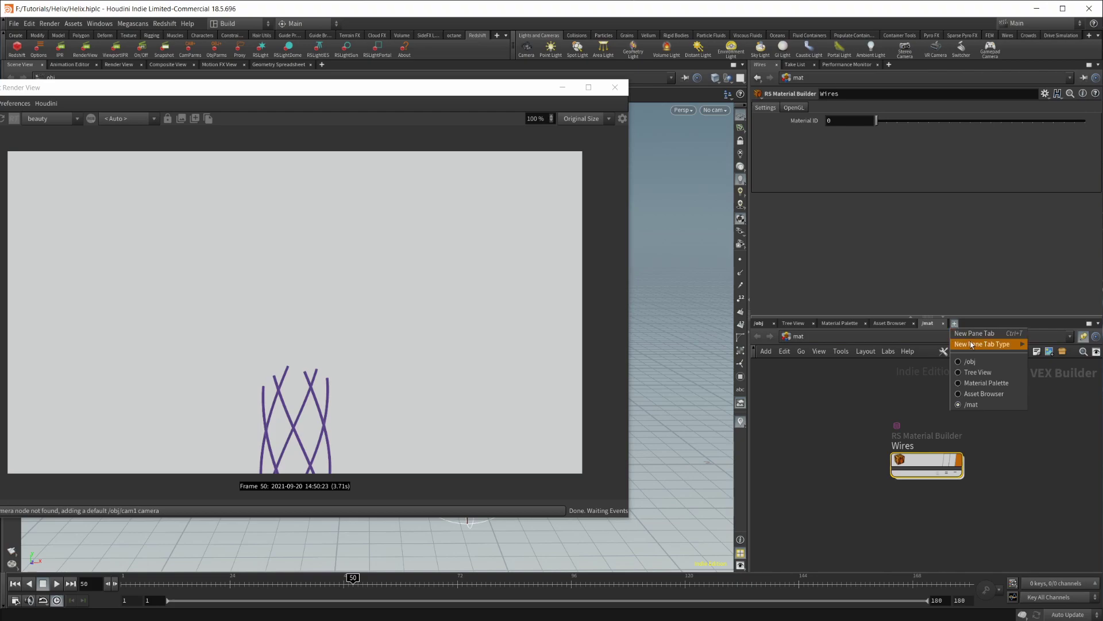
click(975, 333)
click(973, 335)
click(984, 394)
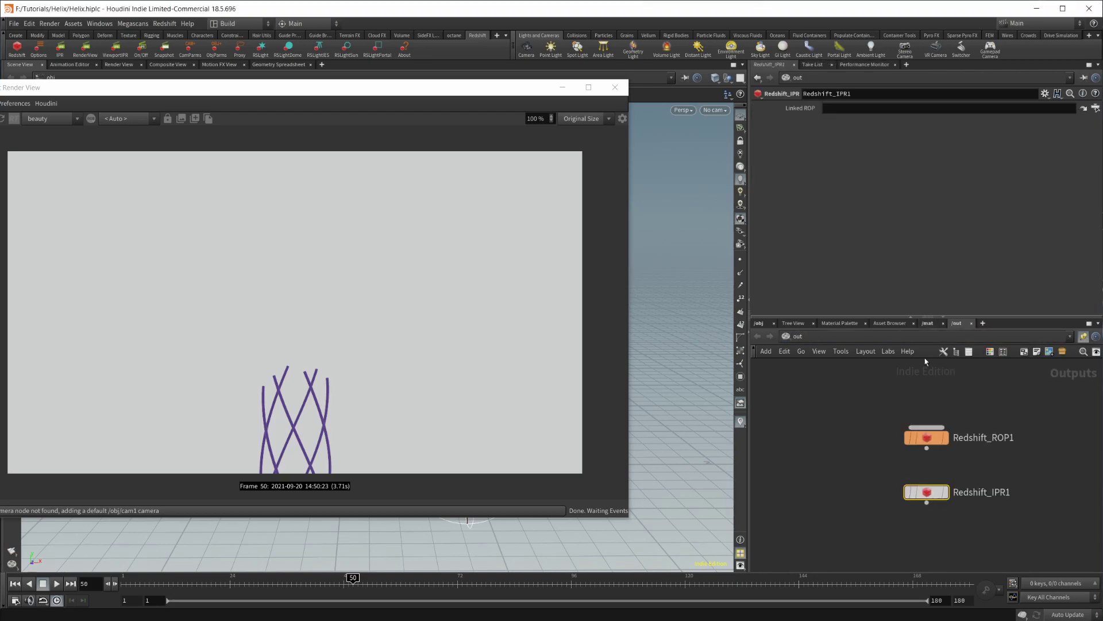
Back at /obj, show rslightdome1's Light parameters.
click(759, 323)
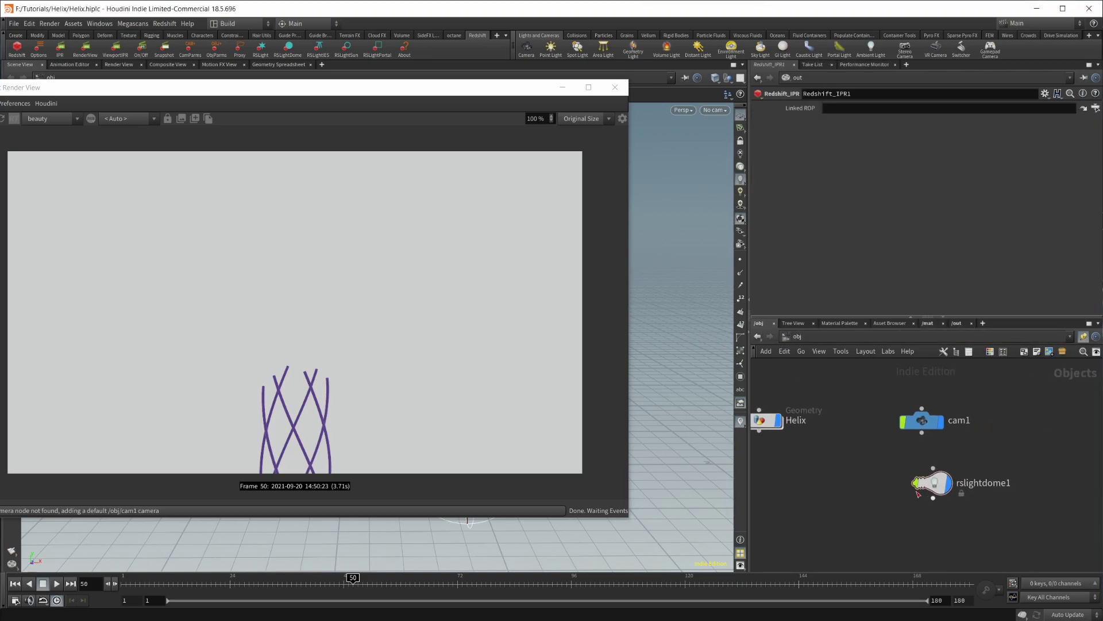
click(934, 487)
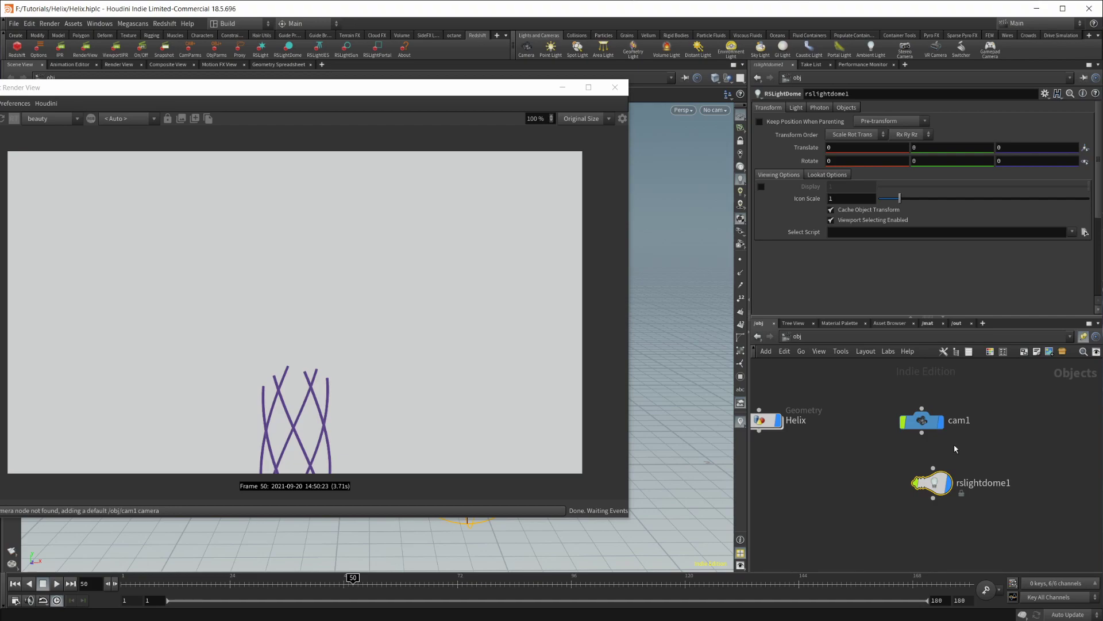
click(797, 108)
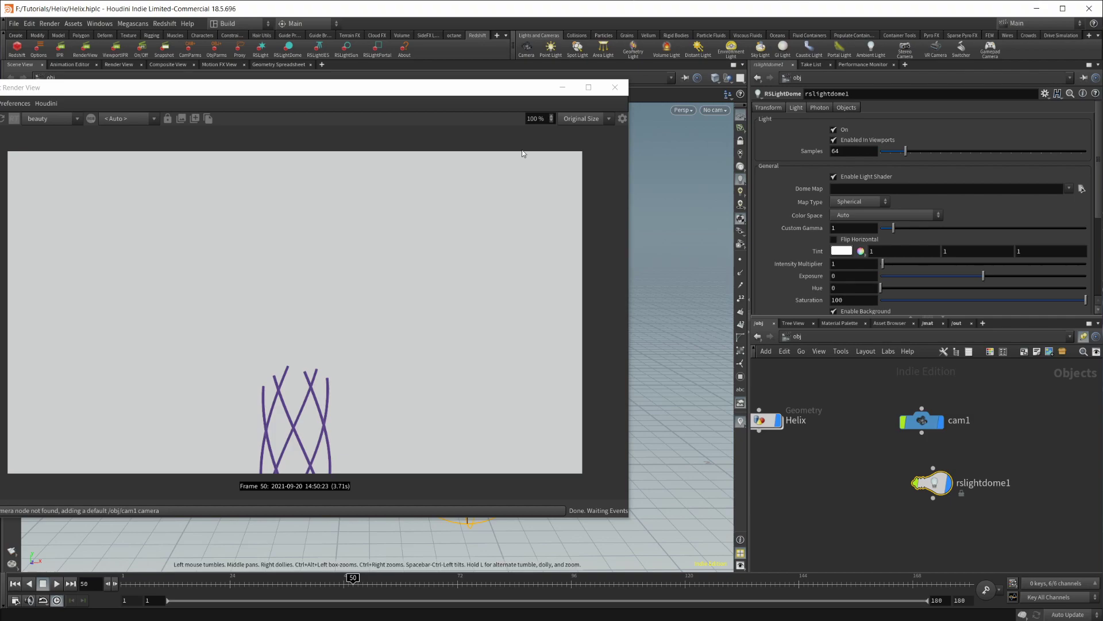
drag(474, 96, 539, 91)
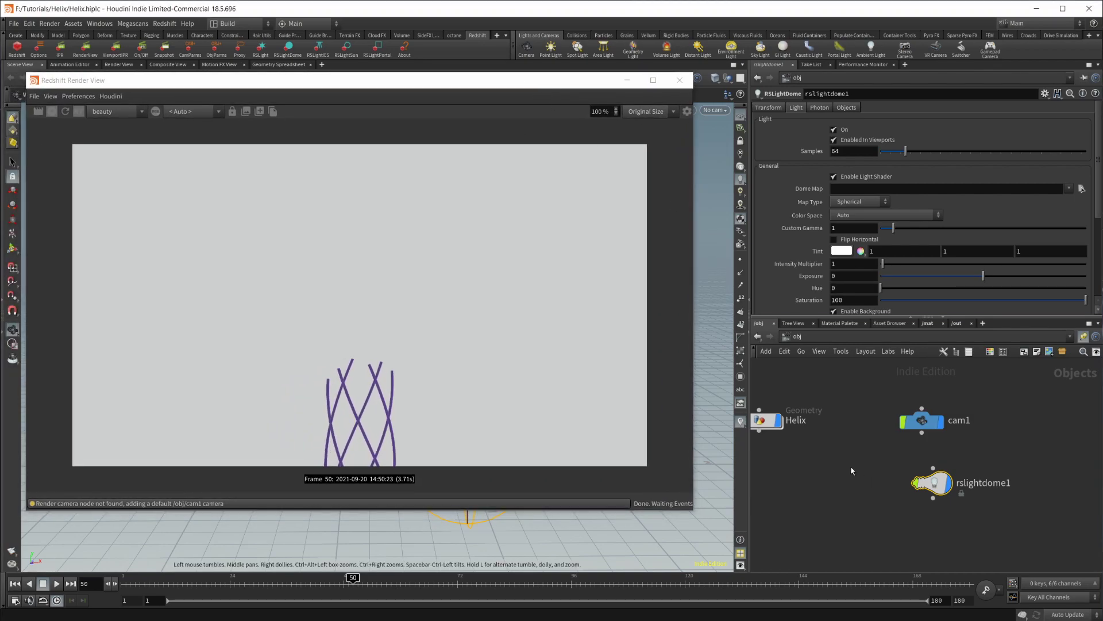
middle_drag(843, 475, 915, 458)
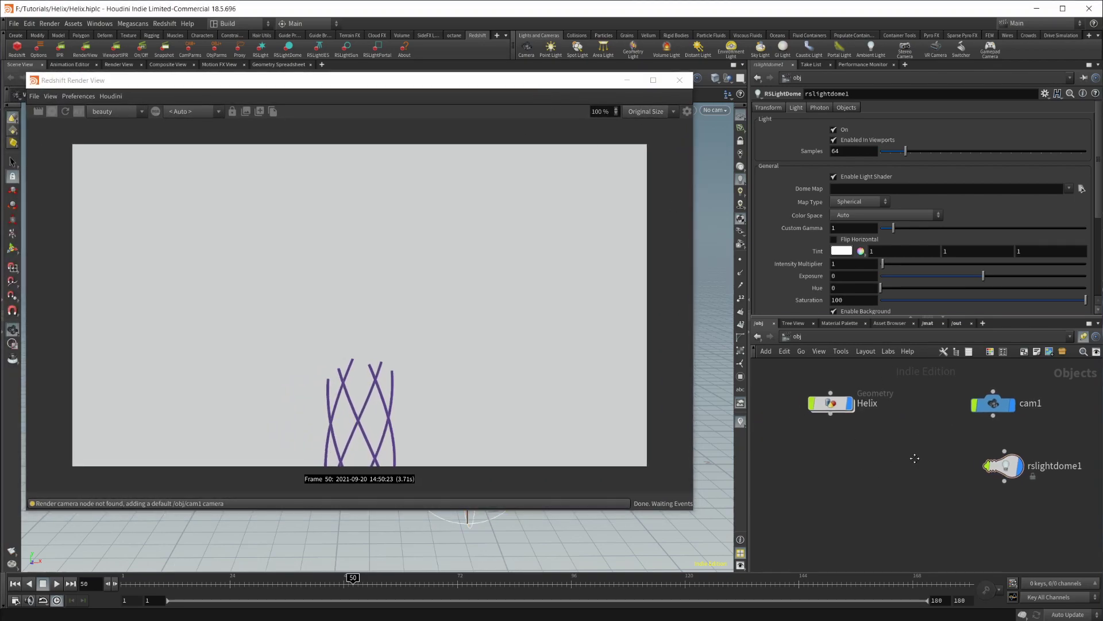
key(Tab)
Add an empty Geometry object below Helix and name it BG.
click(853, 461)
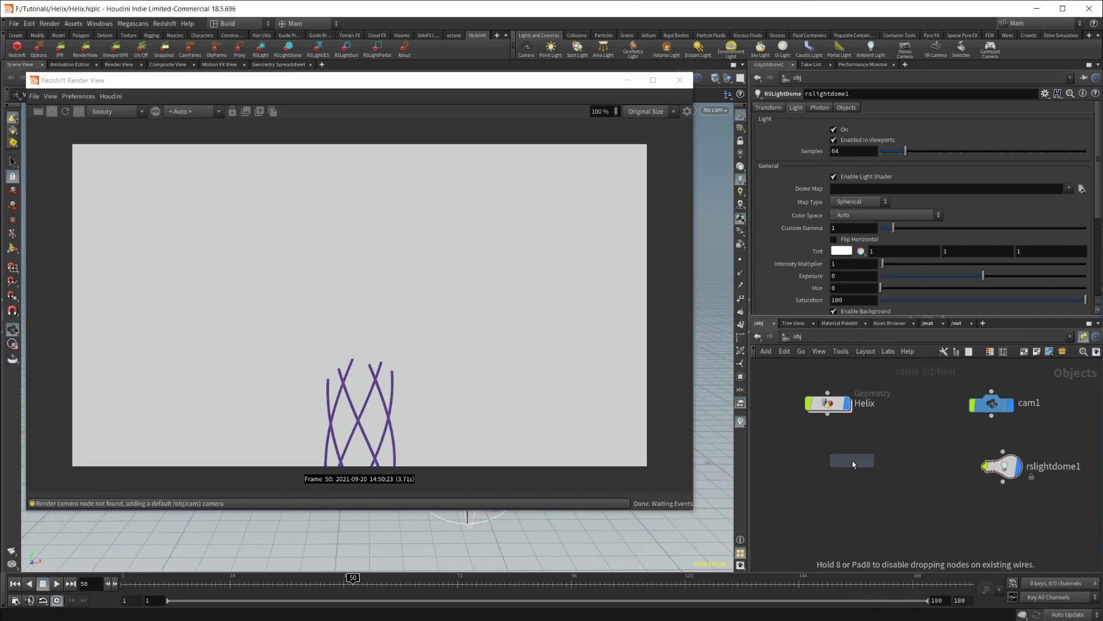
click(853, 460)
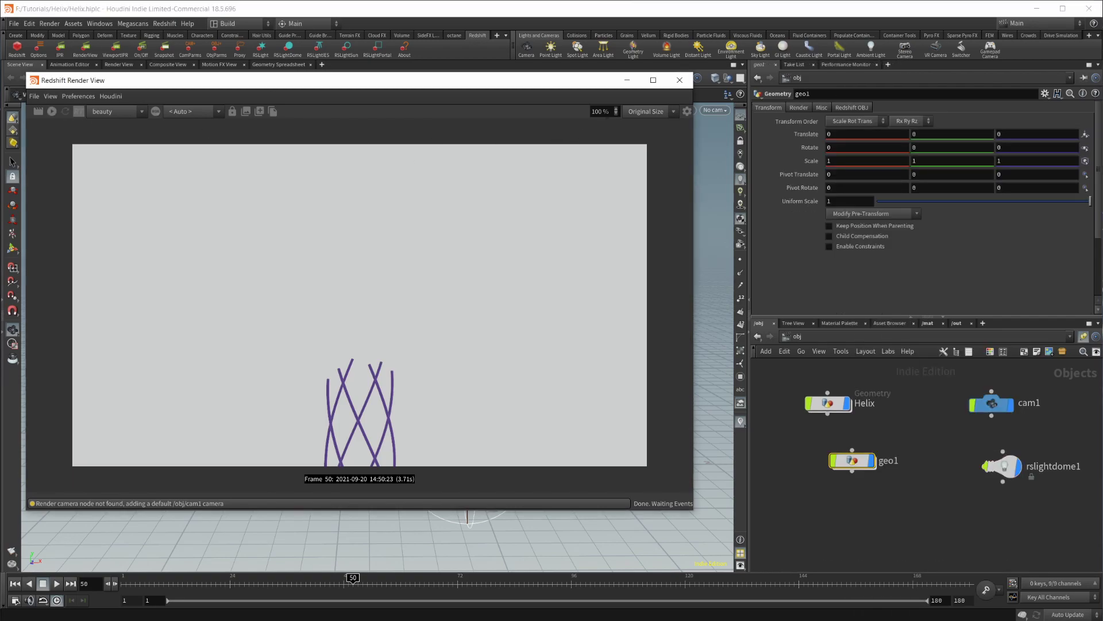
click(627, 80)
drag(898, 464, 873, 481)
double_click(873, 478)
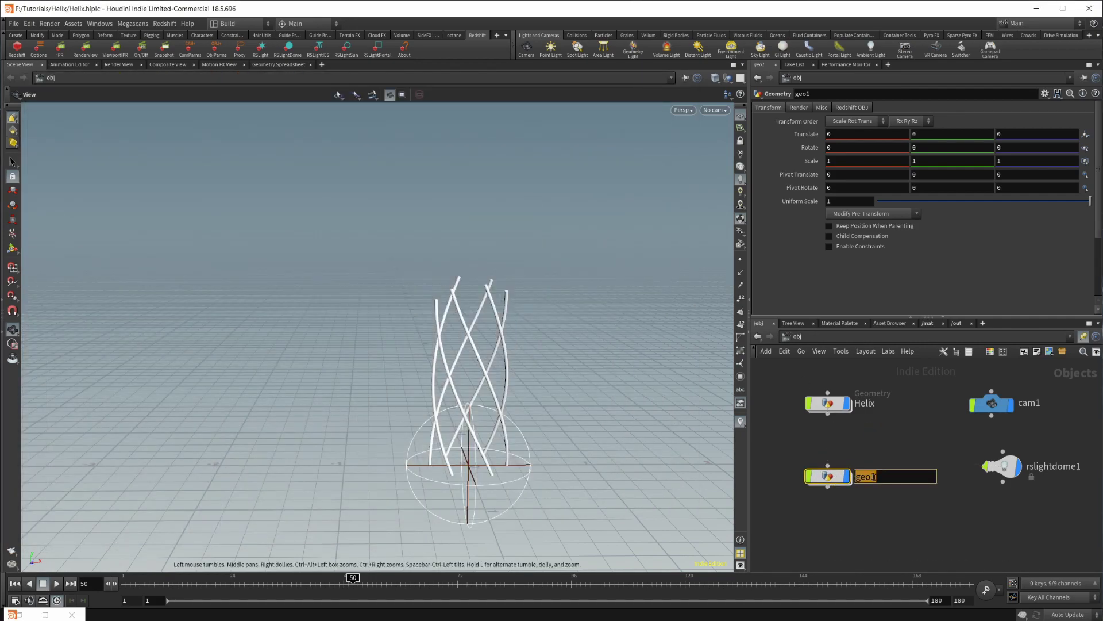
text(BG)
key(Return)
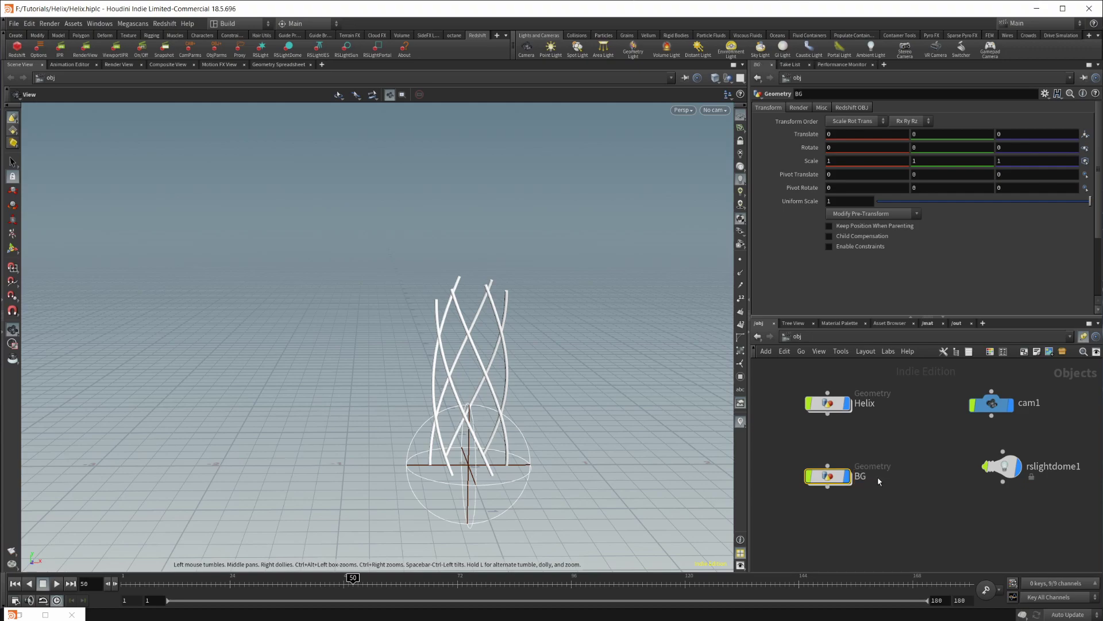
Inside BG, add a Grid node.
double_click(835, 473)
key(Tab)
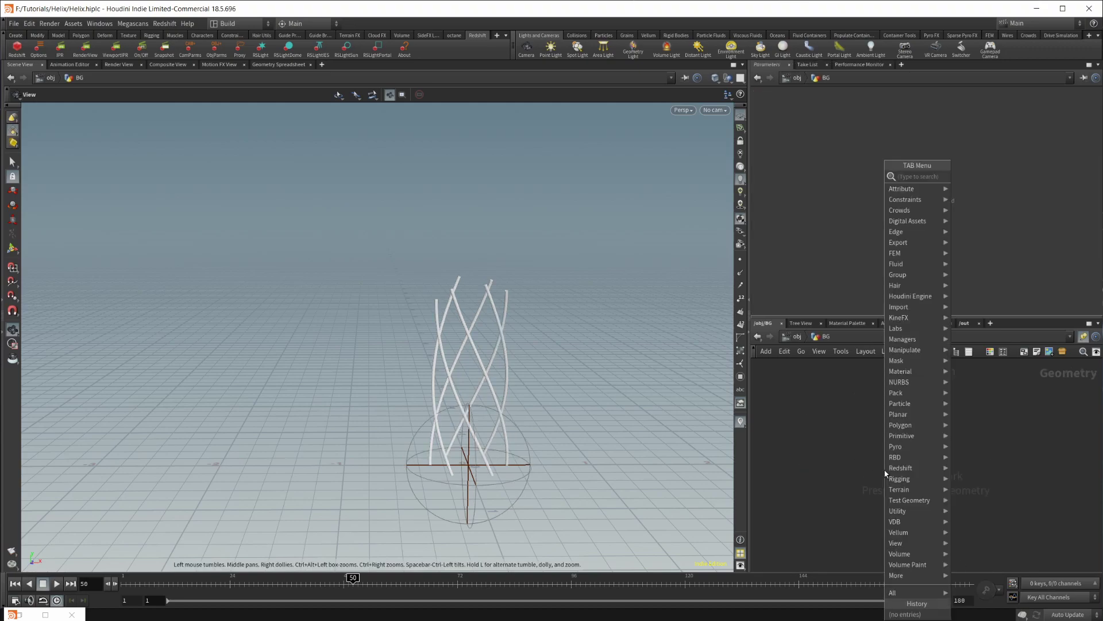
text(grid)
key(Return)
click(884, 469)
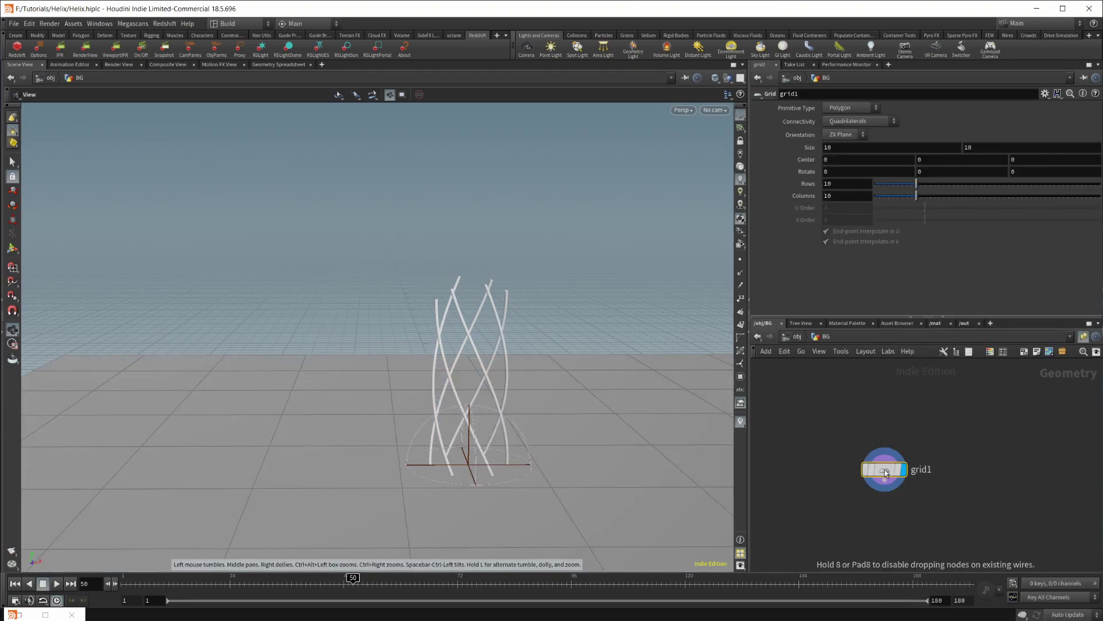
Stand grid1 upright with Rotate X 90 and push it back to Center Z -0.79.
drag(932, 161, 723, 169)
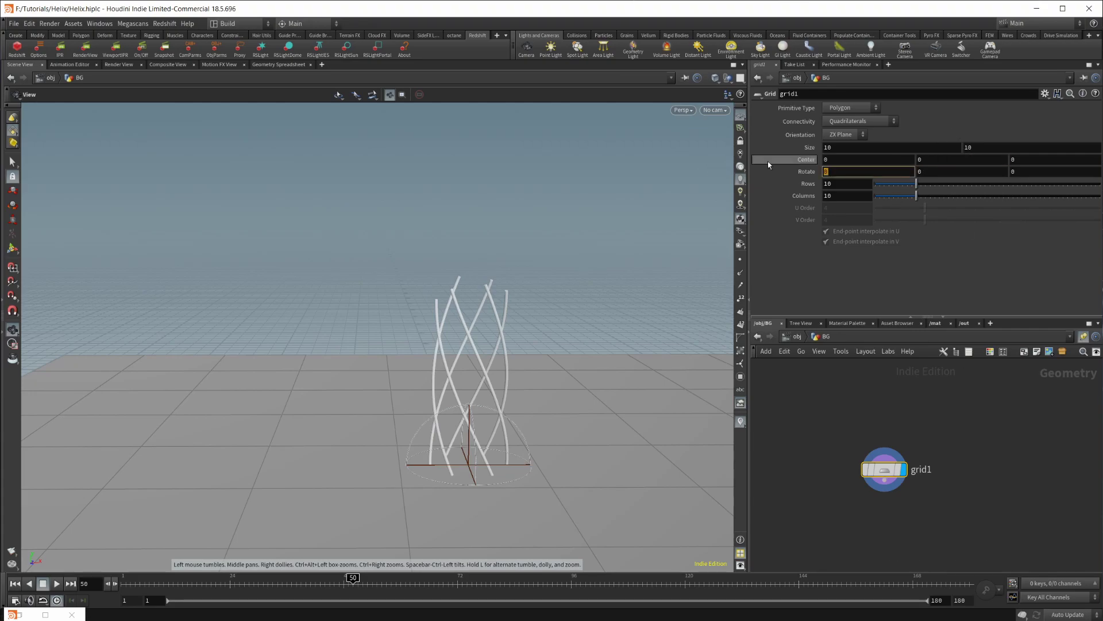
key(Tab)
key(Tab)
text(90)
key(Return)
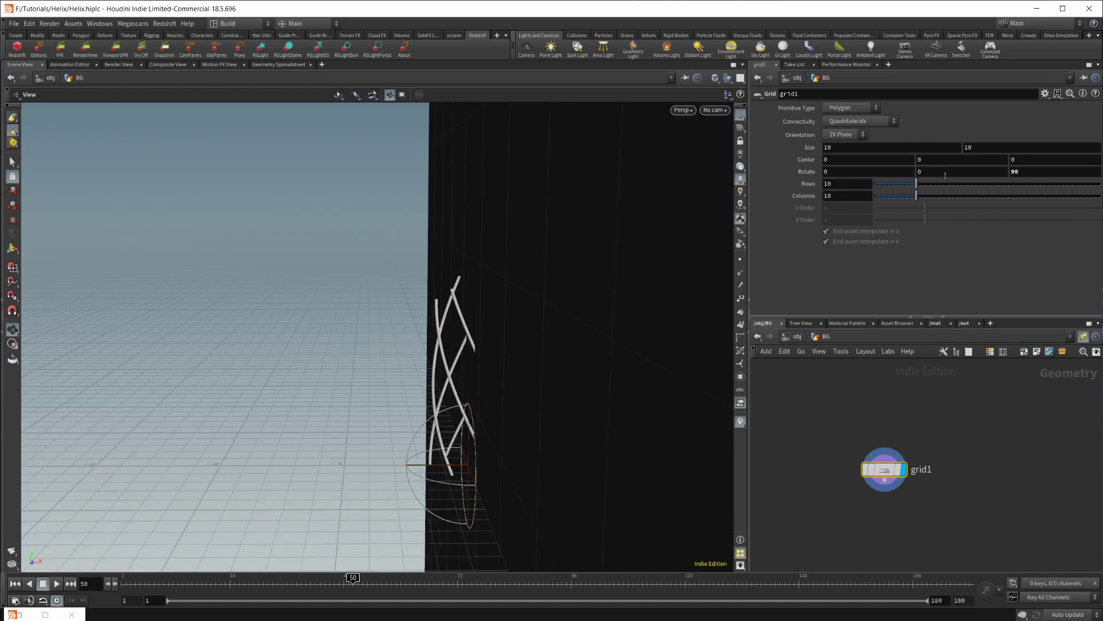
key(ctrl+z)
click(826, 172)
text(9)
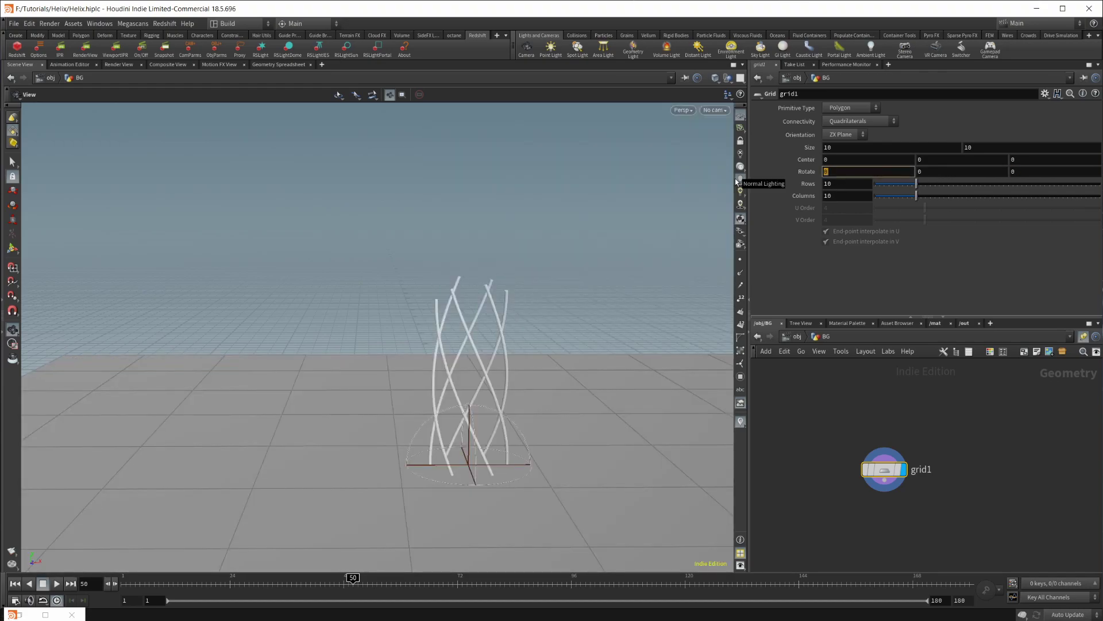
text(0)
key(Return)
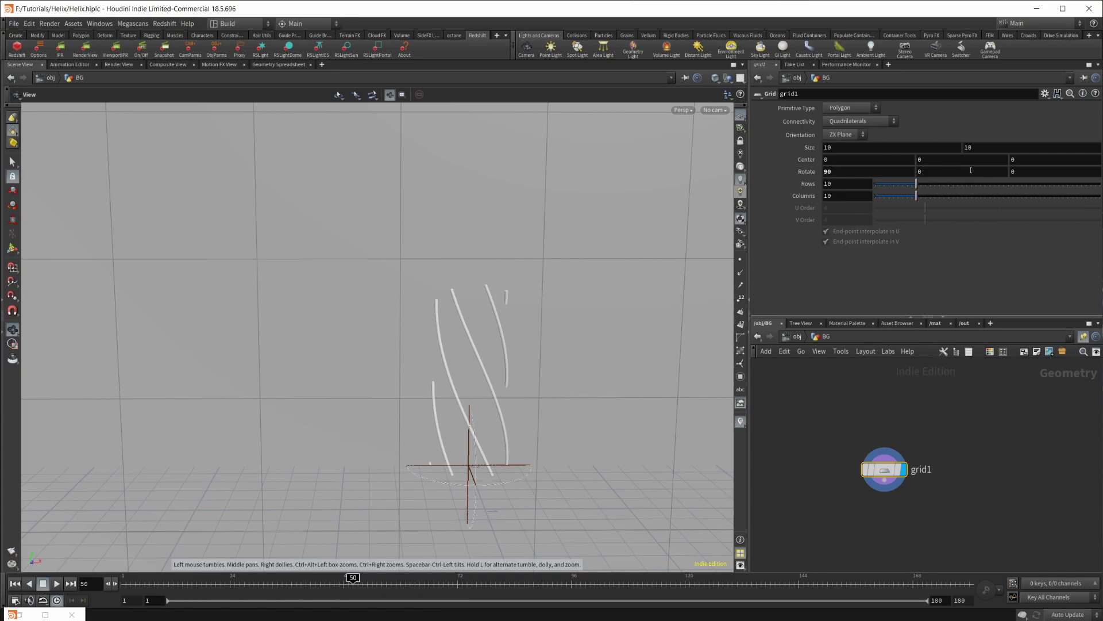
middle_drag(882, 173, 662, 227)
key(ctrl+z)
drag(504, 435, 580, 405)
key(Tab)
Add a Material node under the grid and duplicate the Wires material in /mat as BG.
text(mat)
key(Return)
key(Return)
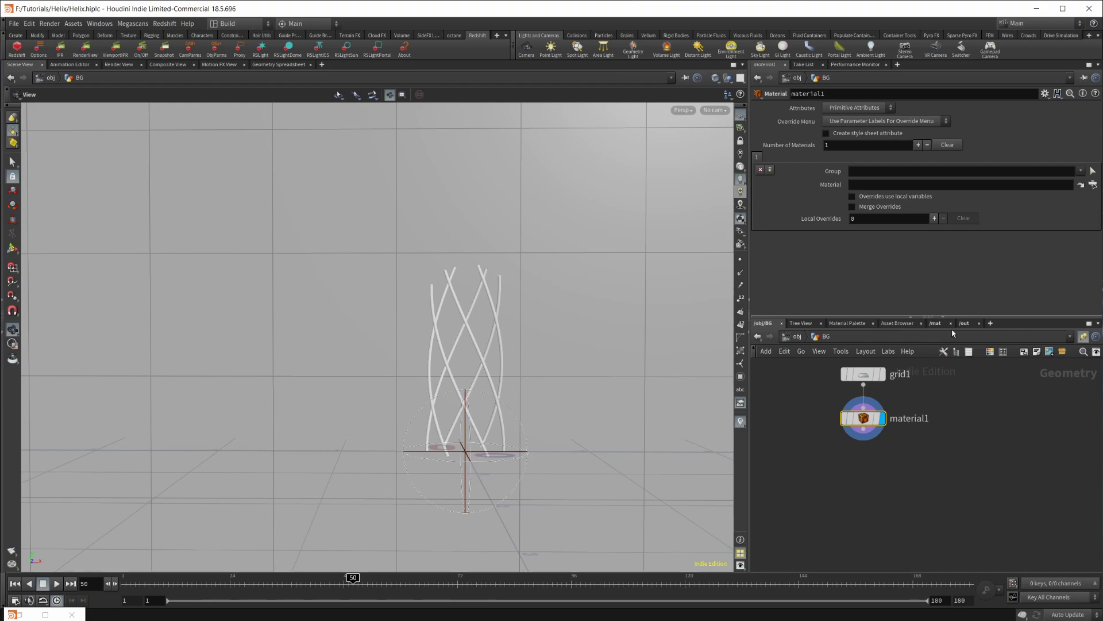
click(935, 323)
mouse_move(936, 465)
mouse_down()
mouse_move(936, 419)
mouse_move(923, 490)
mouse_move(934, 487)
mouse_up()
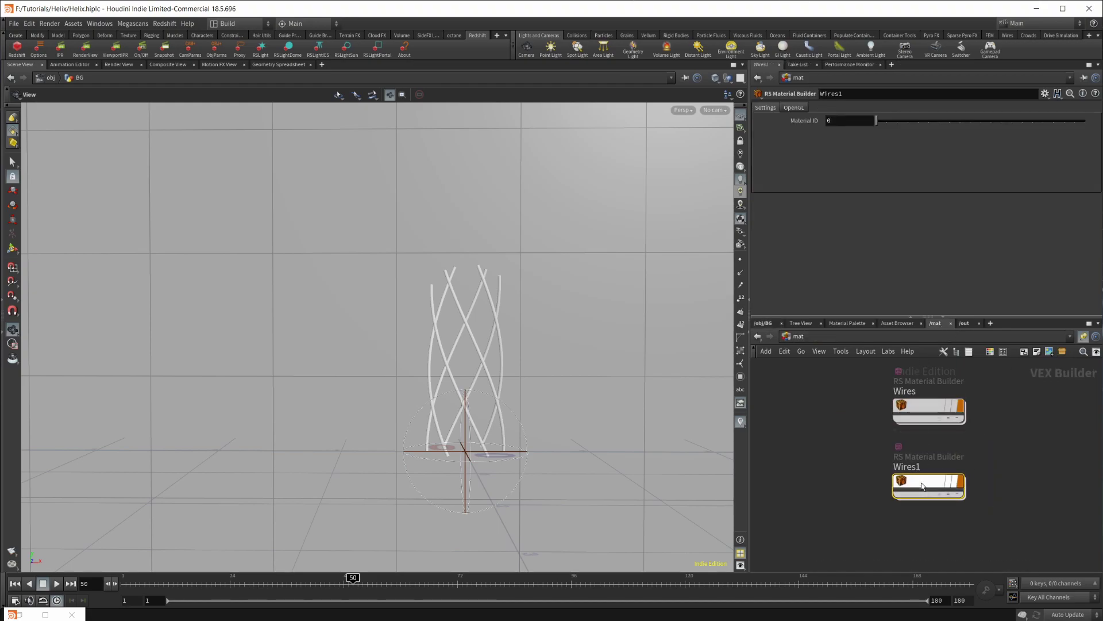
double_click(918, 467)
text(BG)
key(Return)
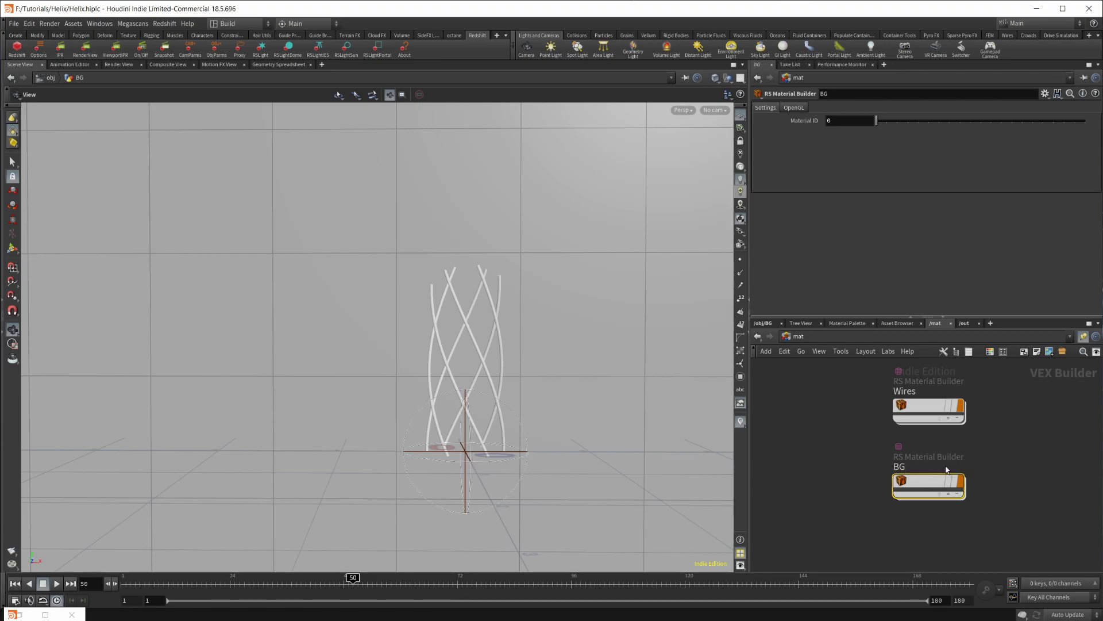
Assign /mat/BG to the backdrop grid's material node and show the material networks.
click(763, 323)
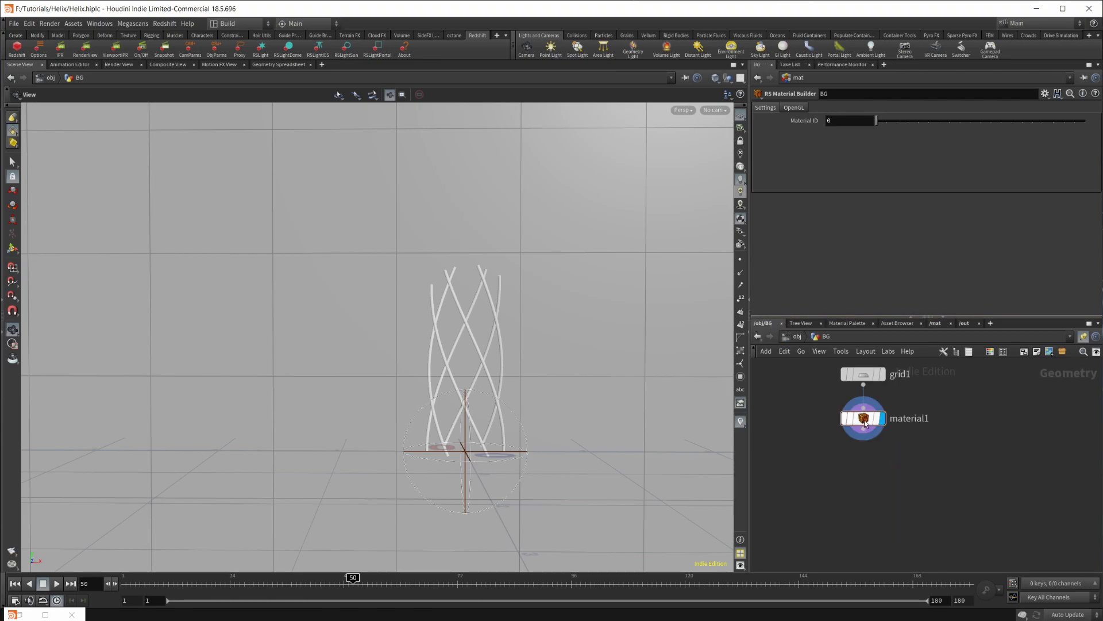
click(865, 420)
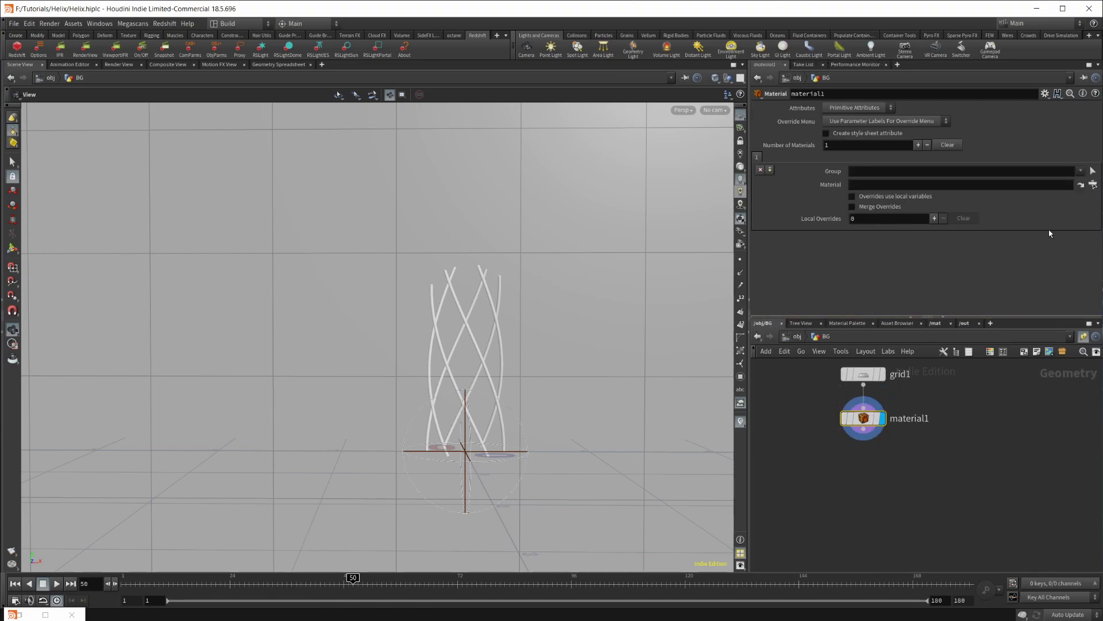
click(1093, 186)
click(1042, 122)
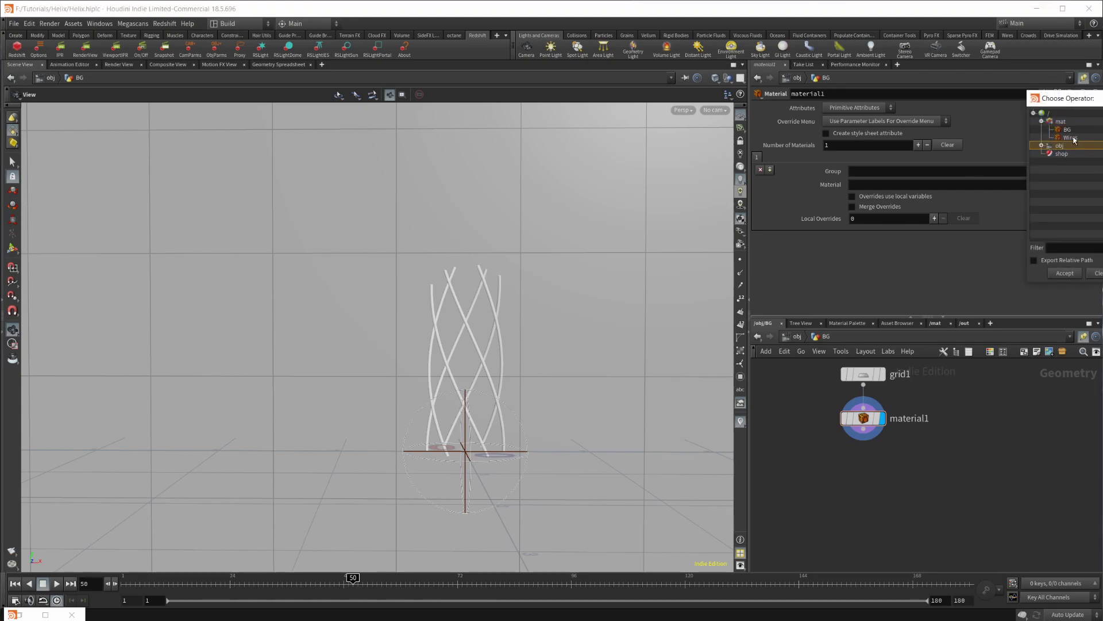
click(1072, 138)
click(1067, 129)
click(1065, 273)
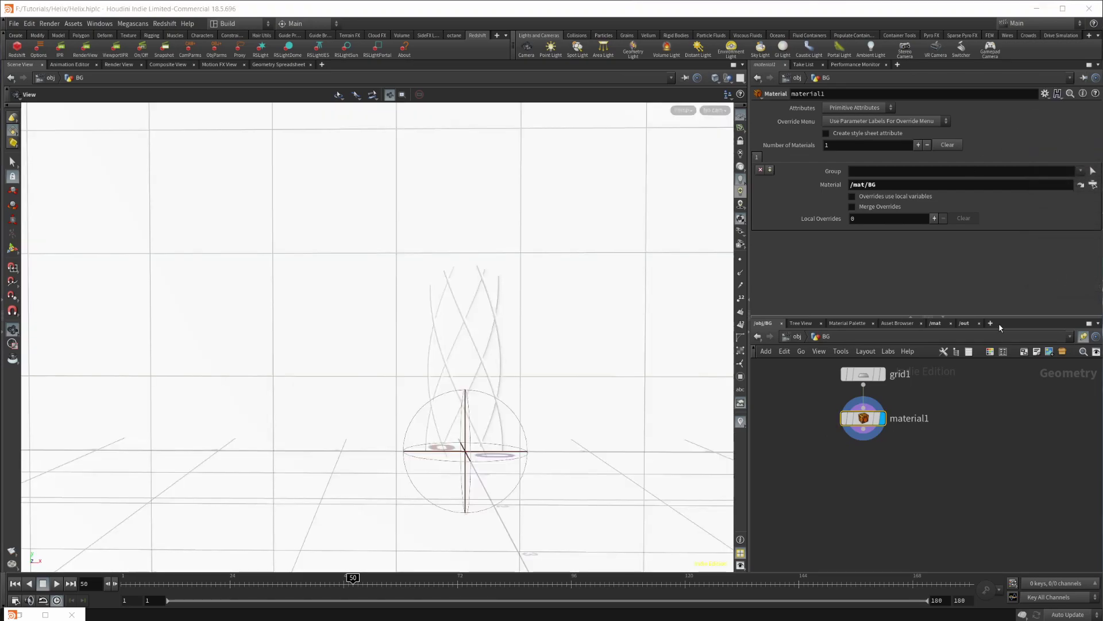
click(967, 324)
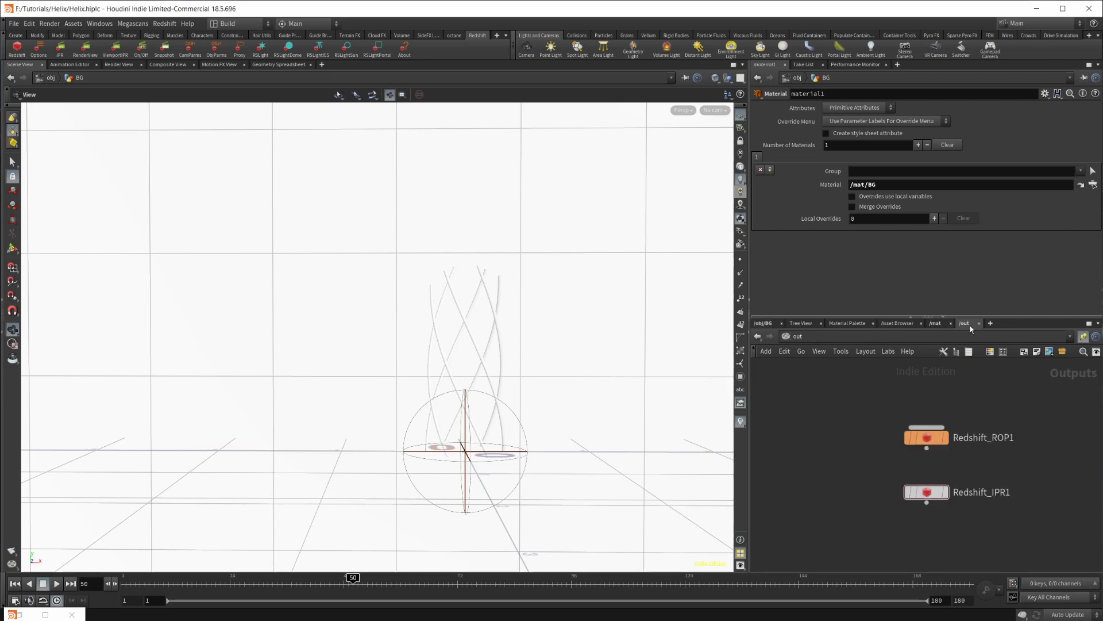
click(937, 324)
Inside the BG builder, give Material1 a grey 0.333 diffuse and 0.956 reflection roughness.
double_click(920, 480)
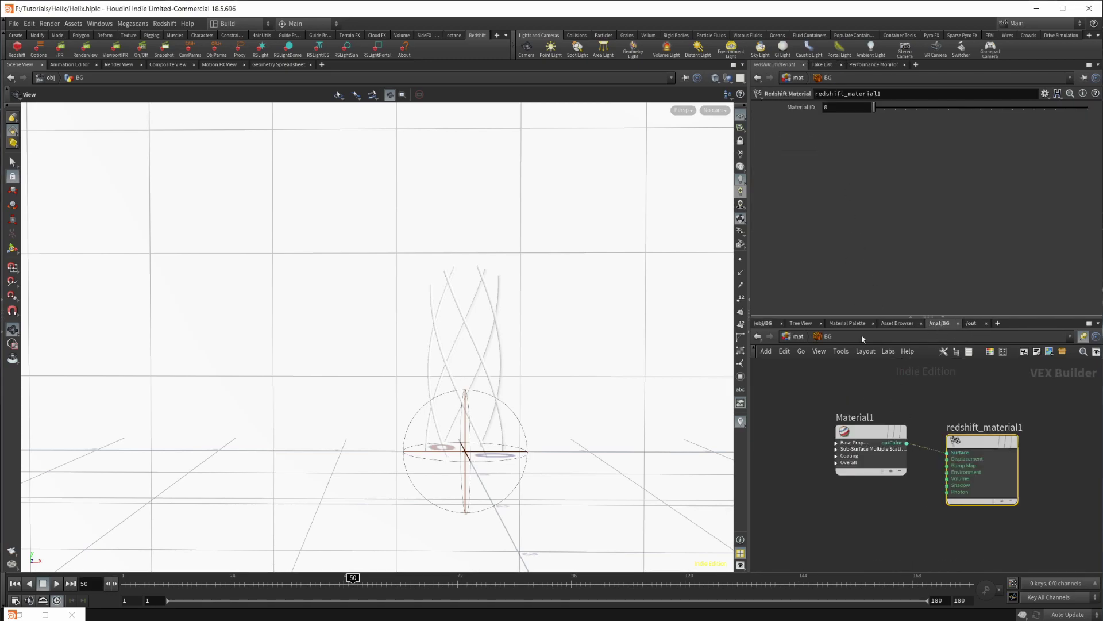
click(870, 451)
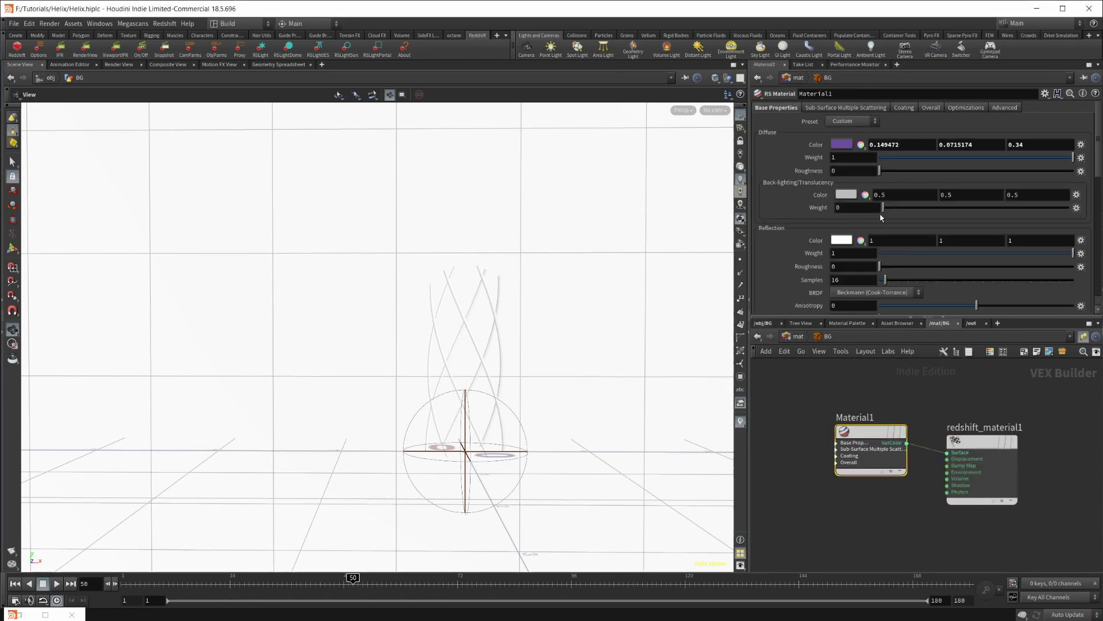
click(841, 145)
drag(855, 48, 583, 197)
click(647, 275)
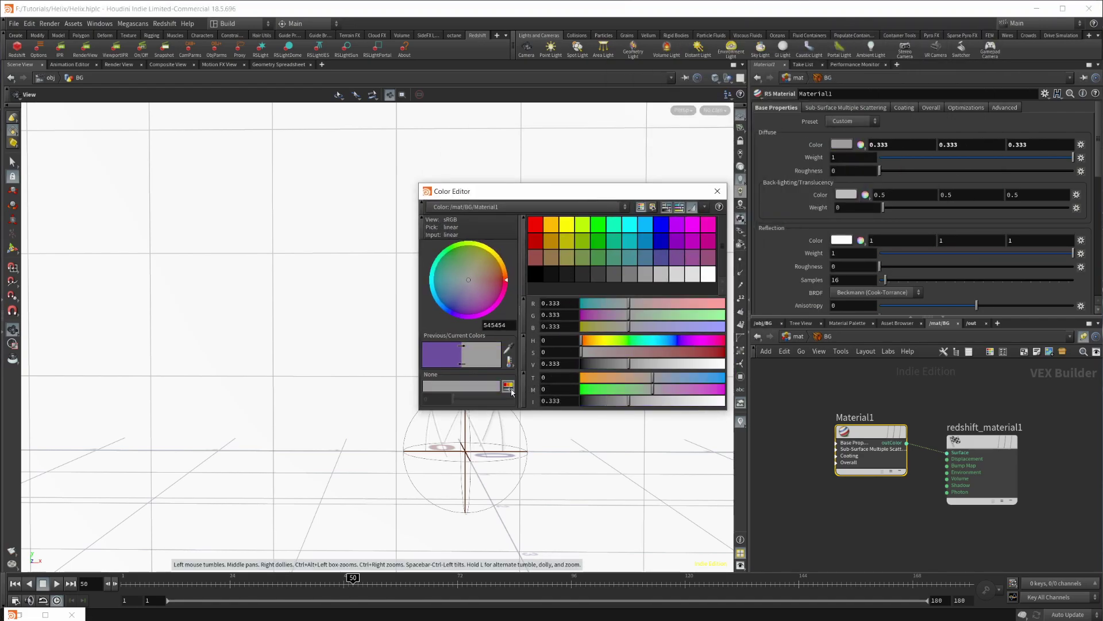
click(717, 190)
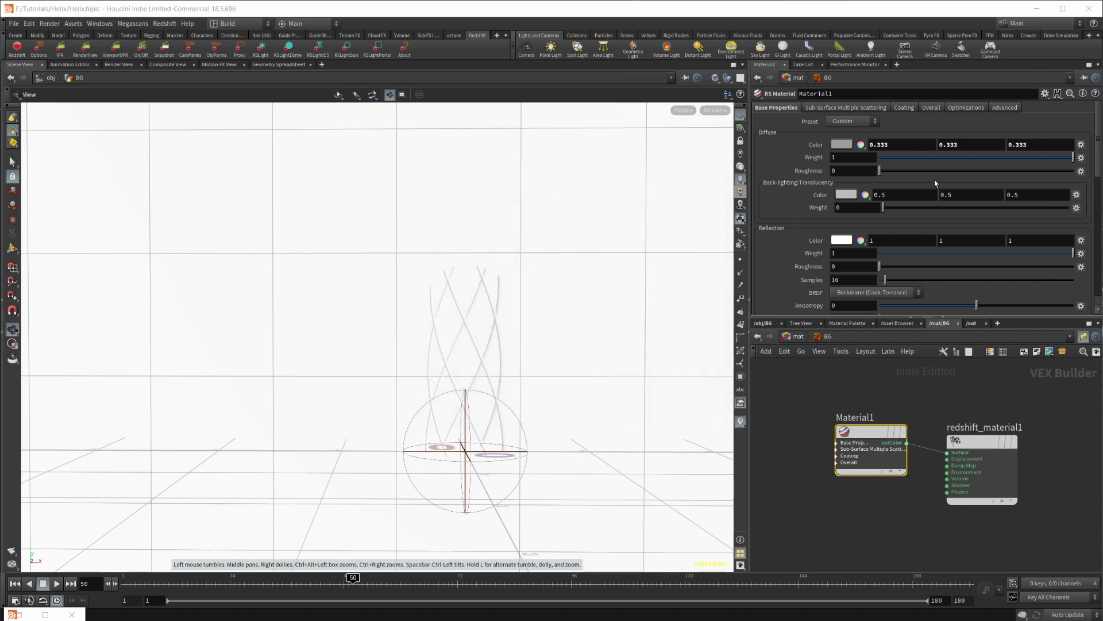
drag(931, 266, 1064, 266)
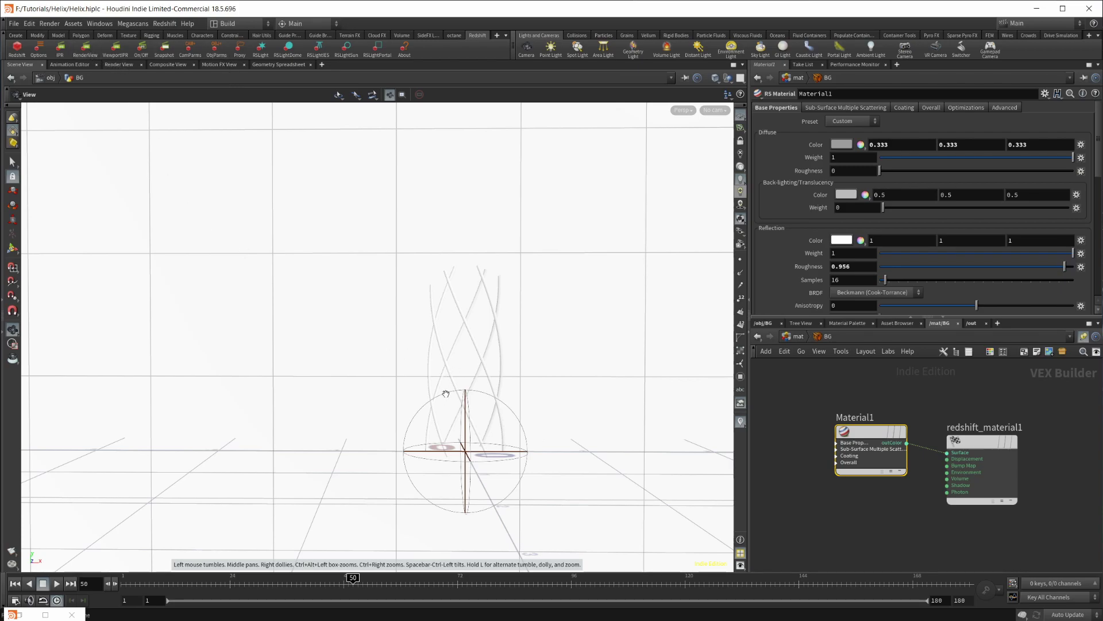
Restore the Redshift Render View and re-render the preview image.
click(32, 615)
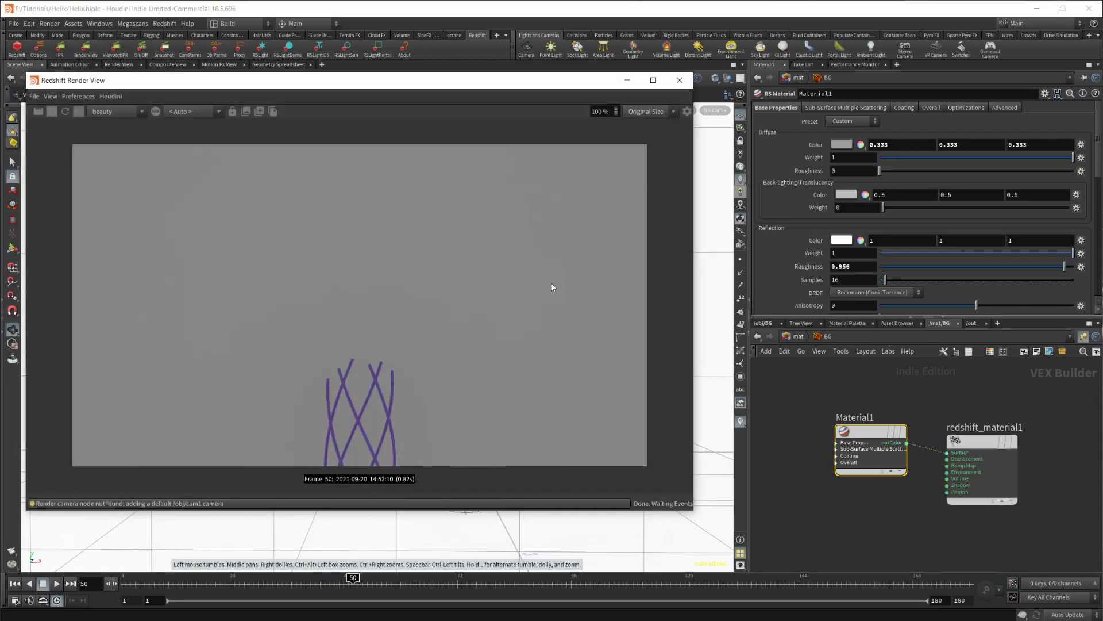
drag(440, 83, 565, 78)
click(187, 106)
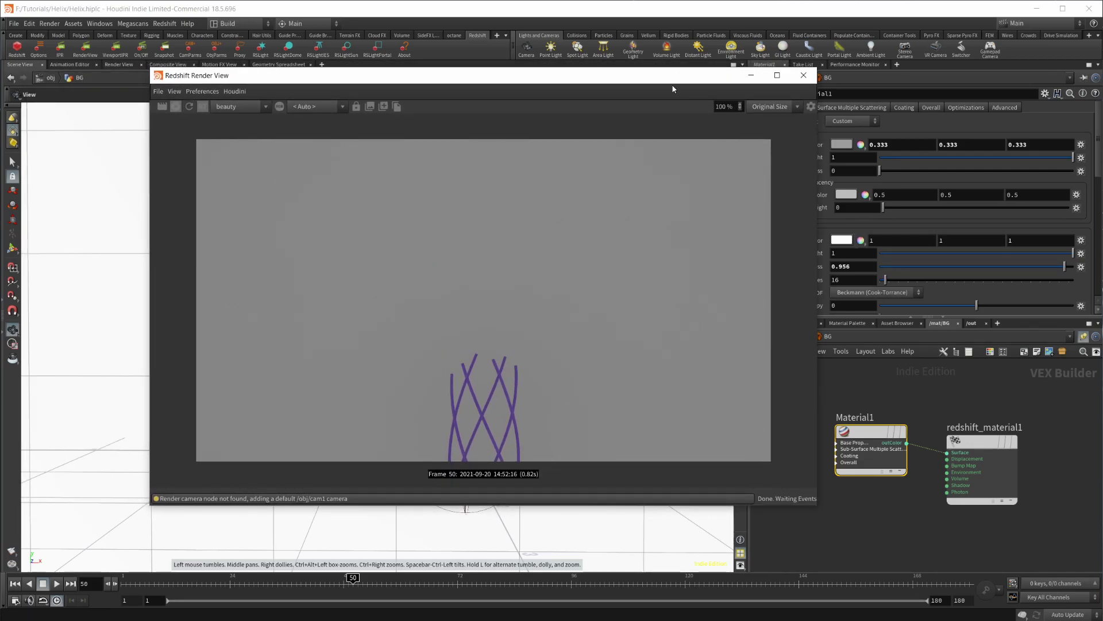
drag(644, 84, 522, 100)
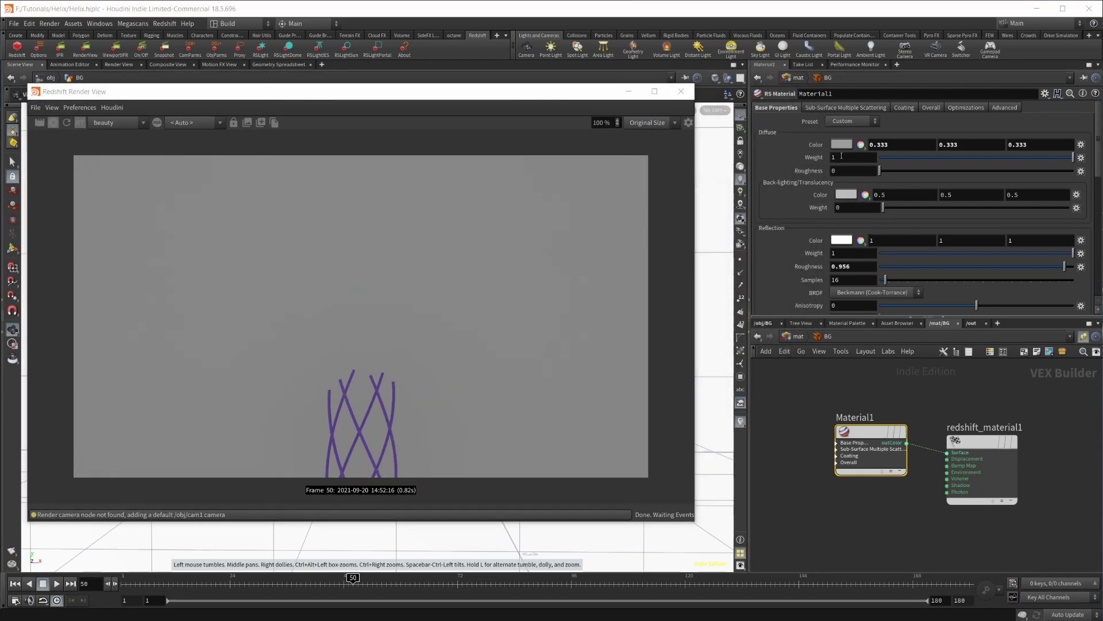
Make the BG diffuse a greyish purple (0.297, 0.241, 0.333) with reflection roughness 0.
drag(702, 192, 1046, 197)
mouse_move(822, 296)
mouse_down()
mouse_move(809, 274)
mouse_move(829, 288)
mouse_move(830, 276)
mouse_move(809, 299)
mouse_move(798, 292)
mouse_move(810, 302)
mouse_up()
click(1061, 196)
click(848, 145)
drag(811, 303, 812, 295)
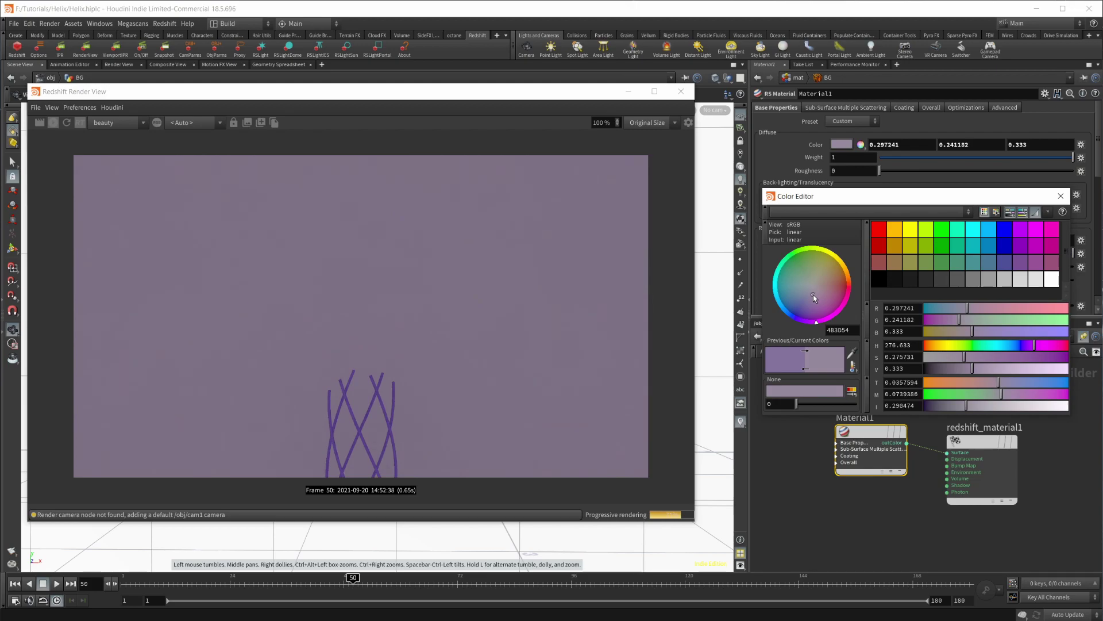
click(1060, 196)
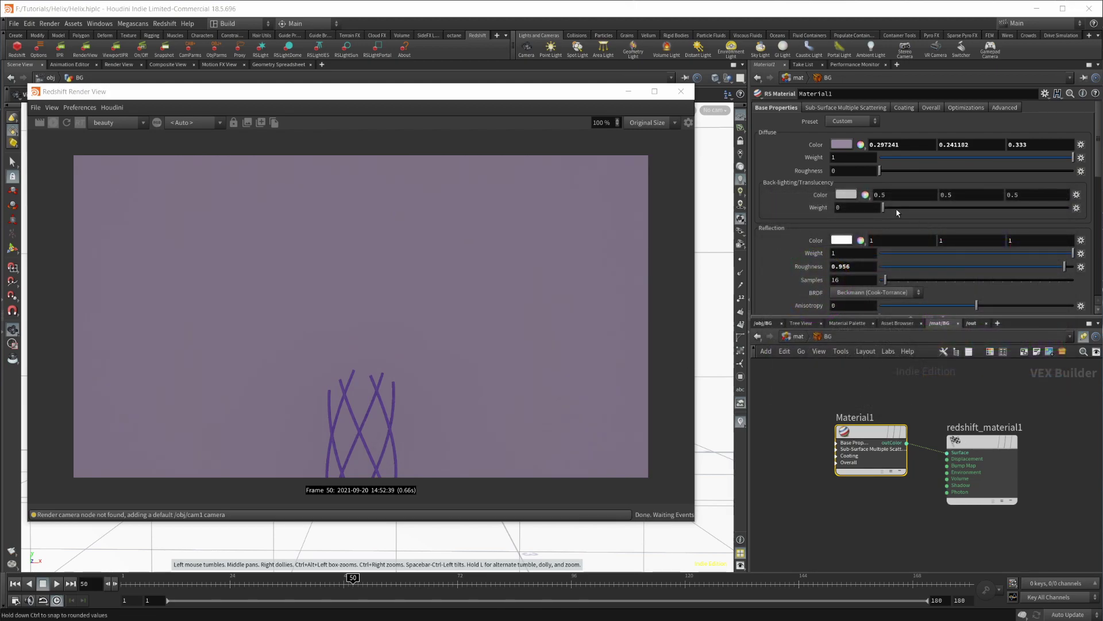
click(914, 267)
drag(915, 267, 874, 276)
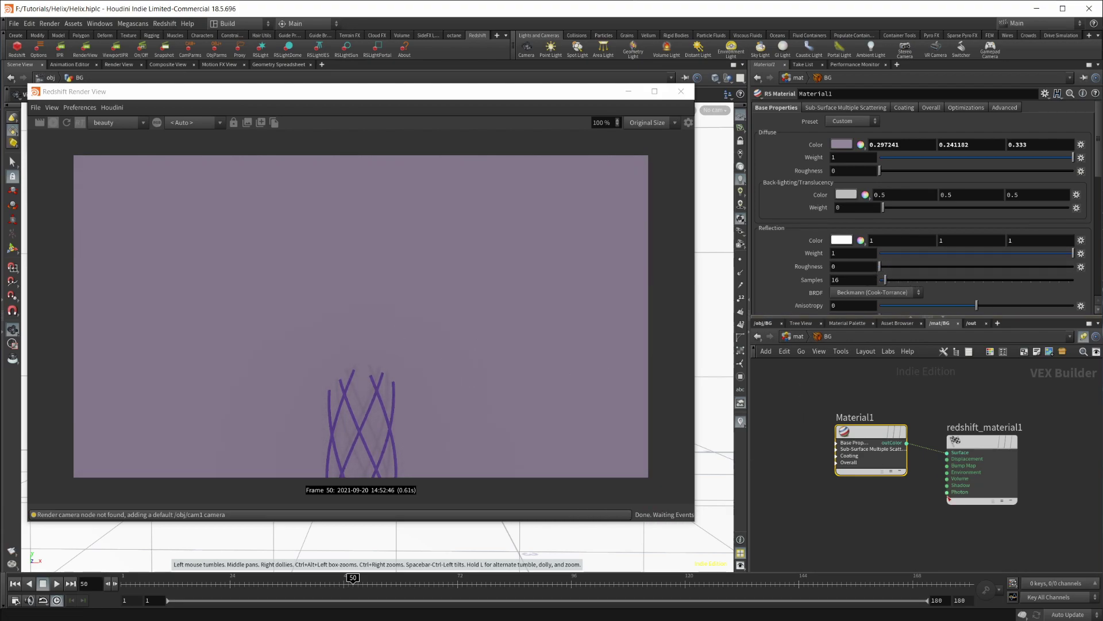
click(913, 529)
Scrub the timeline, update the render at frame 116, then close the Redshift Render View.
drag(149, 580, 538, 577)
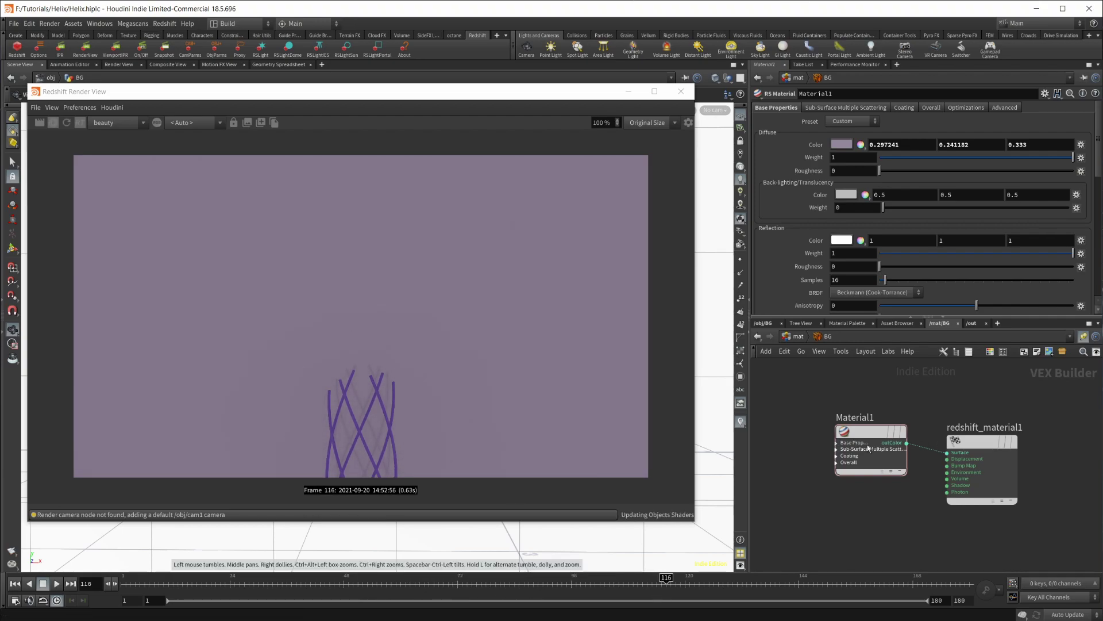
click(69, 124)
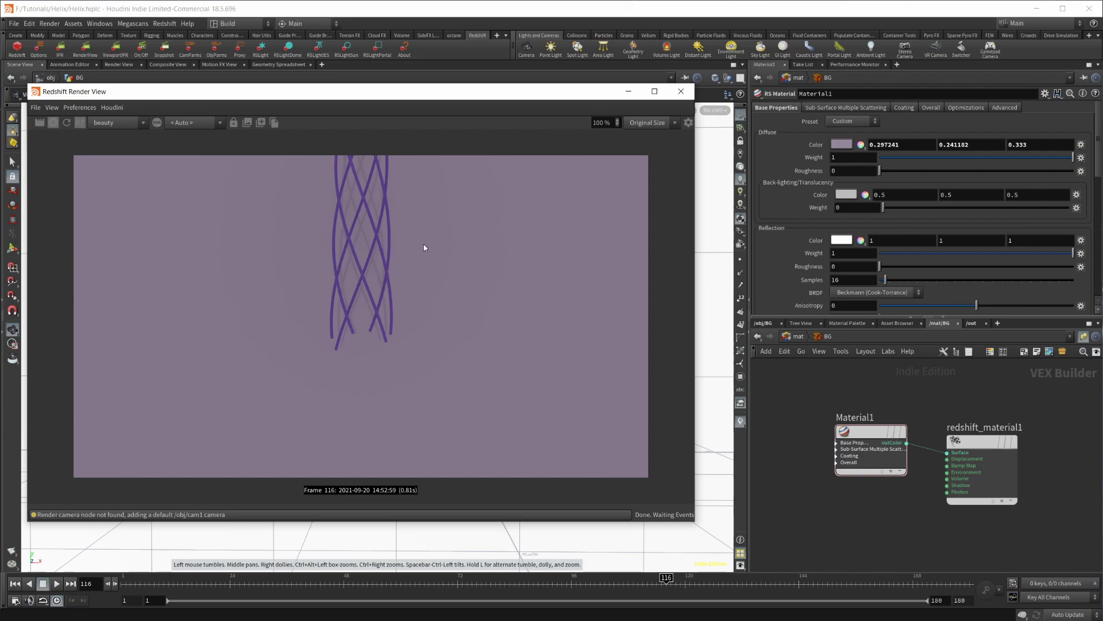
click(681, 91)
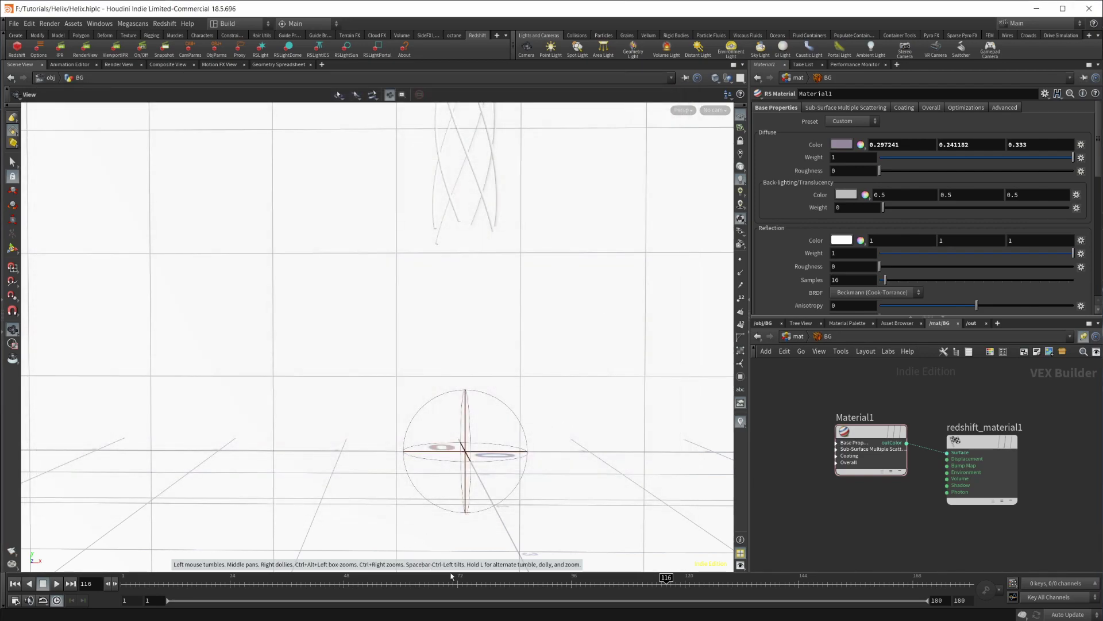
Move to frame 93 and orbit the viewport to frame the helix before the backdrop.
drag(602, 577, 647, 580)
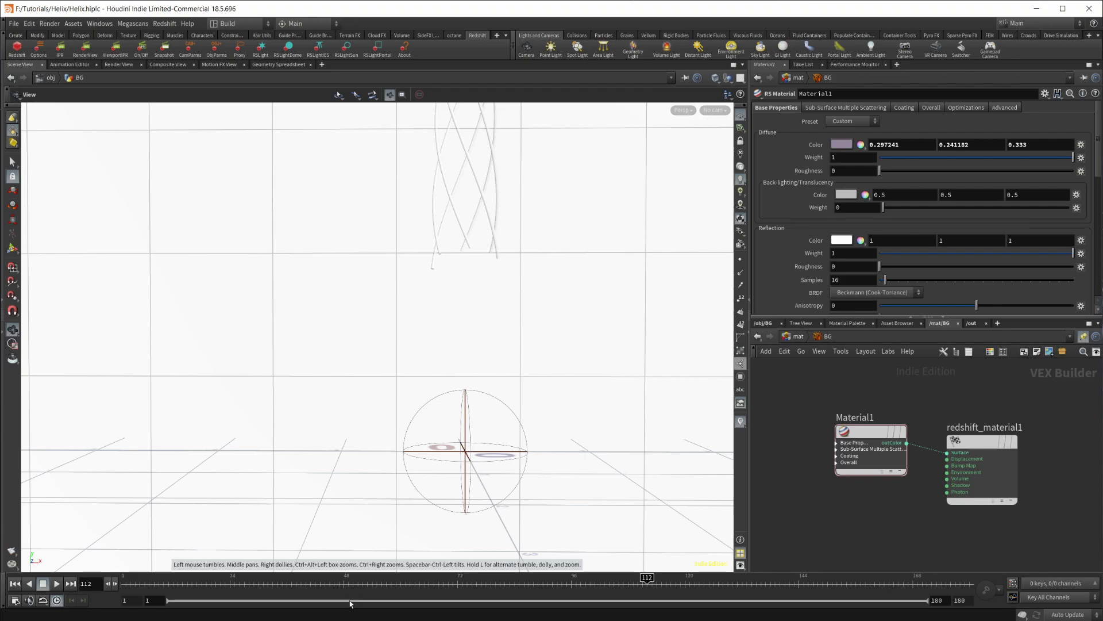
drag(517, 581, 557, 581)
right_drag(581, 344, 395, 414)
middle_drag(514, 368, 442, 408)
drag(442, 408, 454, 454)
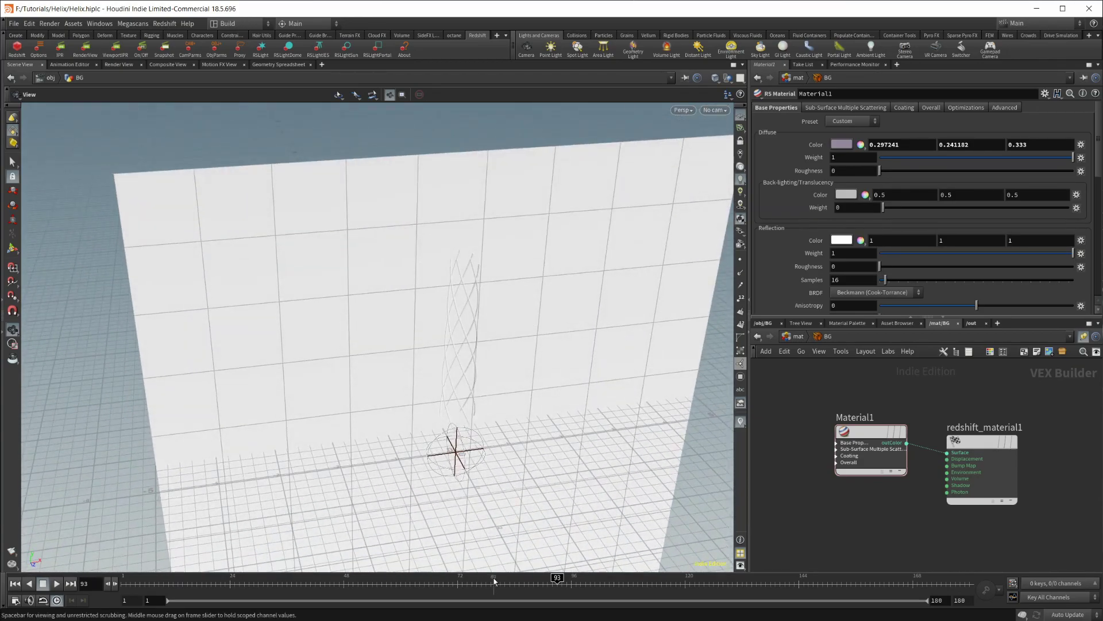
drag(493, 581, 557, 581)
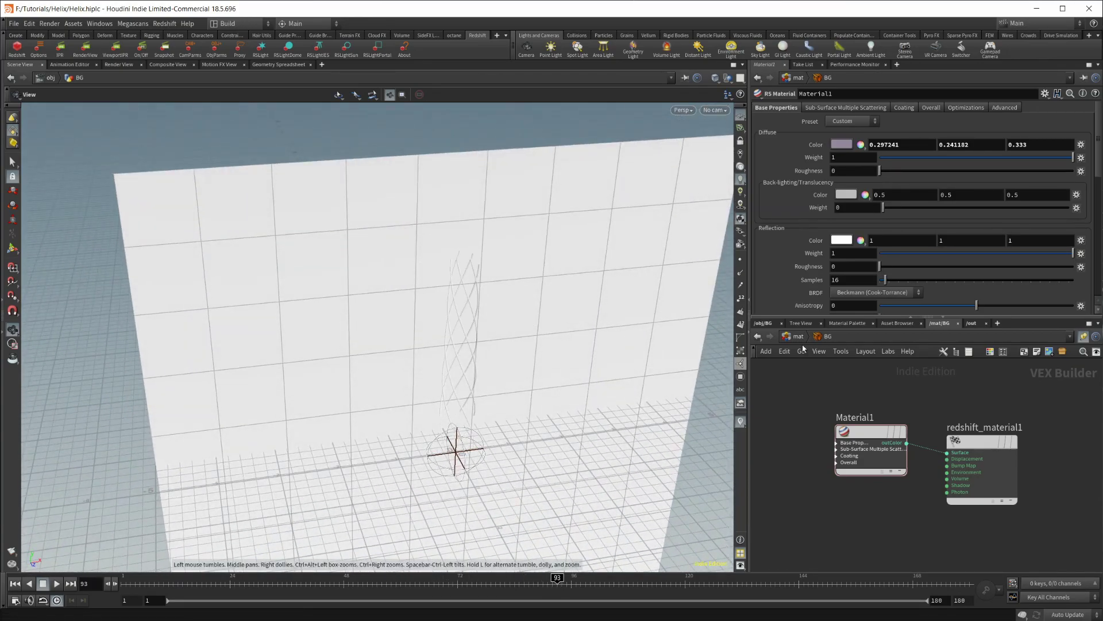
Enter the Helix network and select the Control null to view its parameters.
click(770, 323)
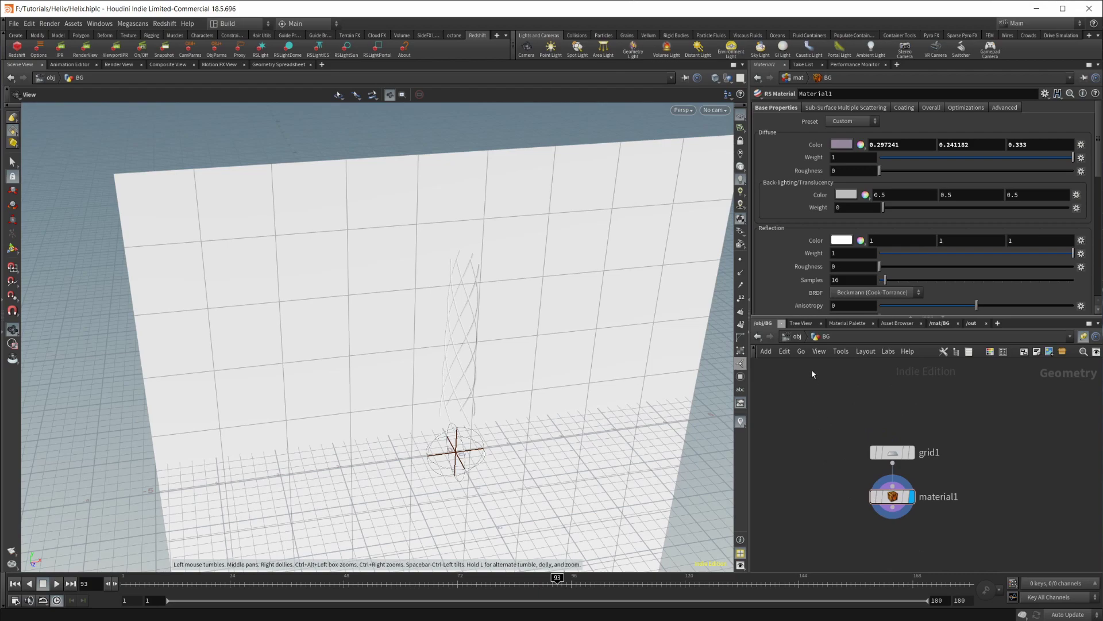
key(u)
double_click(841, 480)
scroll(840, 482, up, 4)
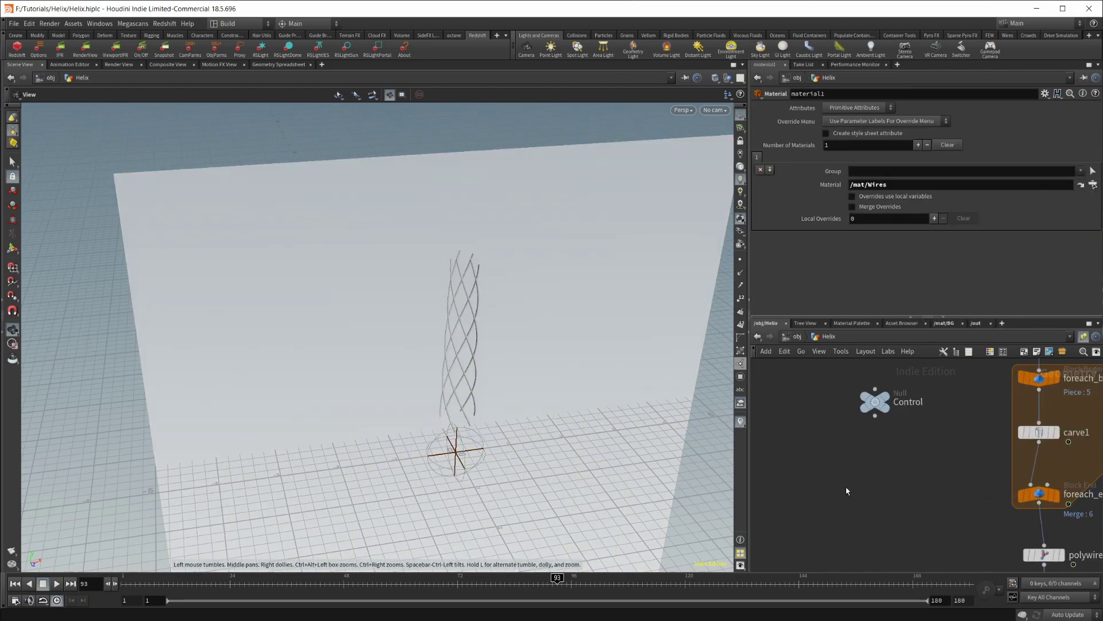
middle_drag(916, 480, 811, 525)
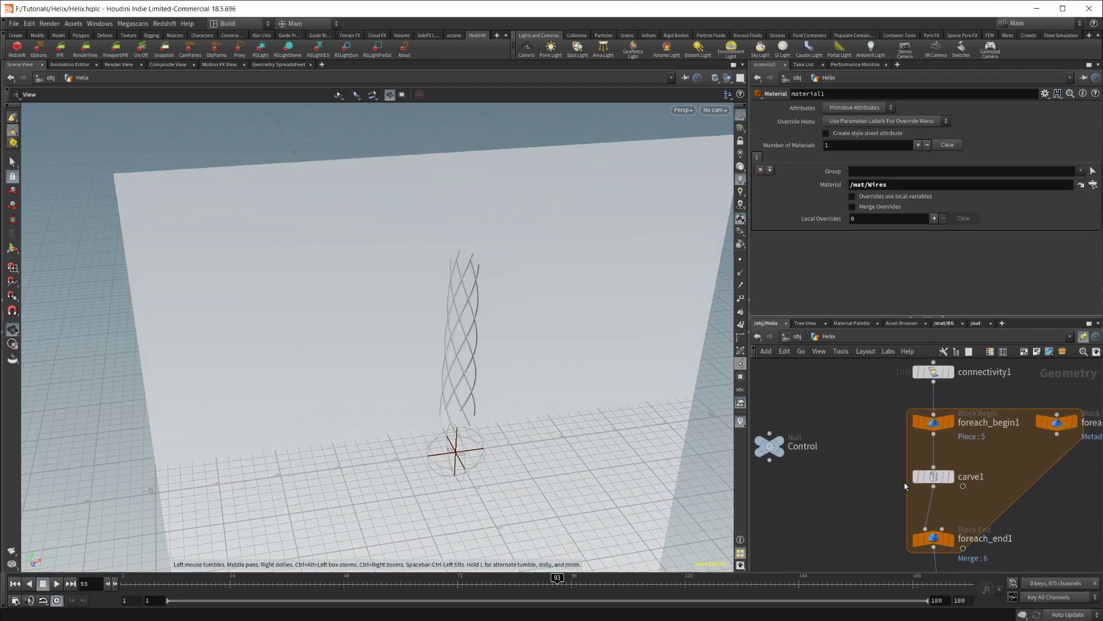
click(942, 479)
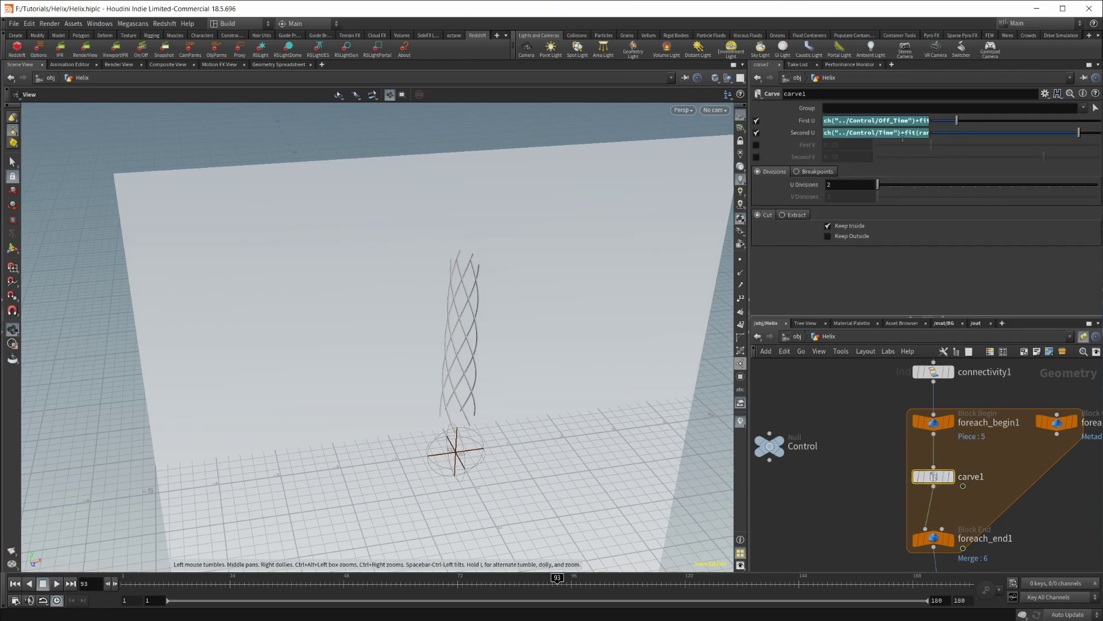
click(852, 492)
middle_drag(852, 492, 931, 529)
click(853, 488)
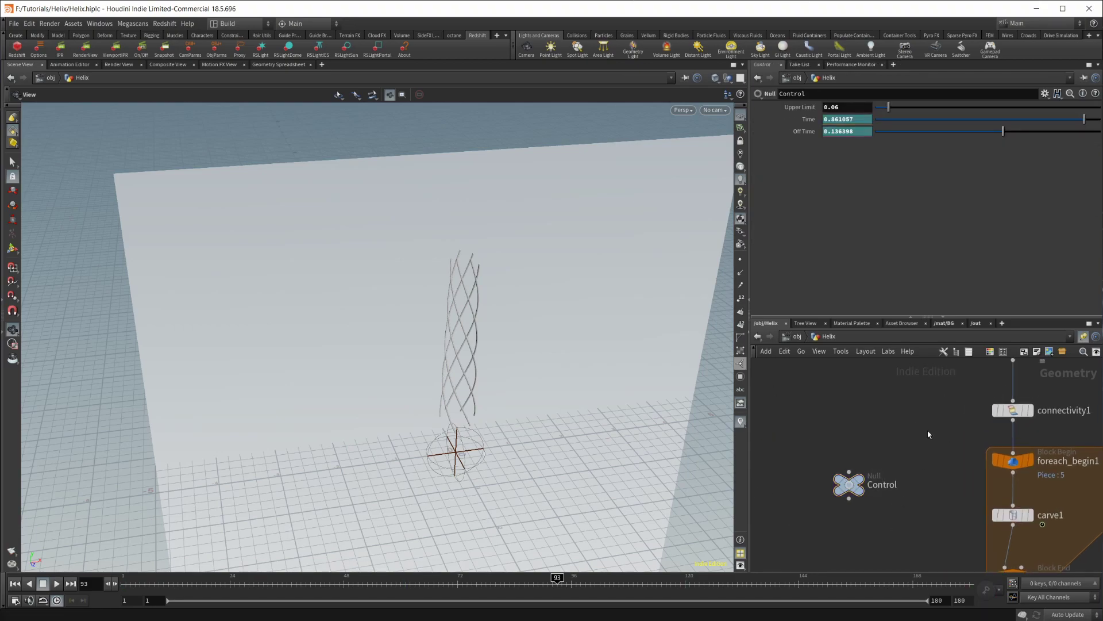
middle_drag(922, 430, 852, 402)
scroll(853, 402, down, 2)
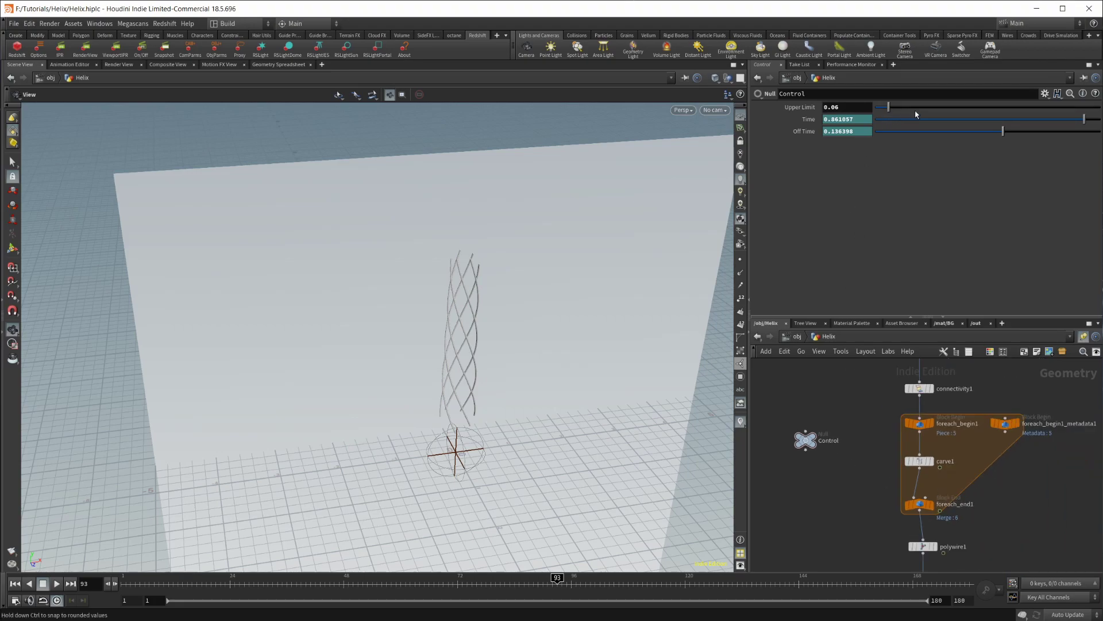
Test the Control null's Upper Limit at about 0.47, then undo back to 0.06.
drag(889, 107, 948, 108)
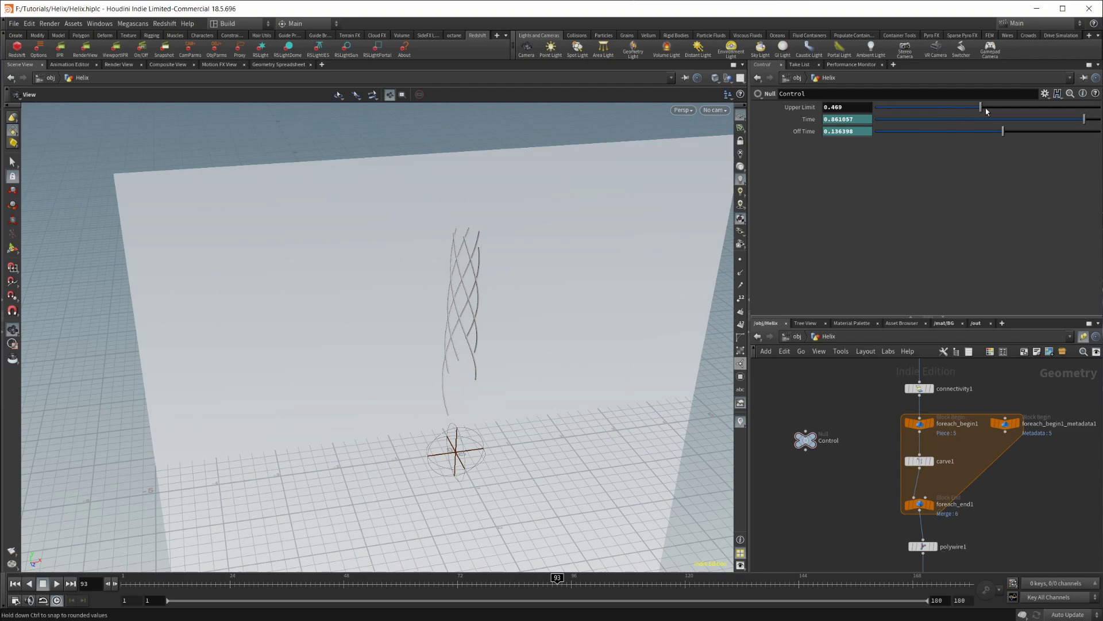
drag(949, 108, 980, 115)
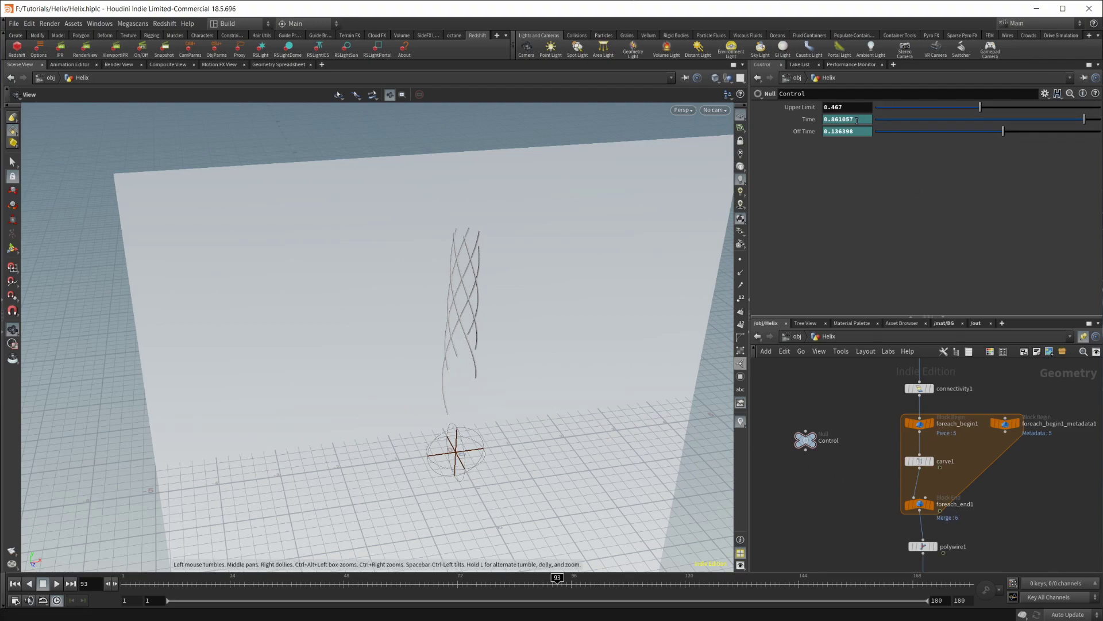
key(ctrl+z)
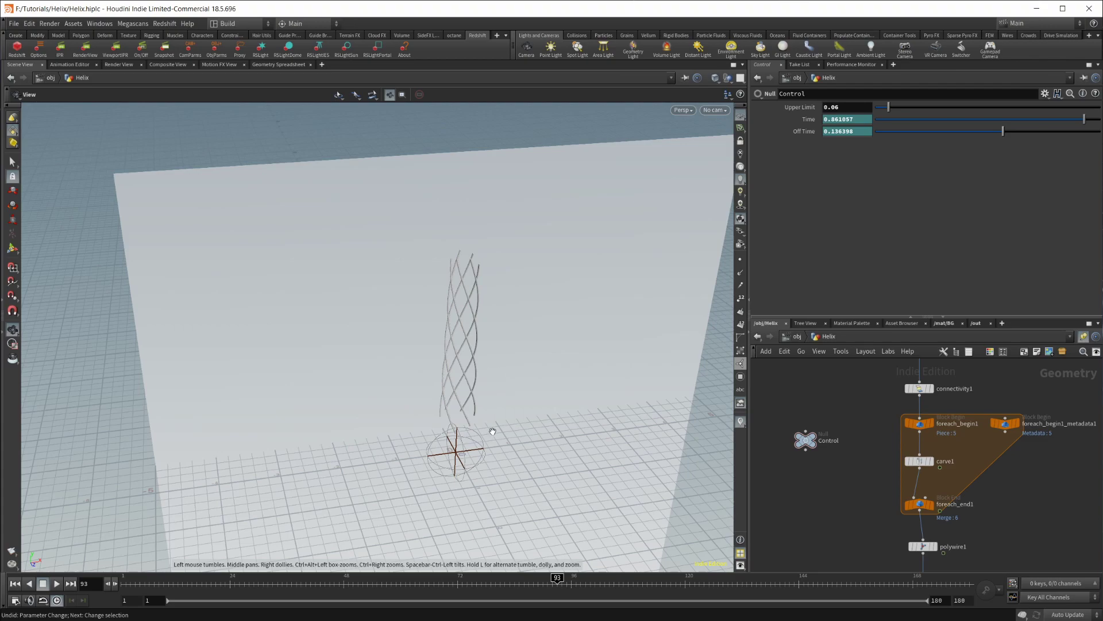
drag(503, 439, 425, 375)
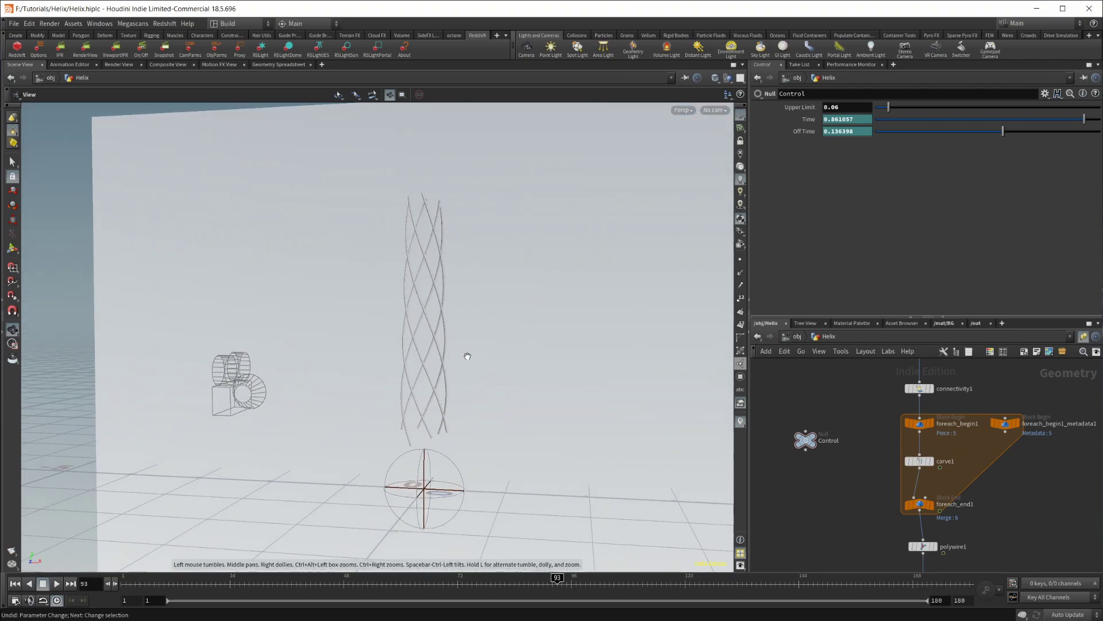